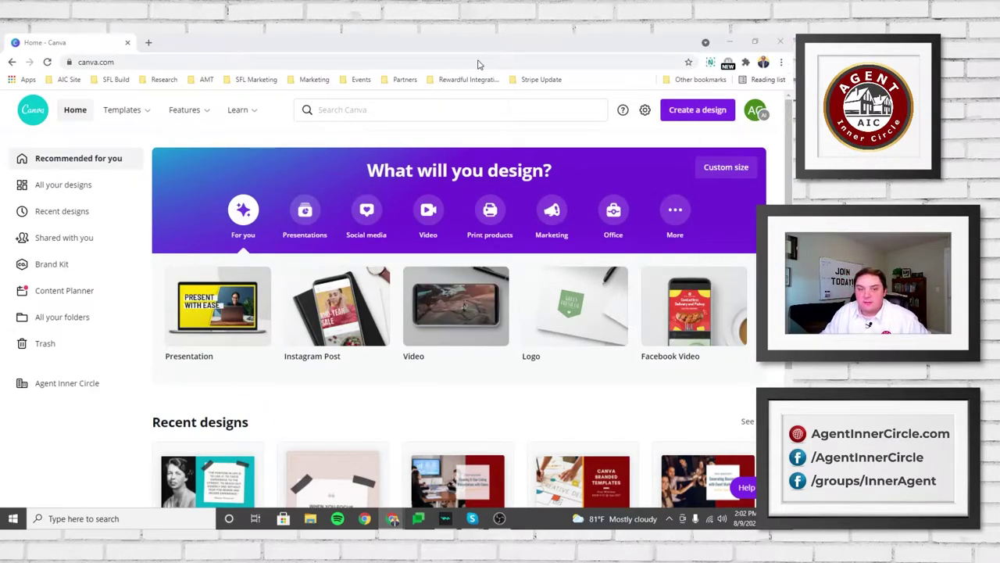
- Check the Canva Features deck's sharing settings in Google Slides, then close the Share dialog
key(alt+Tab)
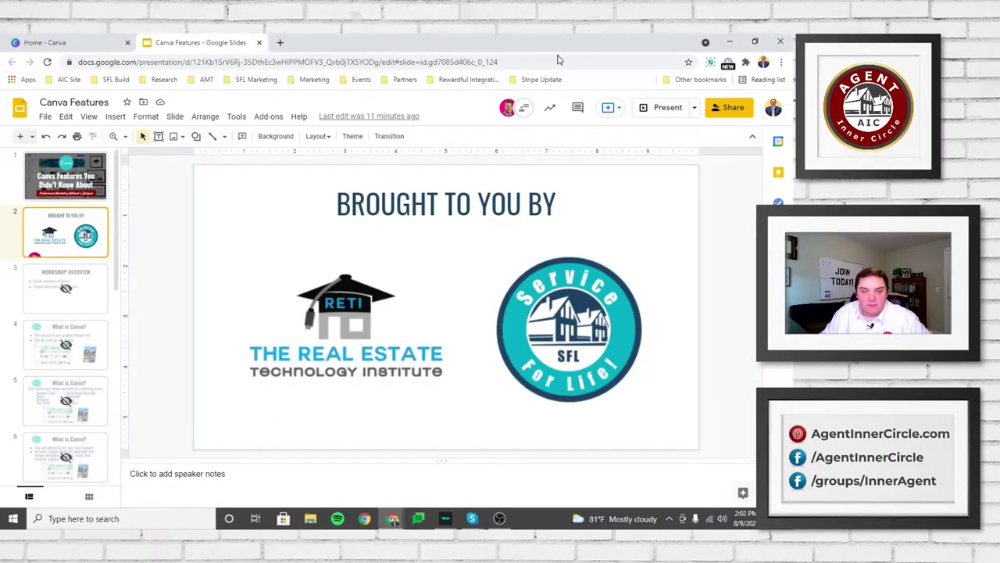
click(717, 108)
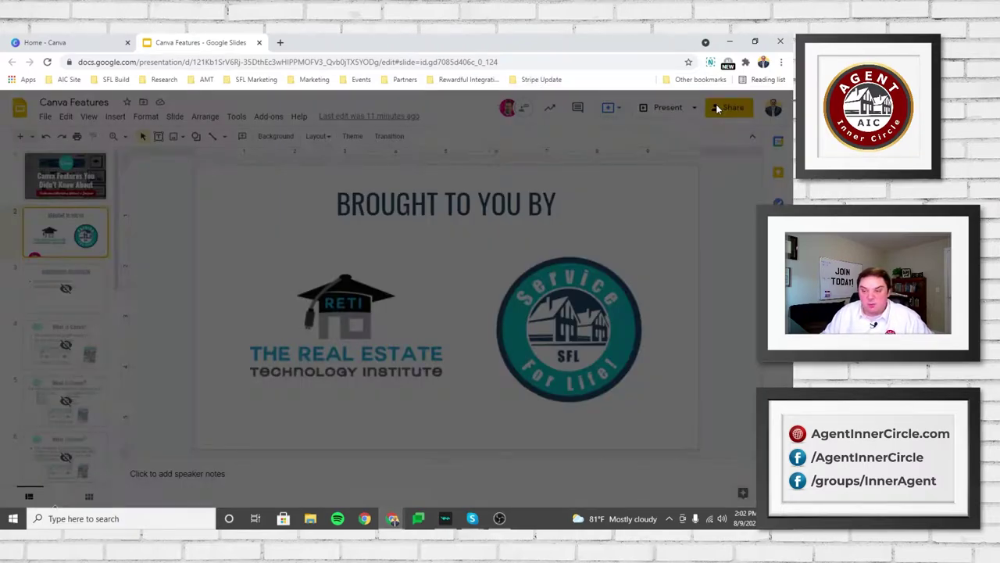
click(669, 251)
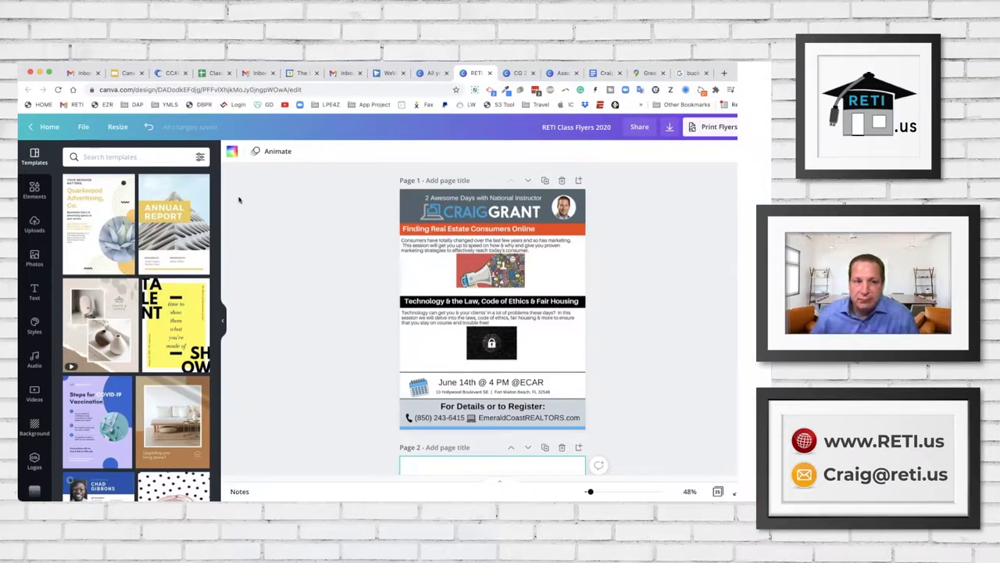
- Show the Elements panel with the Grids search cleared and the search box ready for input
click(44, 191)
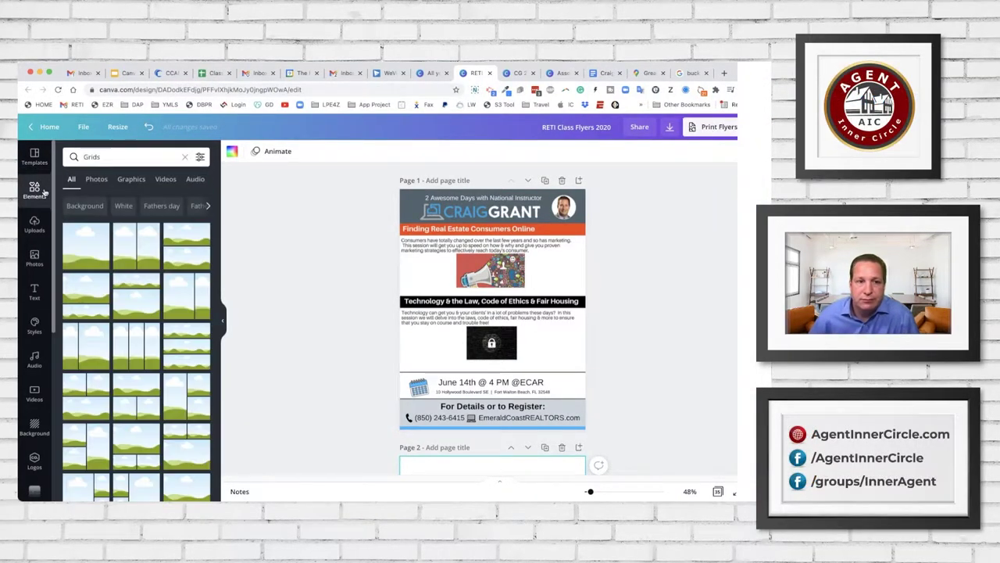
click(184, 157)
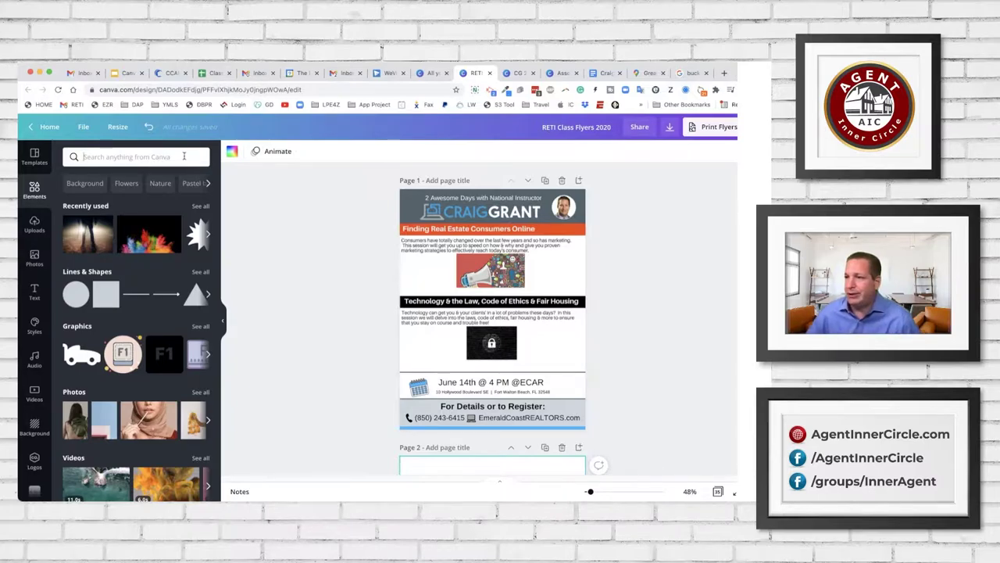
click(184, 157)
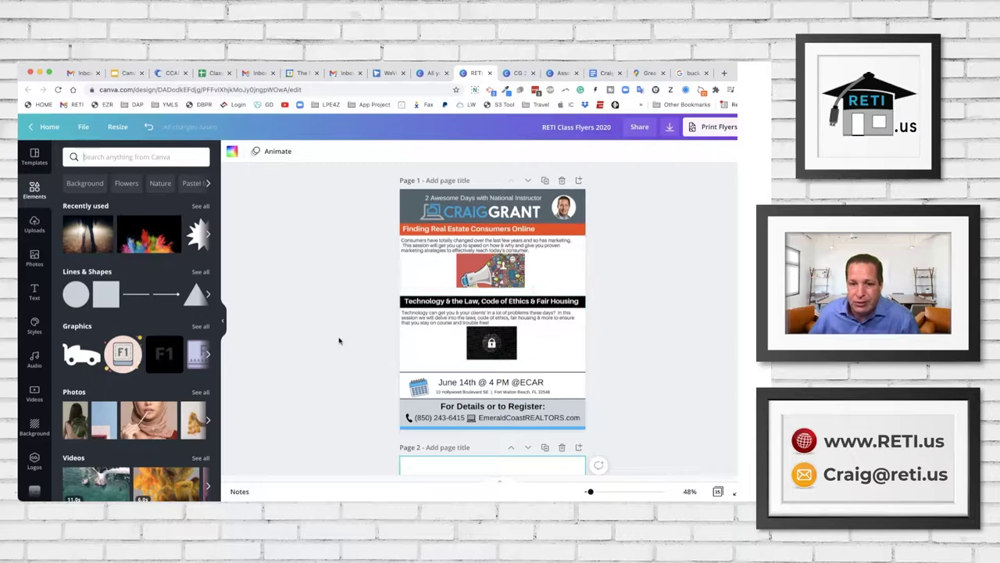
- Add a square from Lines & Shapes to page 2, colour it red and resize it
scroll(339, 346, down, 3)
scroll(375, 344, down, 1)
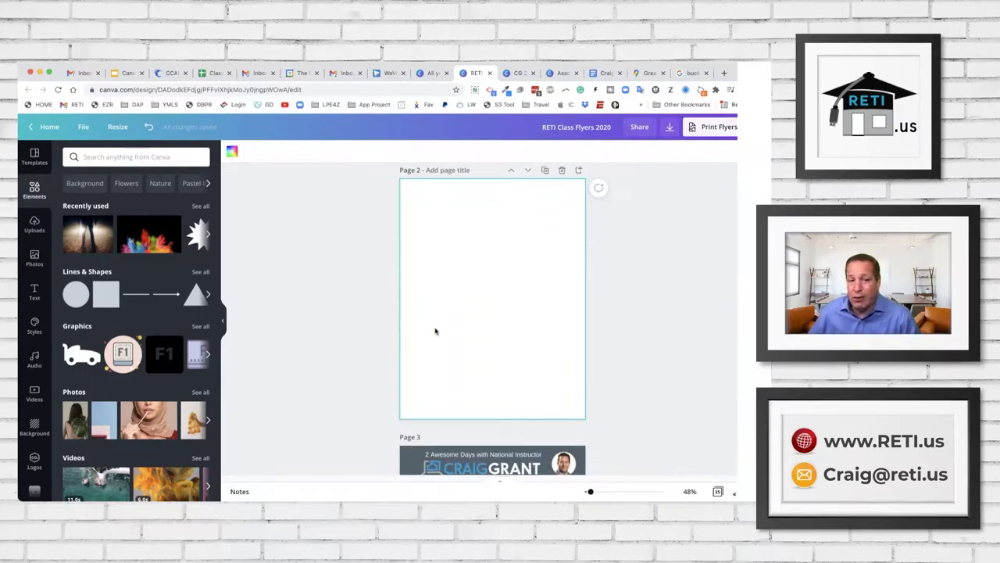
click(101, 297)
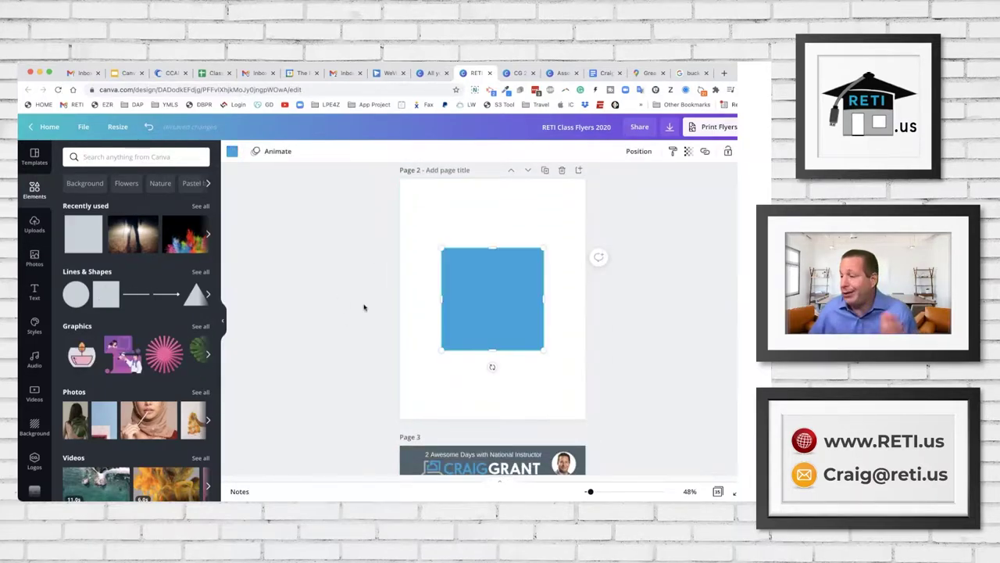
click(233, 150)
click(174, 251)
drag(547, 250, 598, 326)
- Select and then deselect the header of the flyer further down the design
scroll(382, 306, down, 1)
scroll(382, 306, down, 5)
click(392, 234)
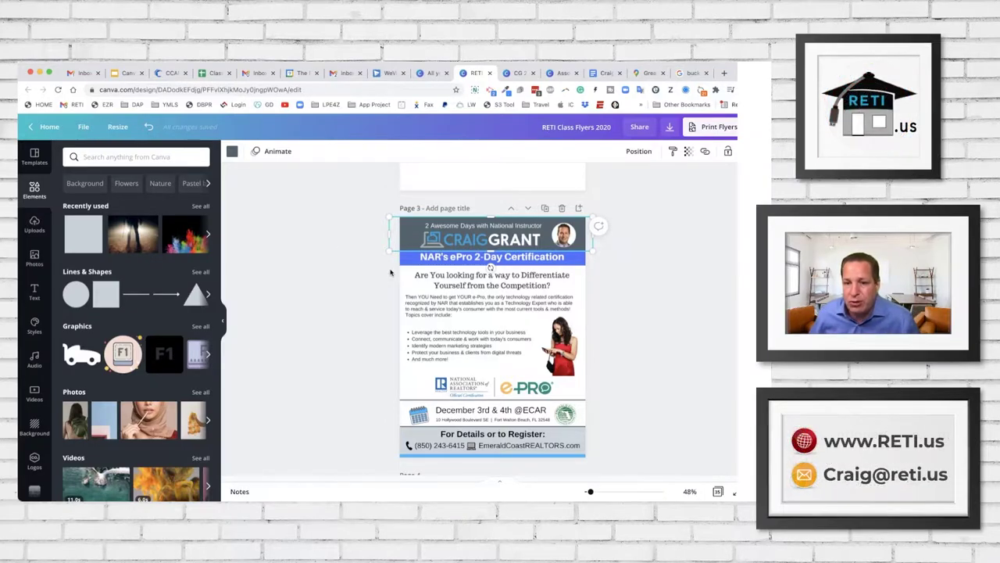
click(334, 288)
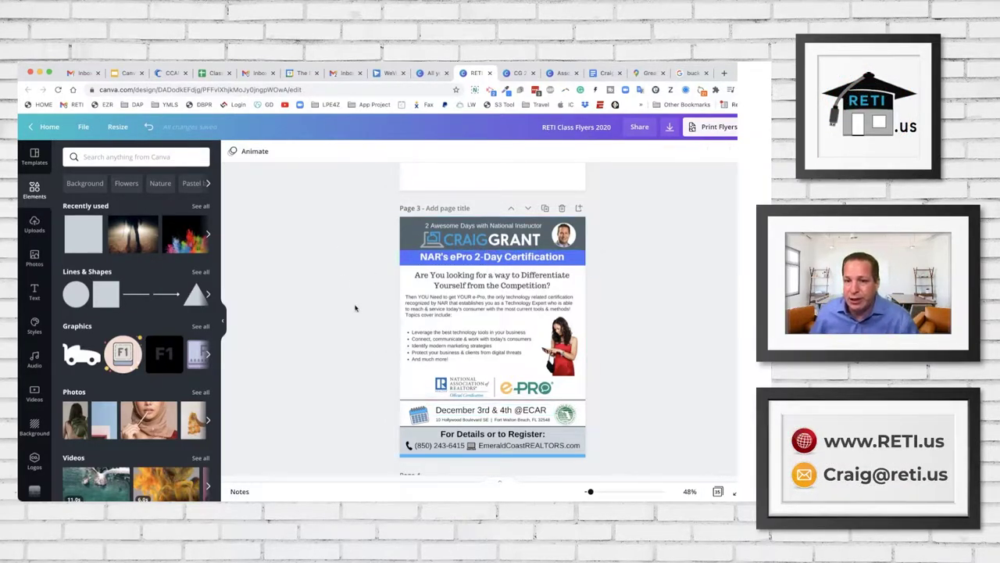
scroll(351, 295, up, 5)
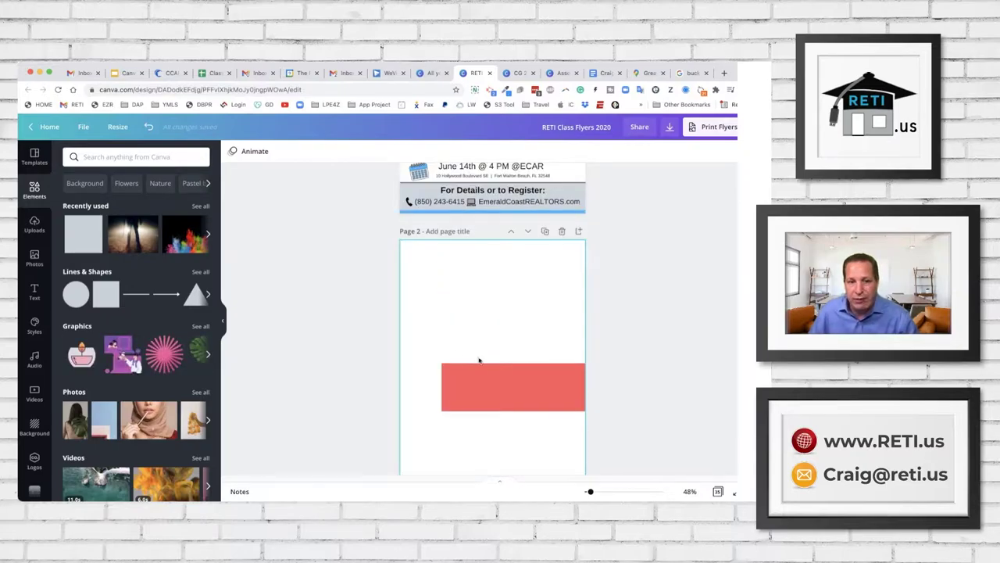
- Add the pointing-hand shape from the full Lines & Shapes collection to page 2
click(200, 272)
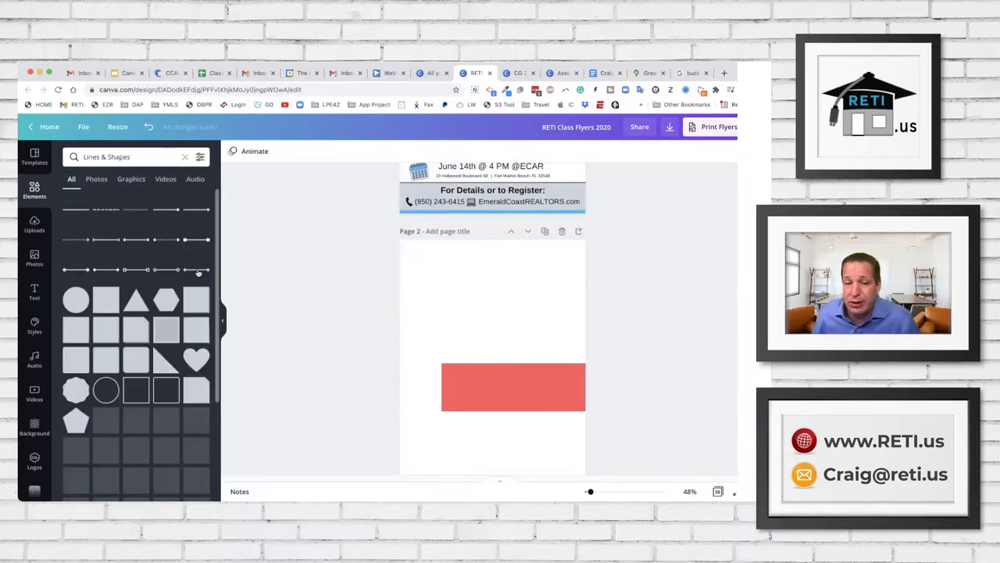
scroll(147, 391, down, 5)
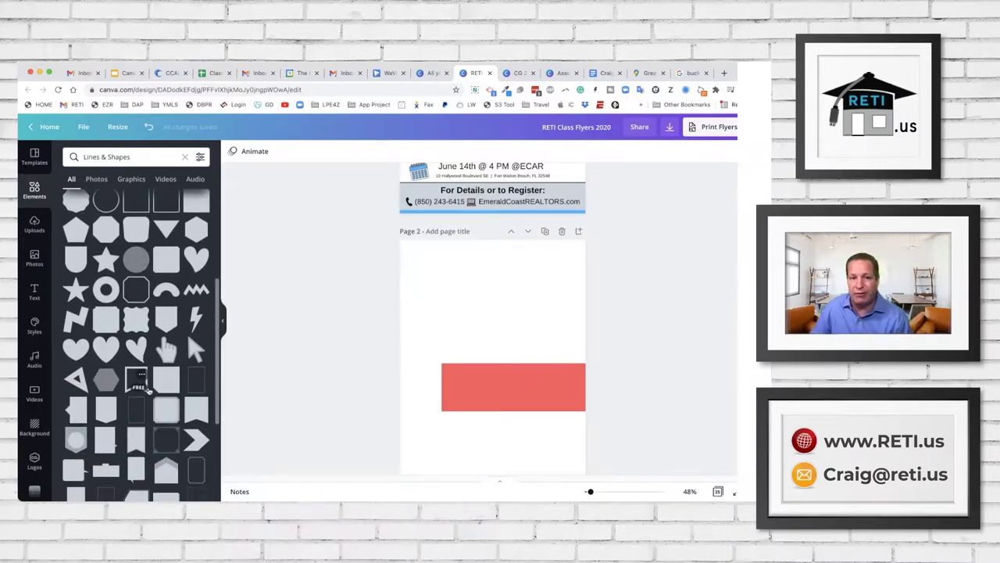
scroll(147, 392, down, 3)
click(165, 252)
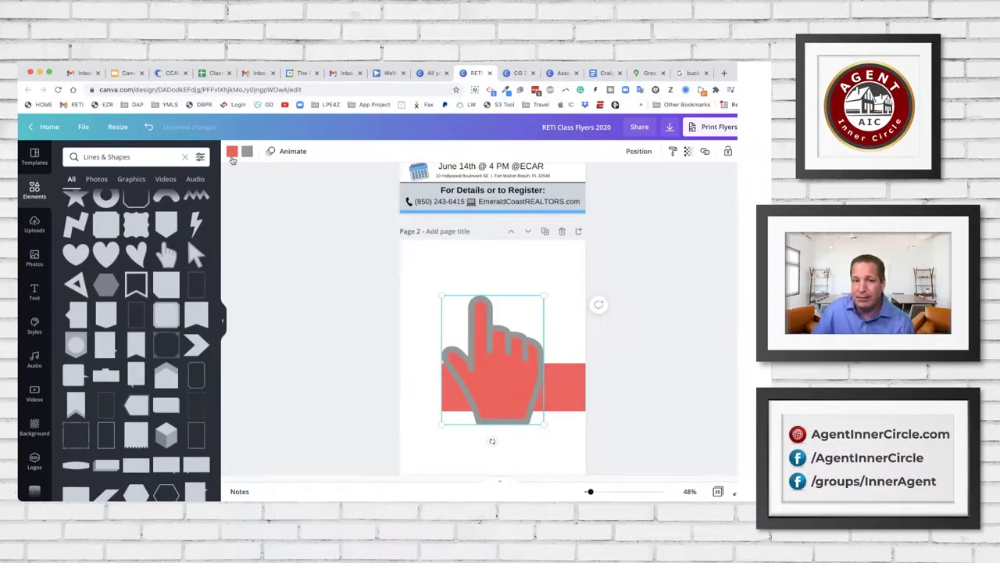
- Give the hand an orange fill and a light-blue outline
click(232, 153)
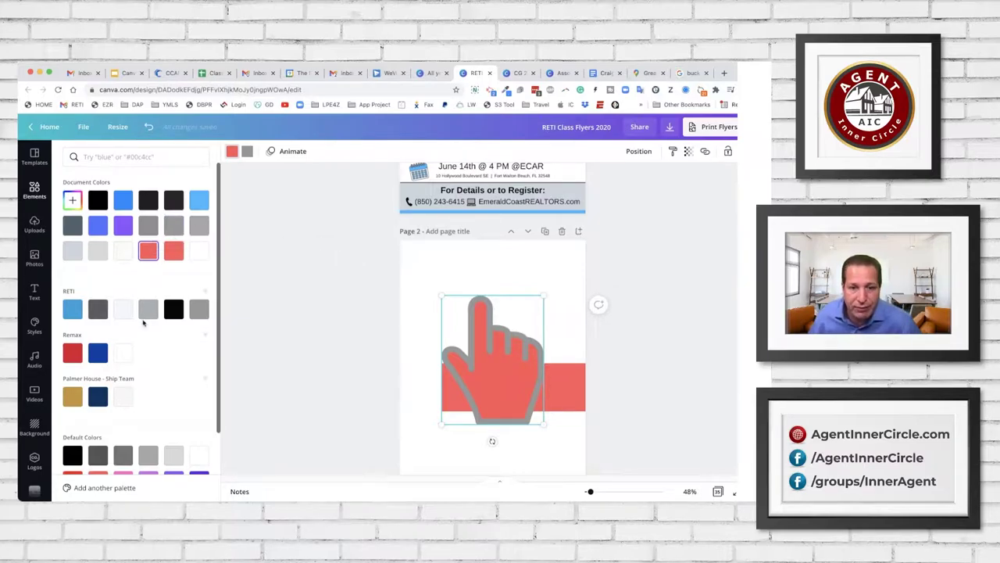
click(72, 397)
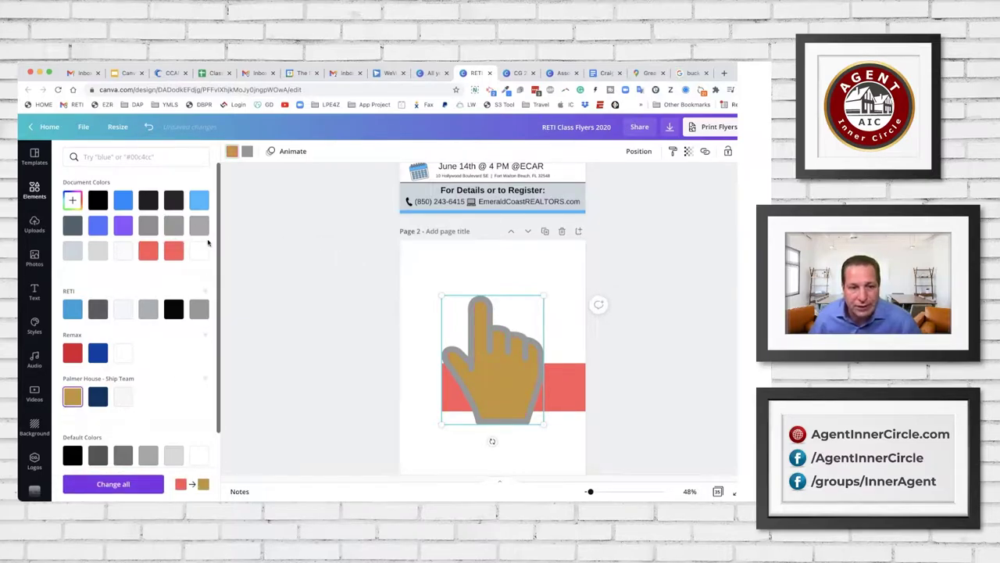
scroll(161, 374, down, 2)
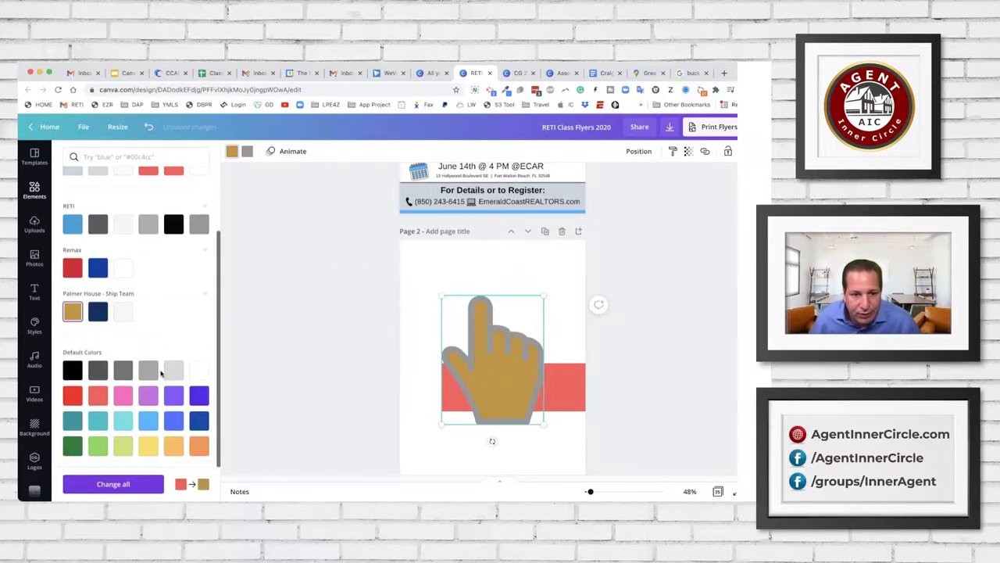
click(200, 447)
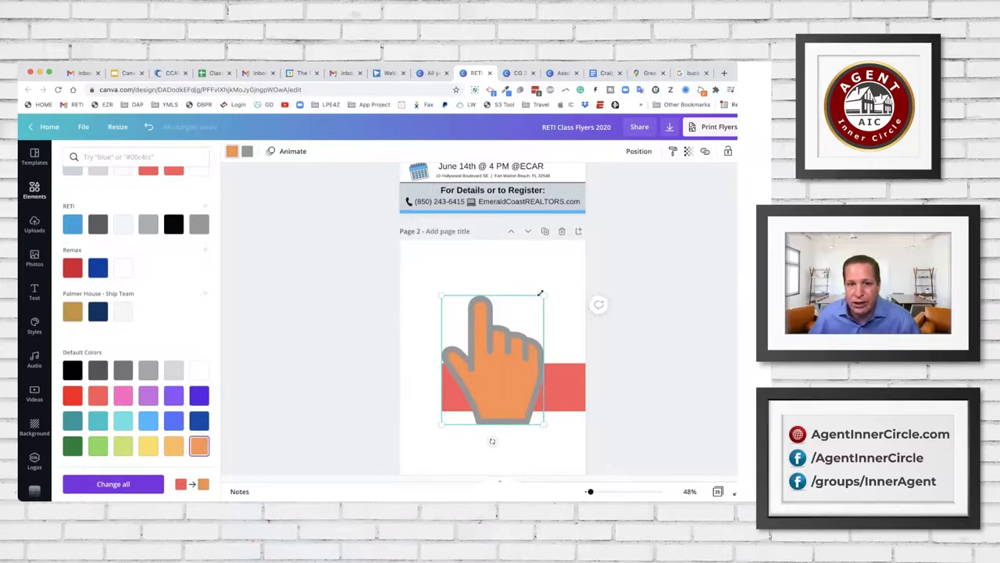
click(247, 151)
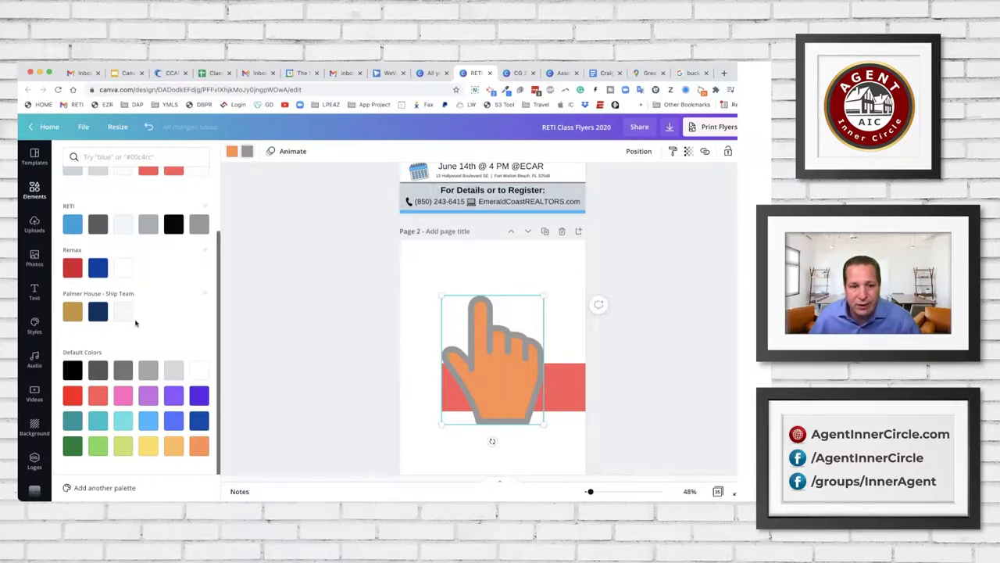
click(149, 421)
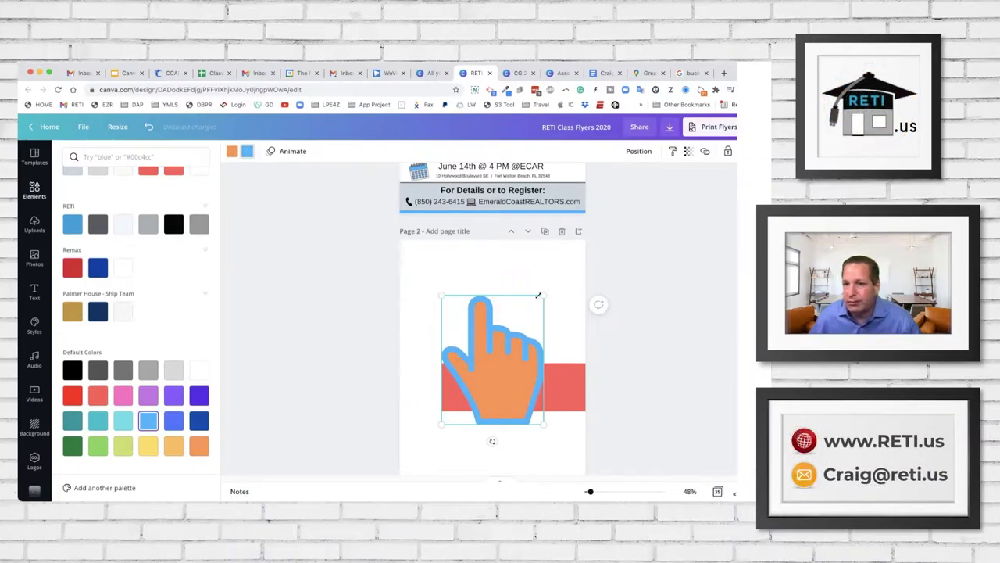
- Shrink the hand, move it to page 2's upper-left and tilt it about 35°
drag(543, 296, 489, 343)
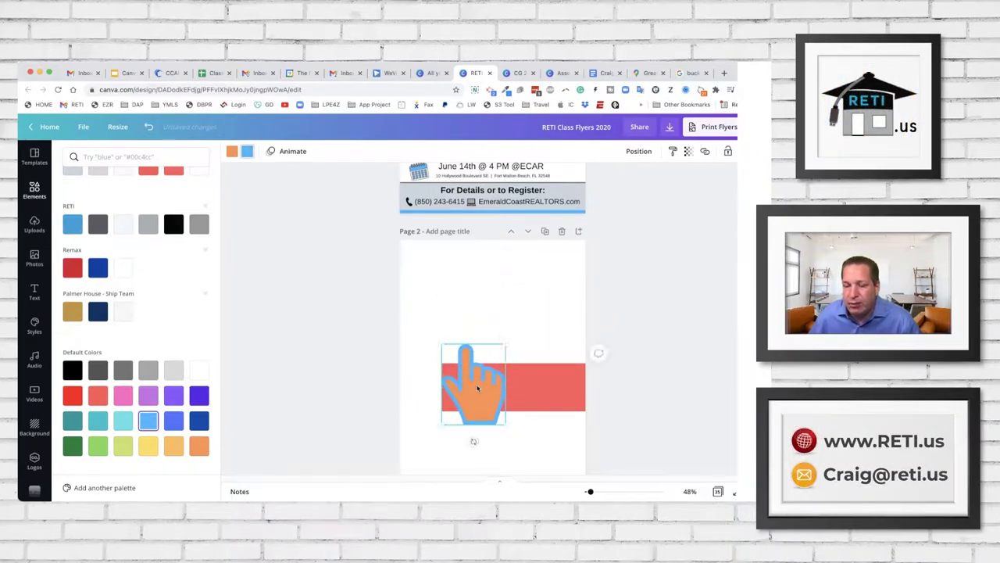
drag(477, 379, 471, 290)
drag(469, 346, 437, 354)
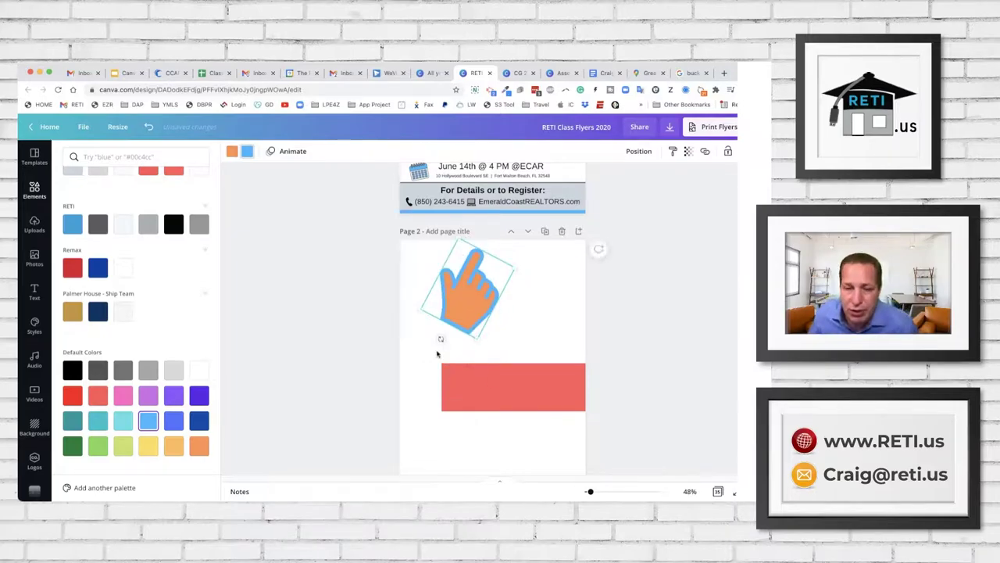
- Add the red three-arrows sticker from Graphics, shrink it and place it beside the hand
click(394, 344)
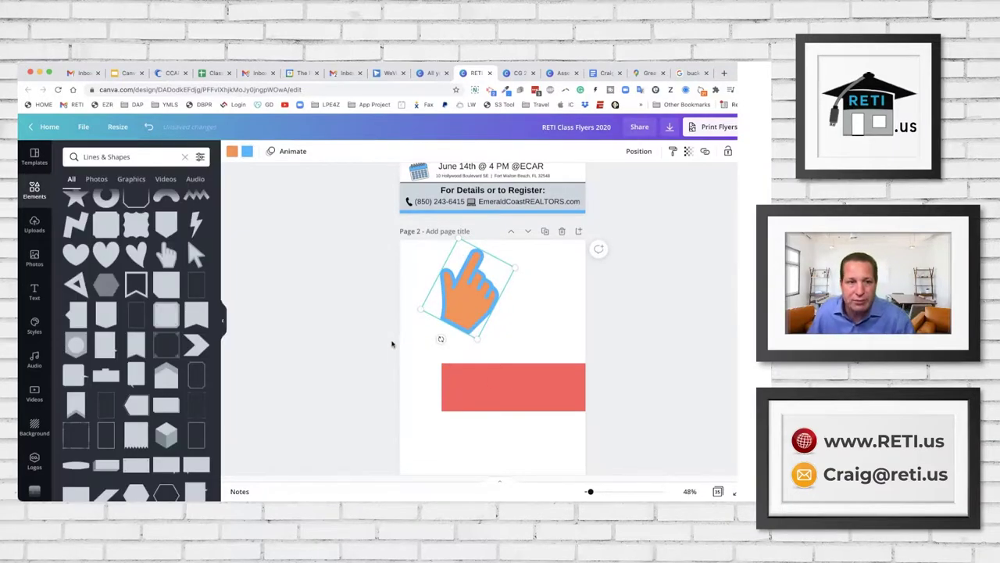
scroll(100, 212, up, 5)
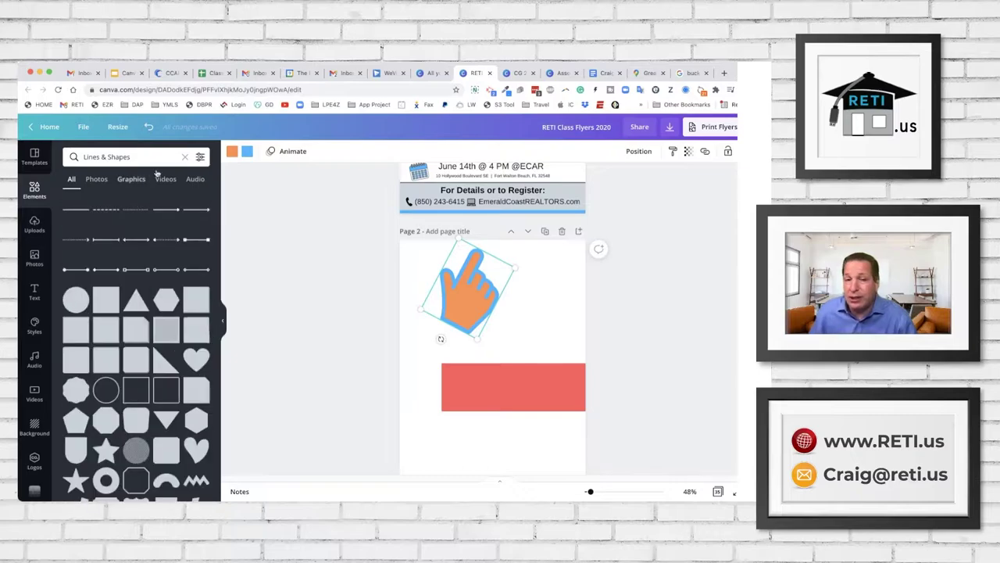
click(186, 156)
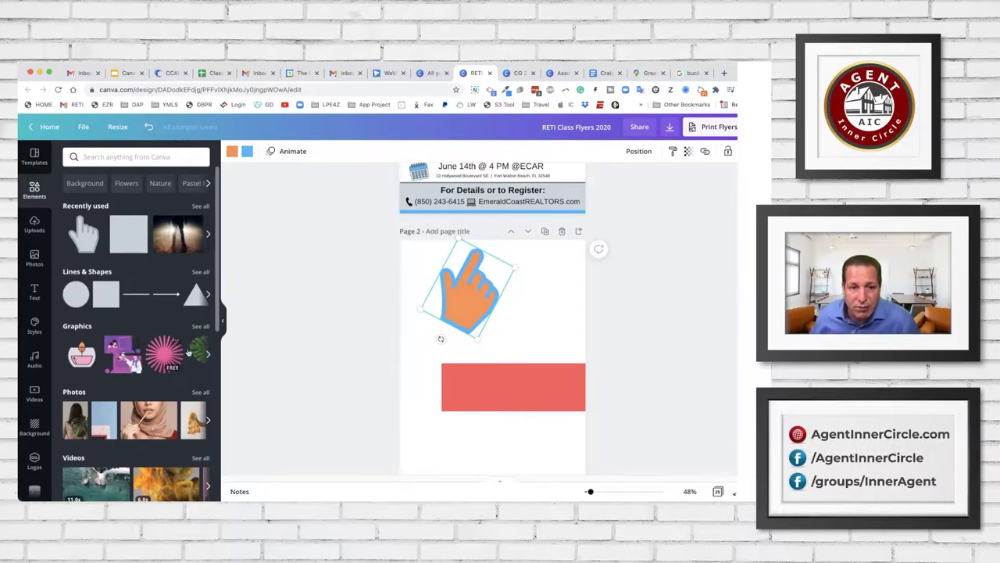
click(200, 326)
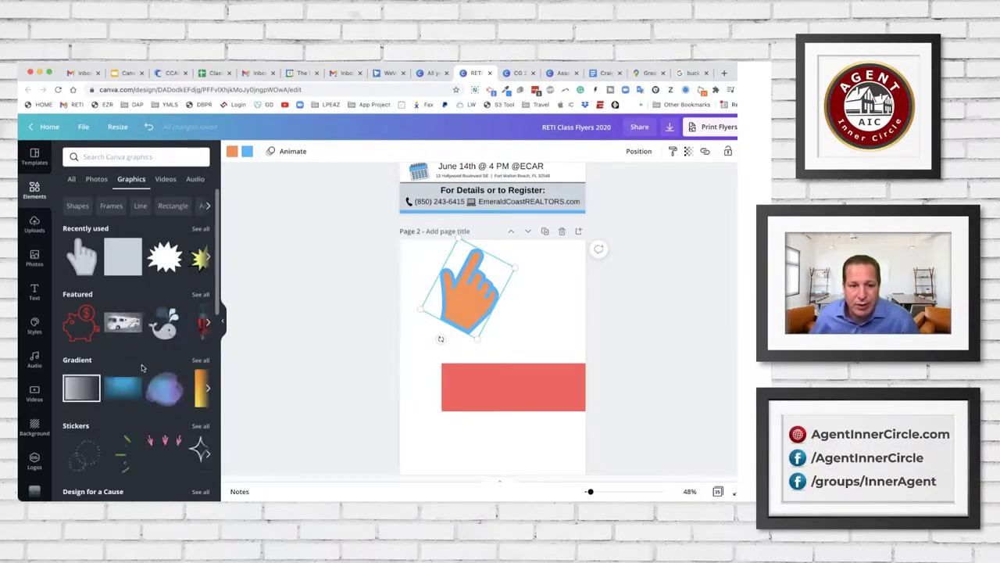
scroll(139, 387, down, 3)
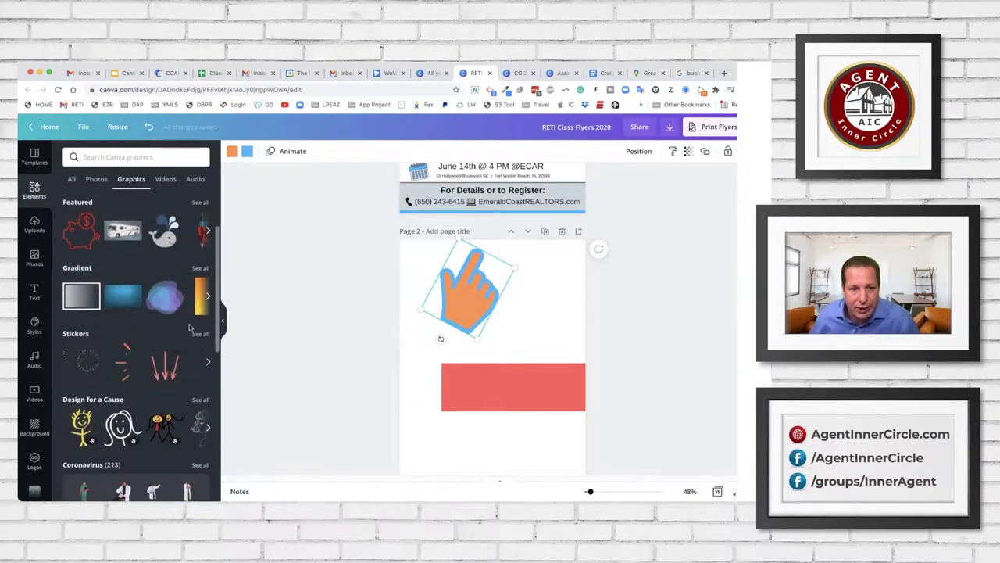
scroll(177, 372, down, 1)
click(166, 344)
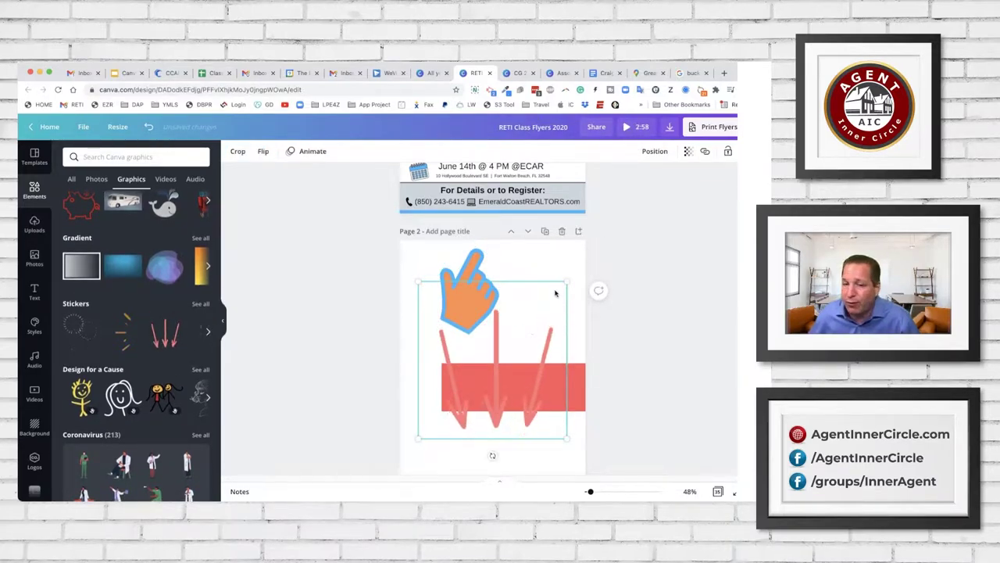
drag(566, 283, 486, 365)
drag(450, 411, 533, 311)
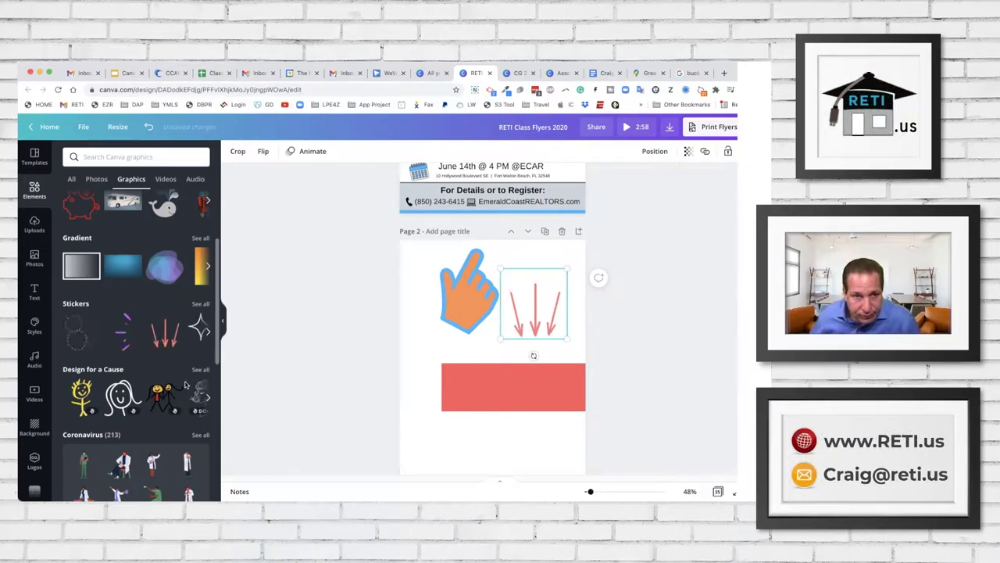
- Search Elements for 'dog' and add a small corgi centred on the red bar
click(116, 156)
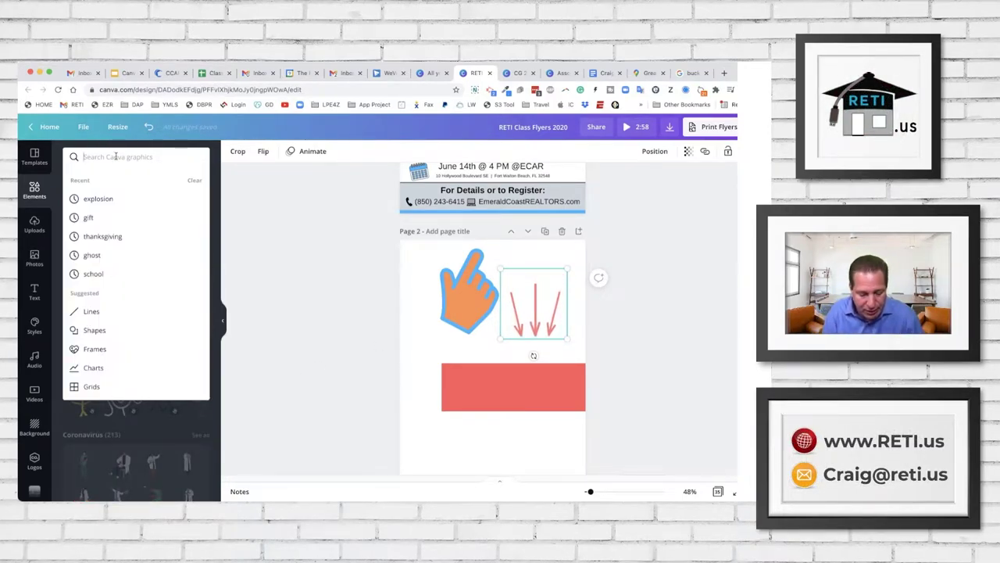
text(dog)
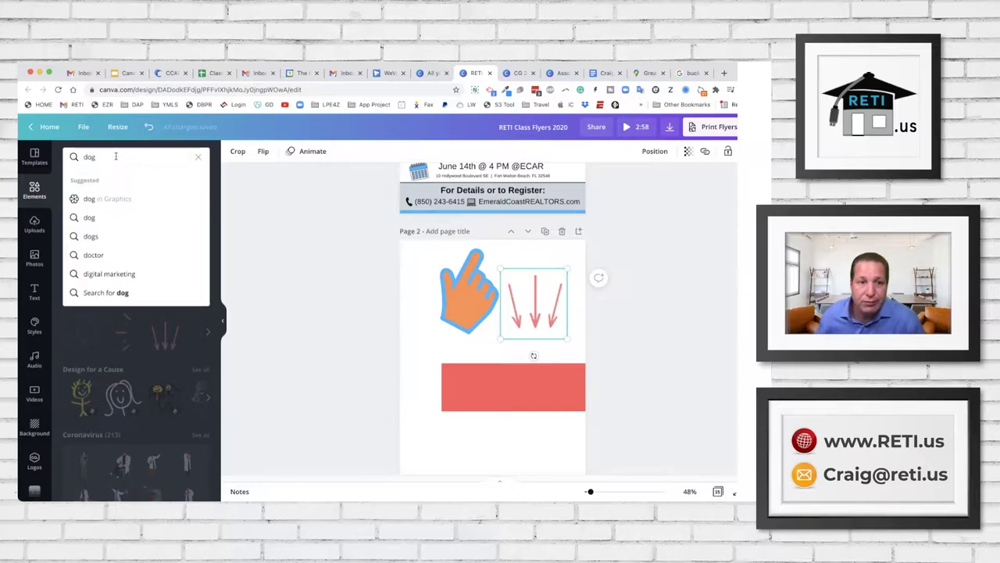
key(Return)
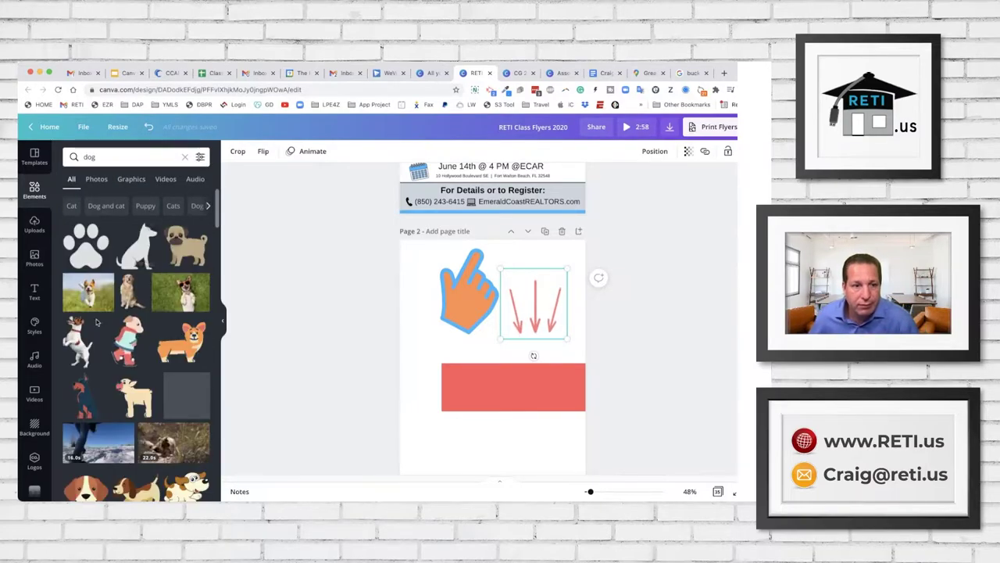
click(188, 342)
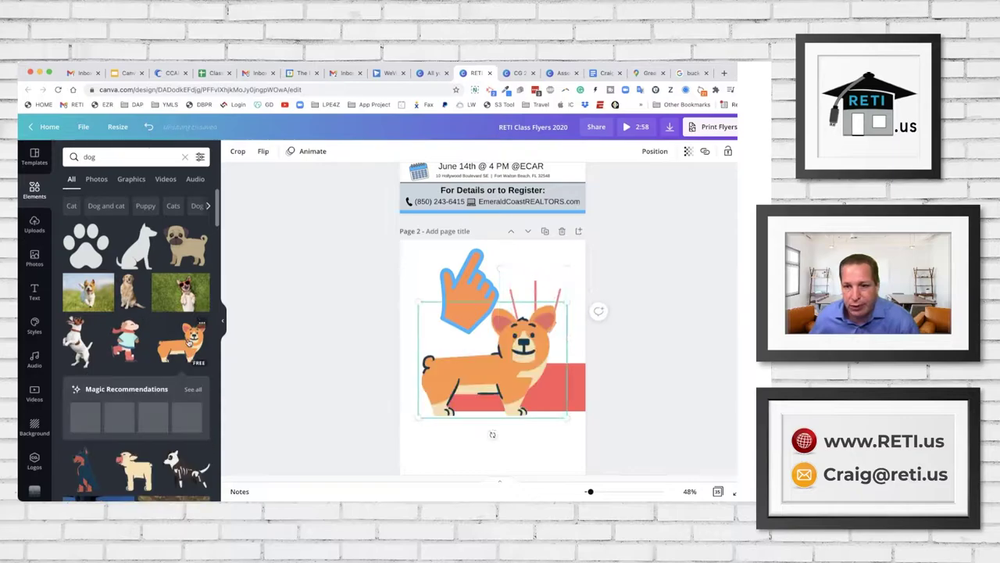
drag(567, 302, 492, 357)
drag(466, 405, 541, 376)
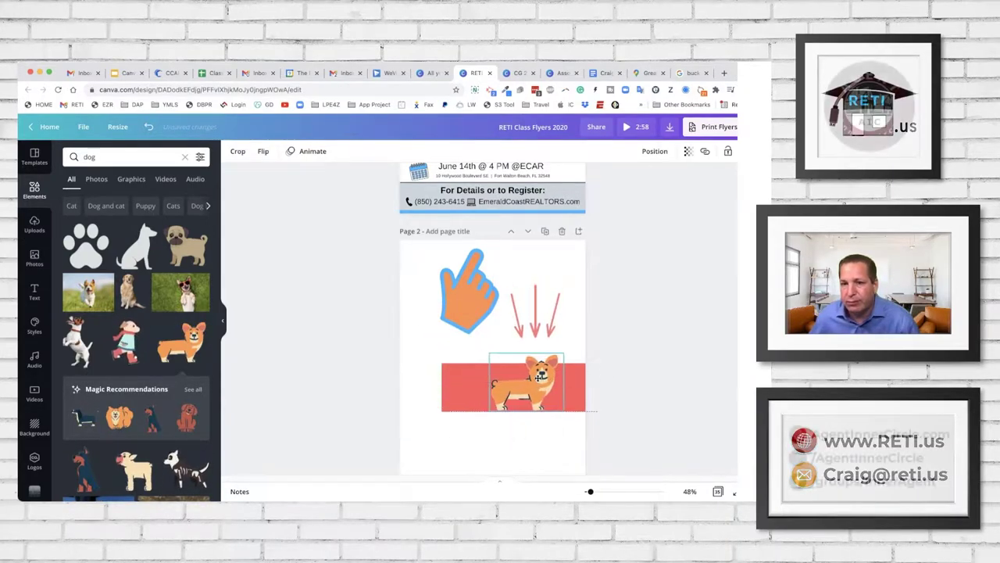
click(649, 316)
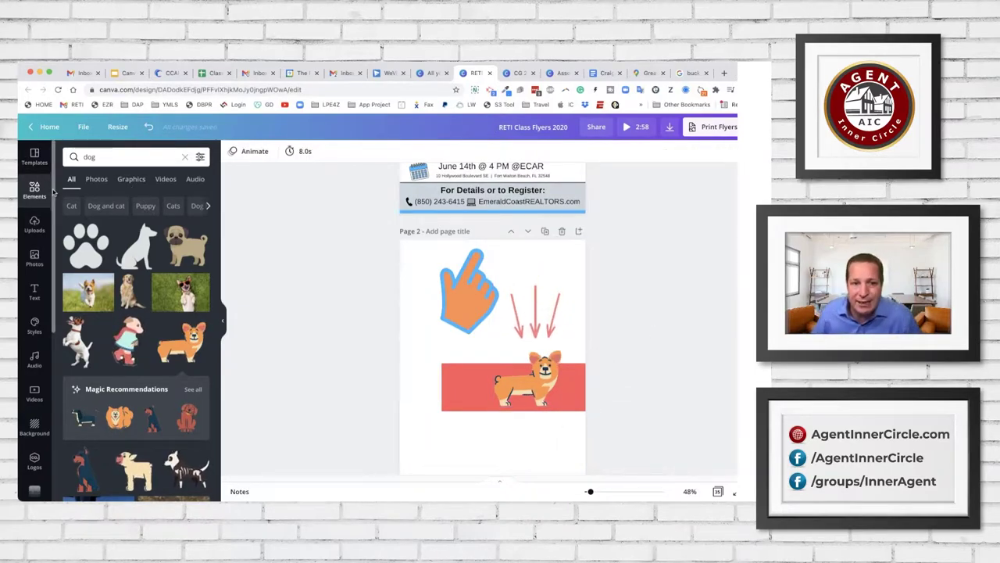
- Add the wavy-edged sky and grass frame from the Frames collection to page 2
click(186, 156)
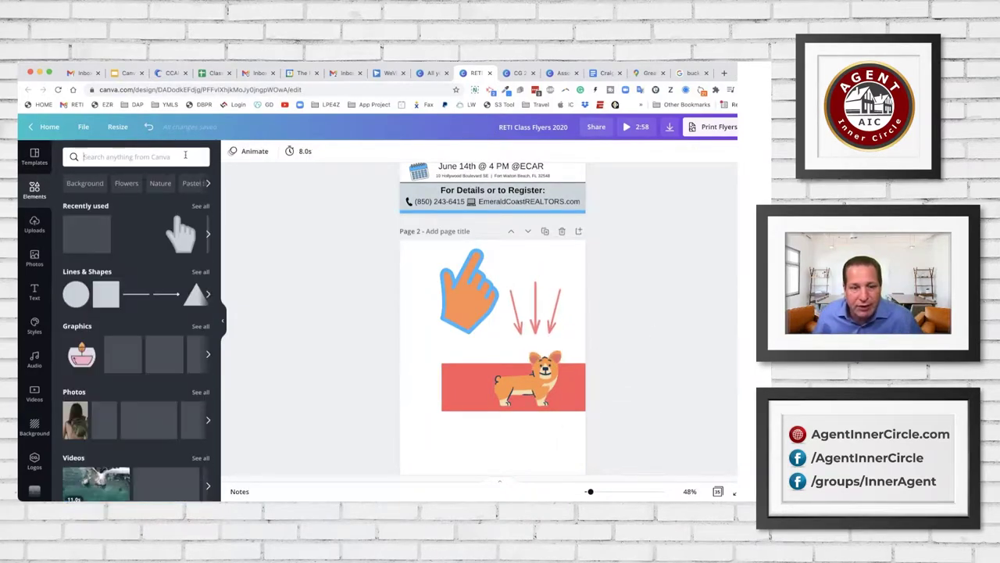
scroll(125, 452, down, 4)
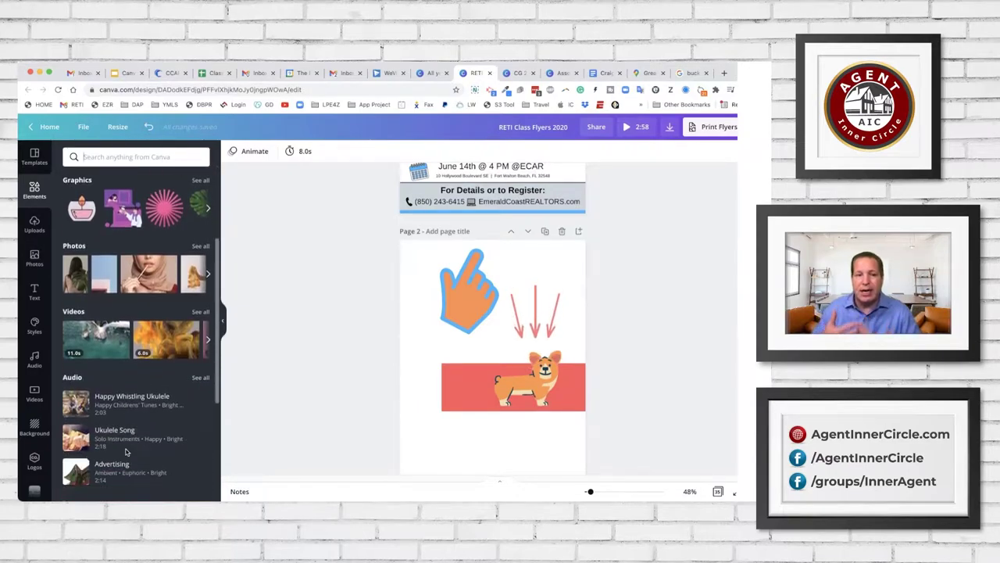
scroll(125, 451, down, 1)
scroll(125, 452, down, 4)
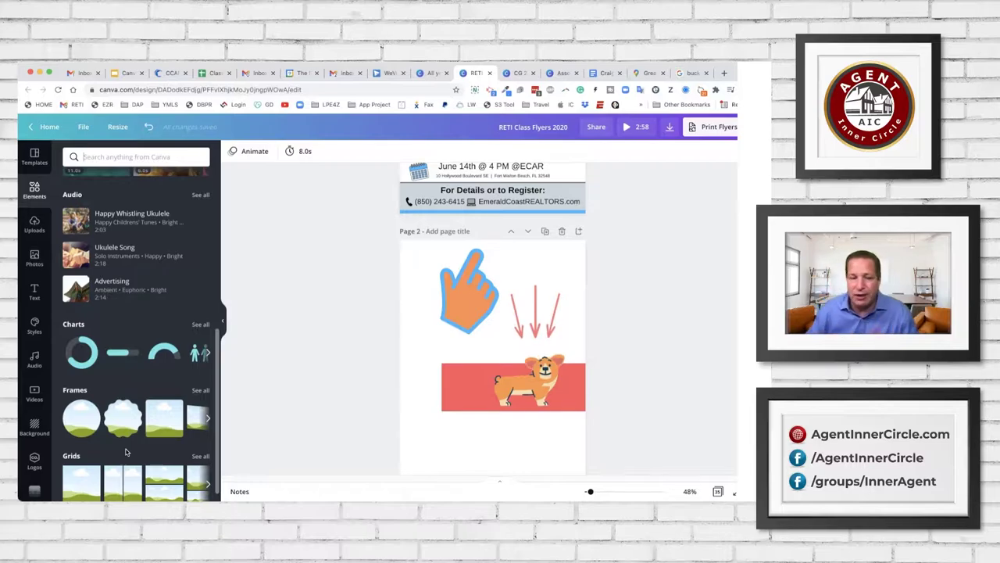
scroll(125, 452, down, 1)
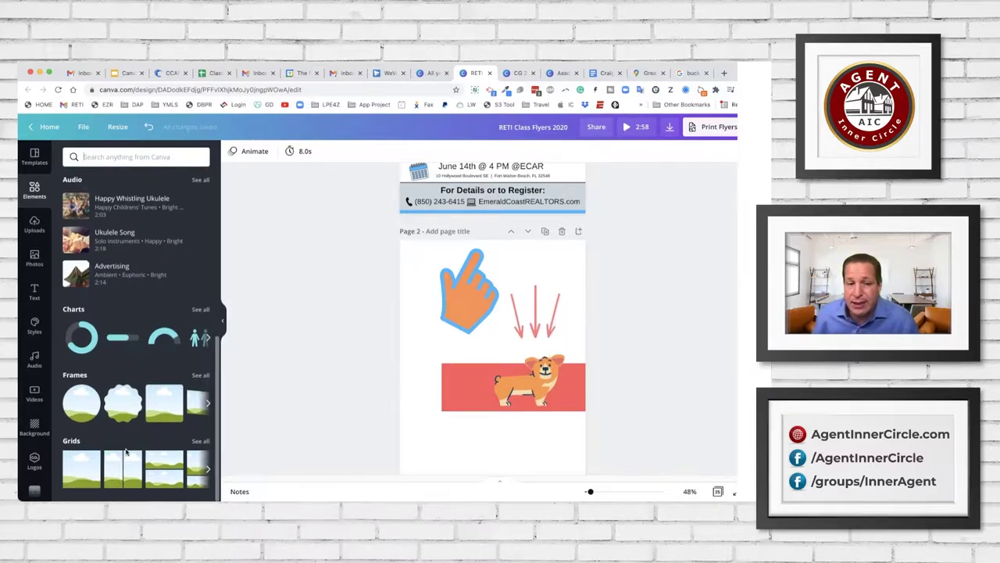
click(200, 375)
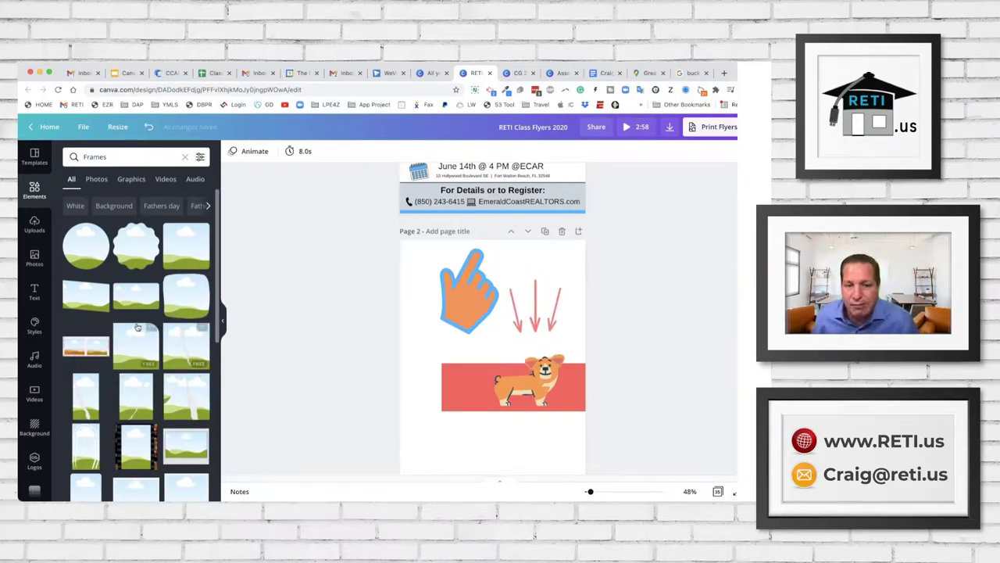
click(179, 248)
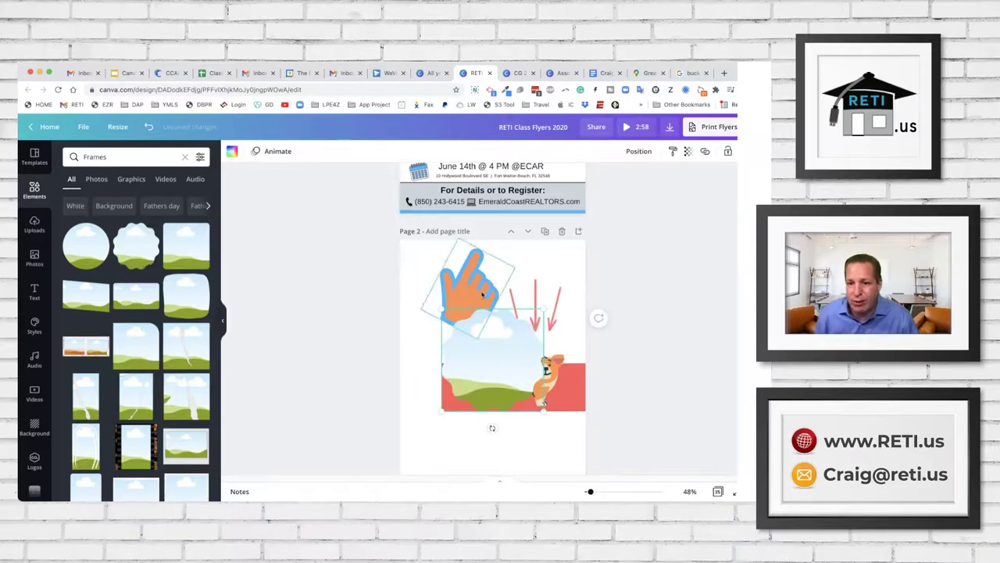
- Move the wavy frame to the lower left and drop the uploaded headshot photo into it
drag(477, 373, 464, 400)
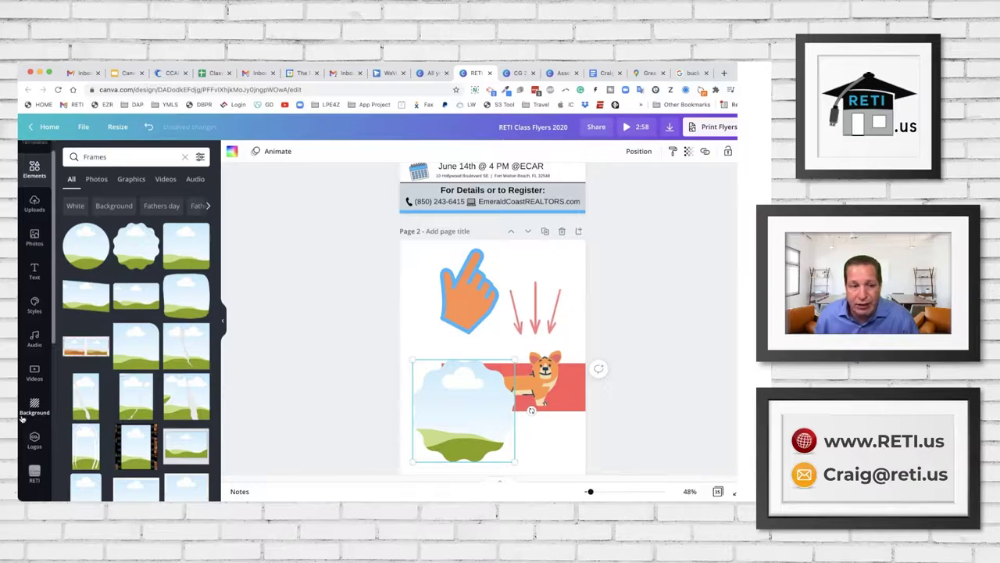
scroll(24, 420, down, 3)
scroll(32, 418, down, 3)
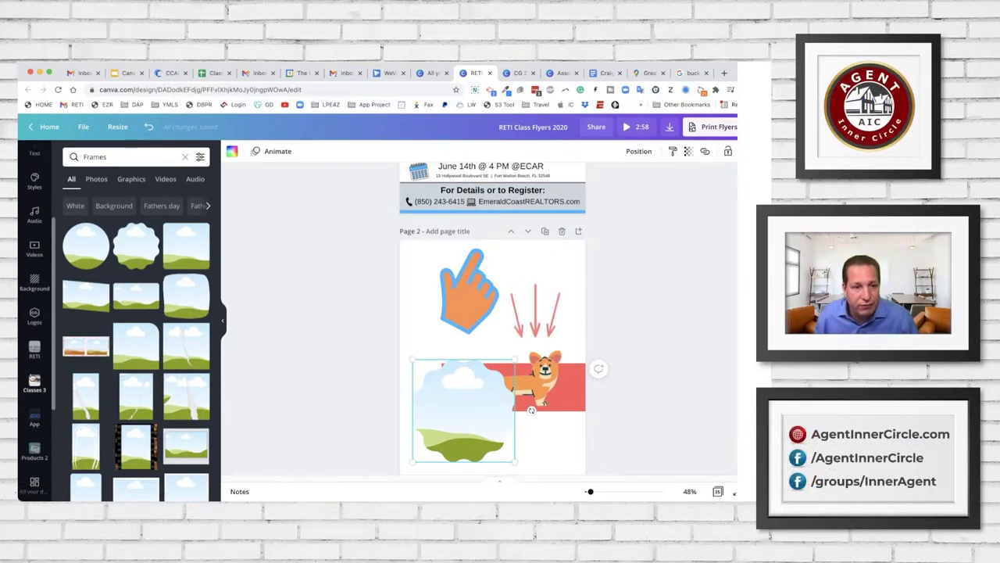
scroll(36, 320, up, 3)
scroll(36, 321, up, 3)
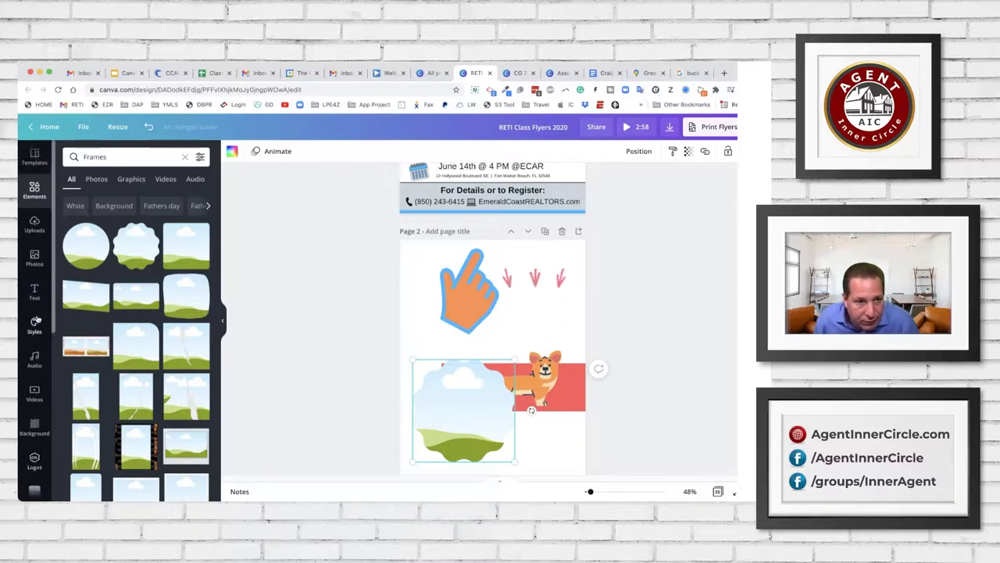
scroll(36, 320, down, 5)
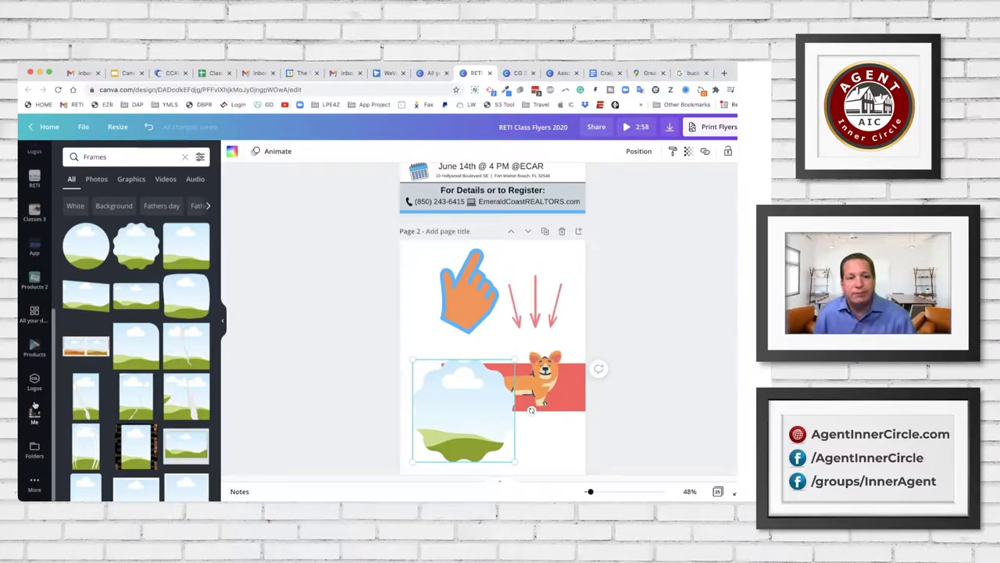
click(35, 408)
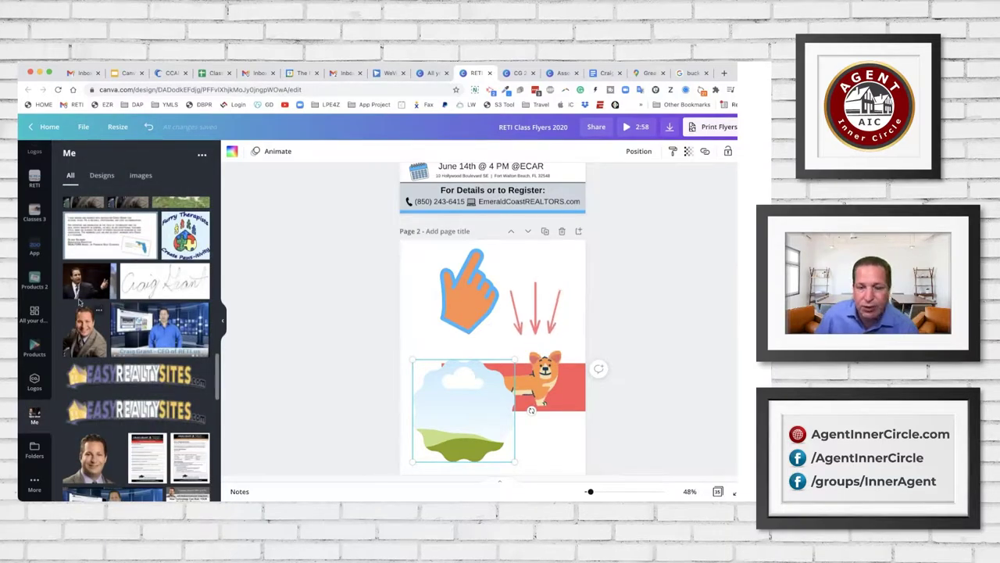
drag(83, 288, 428, 401)
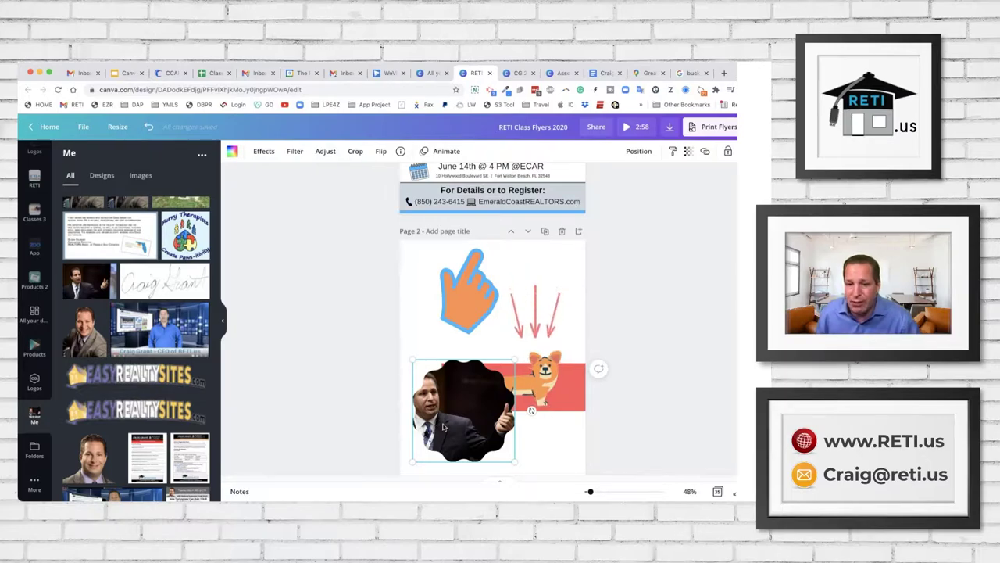
- Reposition the headshot inside the frame and make the framed photo slightly smaller
double_click(443, 424)
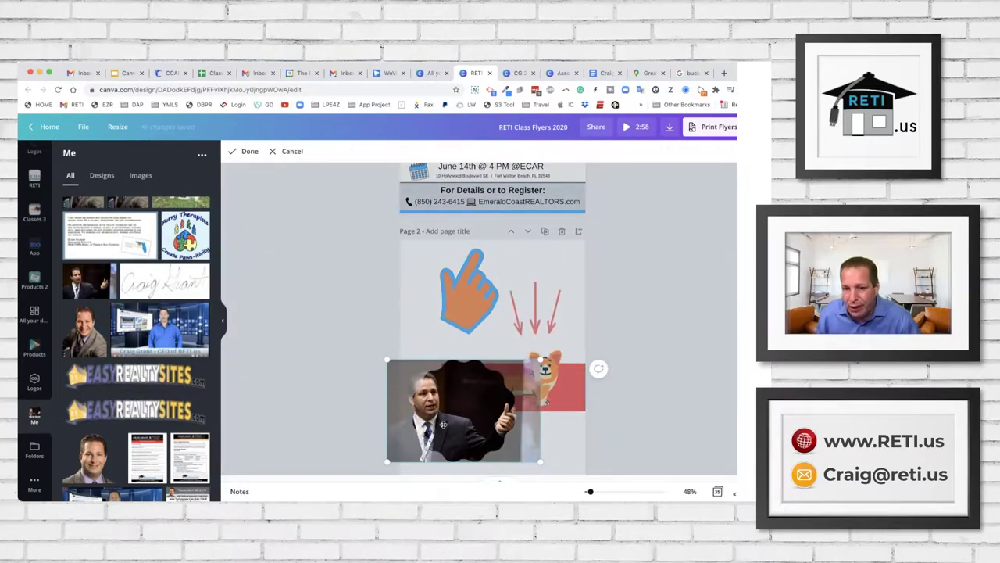
drag(443, 424, 480, 422)
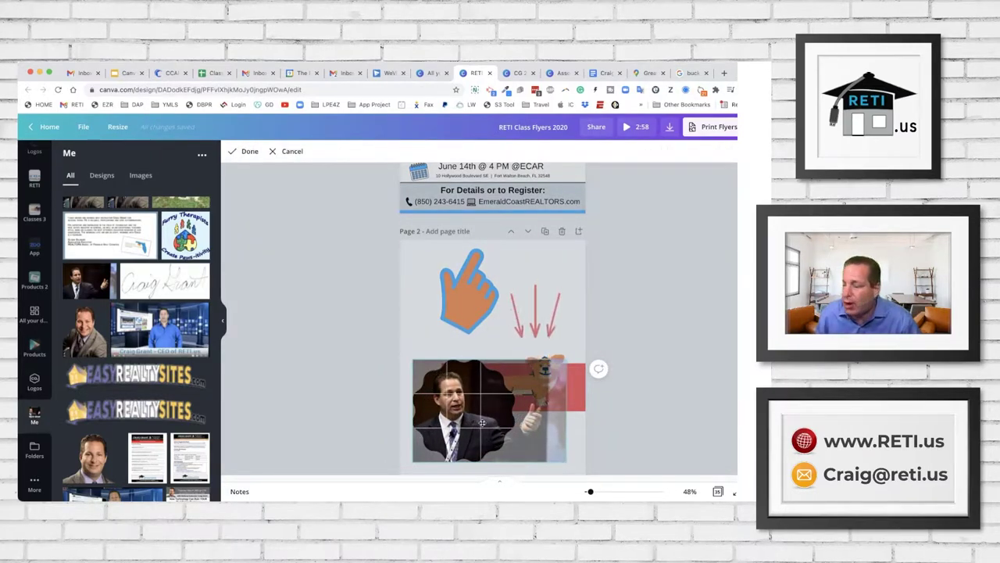
click(337, 339)
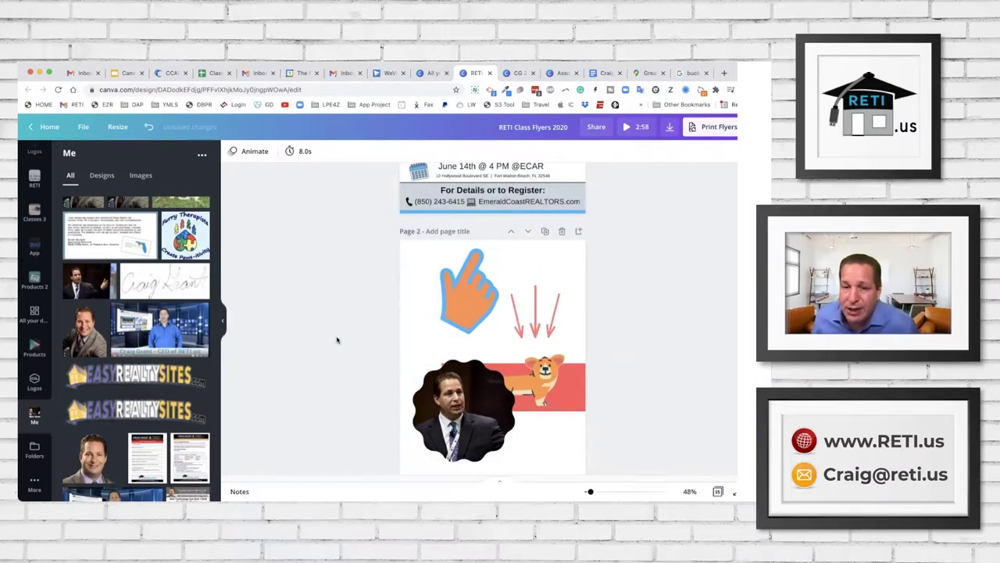
click(466, 388)
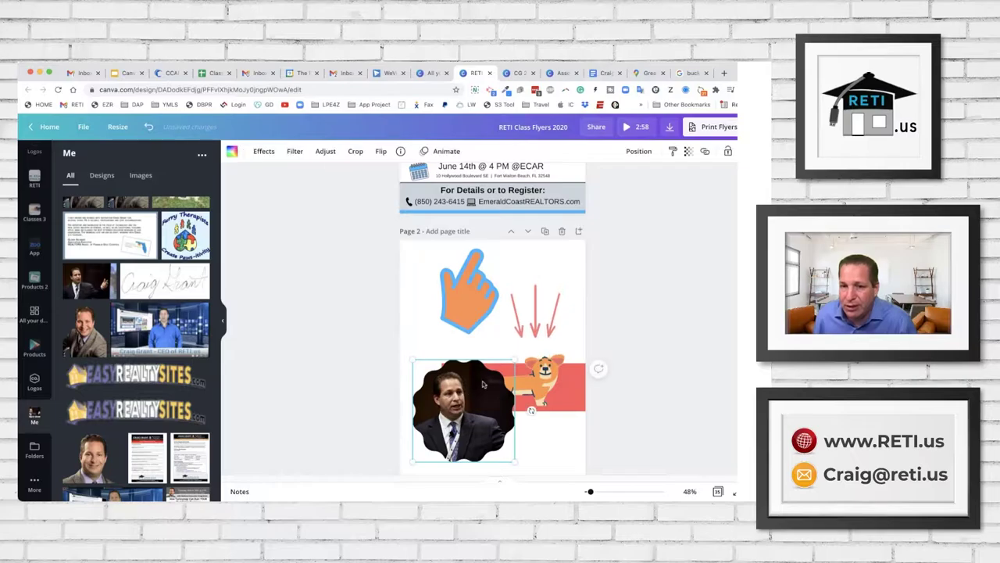
drag(514, 361, 488, 386)
click(373, 371)
- Add the photo-print landscape frame from the Frames results to page 2
scroll(128, 215, down, 10)
scroll(32, 215, up, 5)
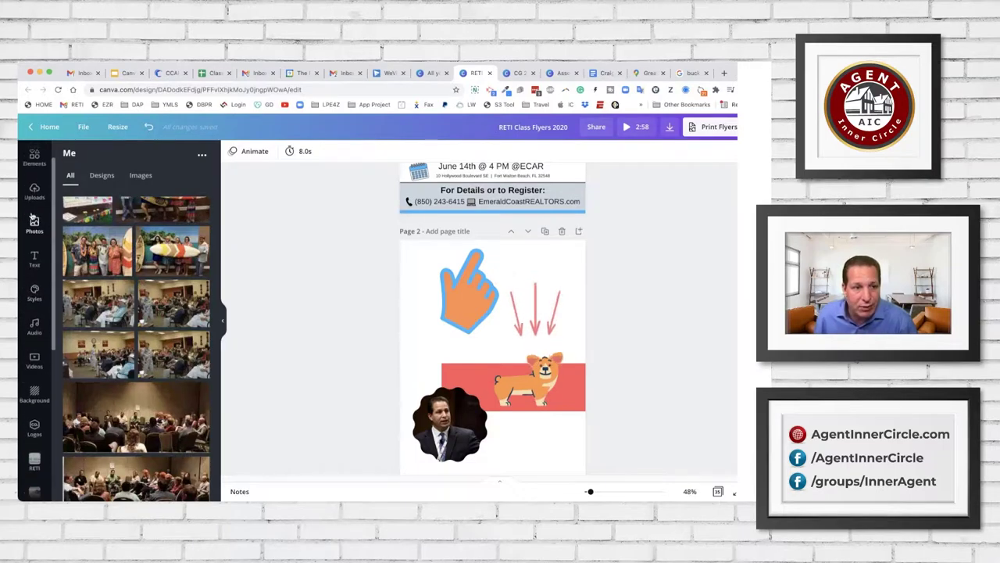
click(34, 186)
click(35, 160)
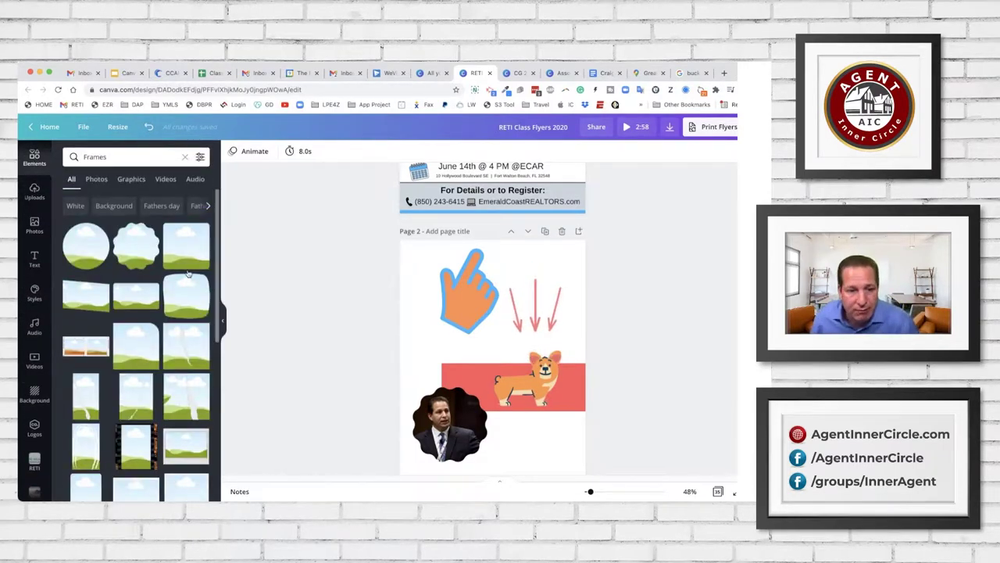
scroll(139, 404, down, 2)
scroll(138, 403, down, 1)
click(185, 334)
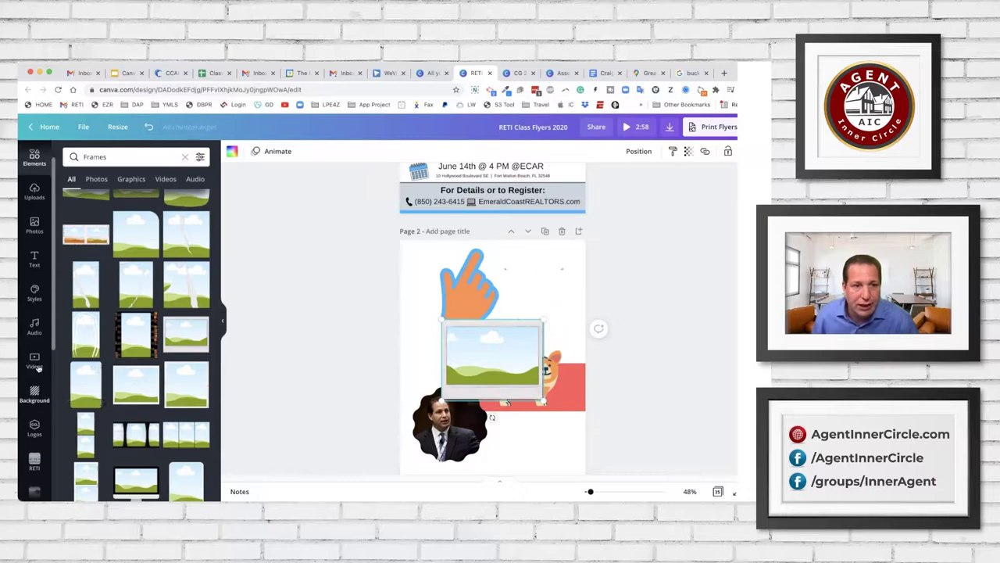
- Fill the frame with the stock oranges photo, shrink it and move it beside the headshot
click(35, 224)
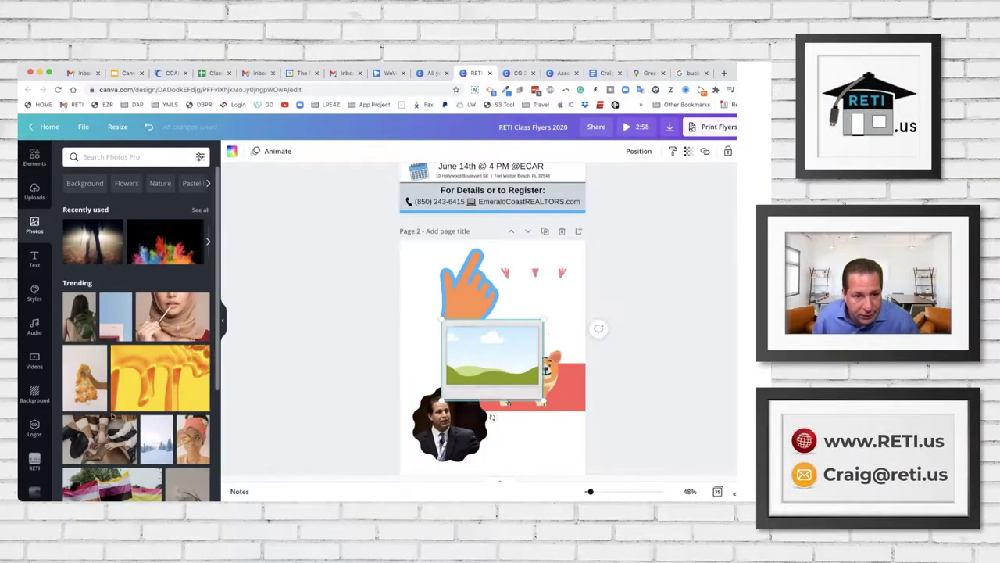
scroll(113, 416, down, 5)
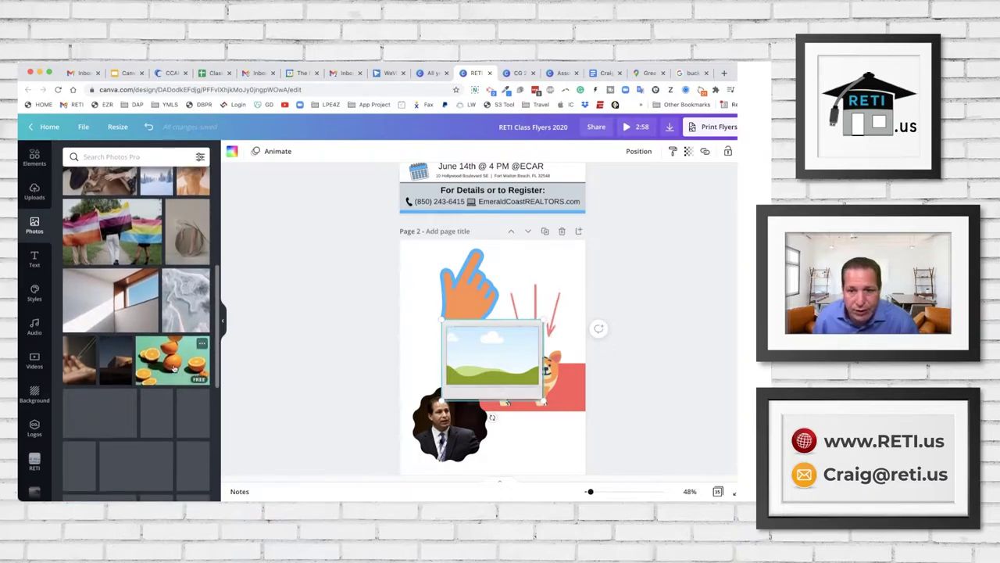
drag(171, 367, 471, 360)
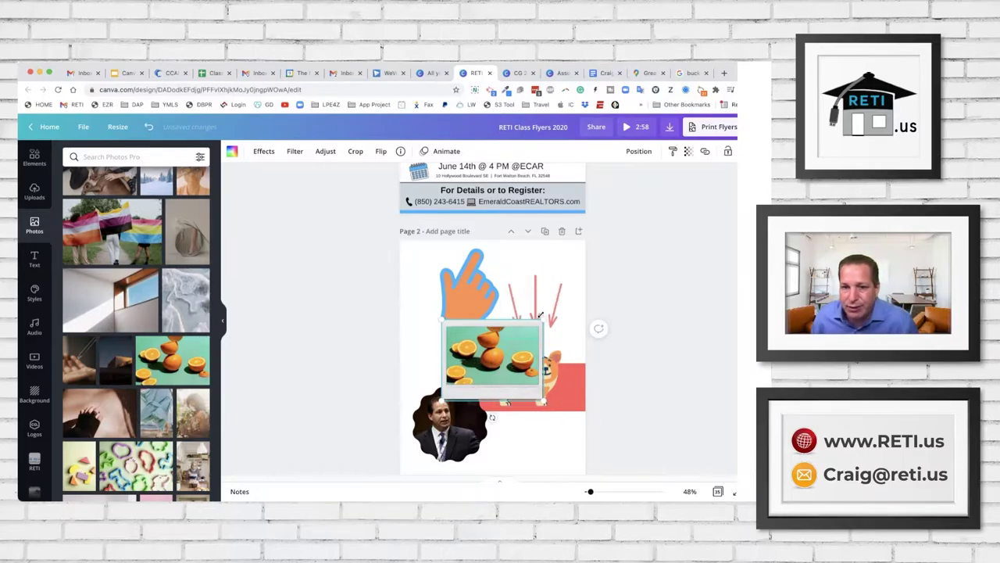
mouse_move(541, 319)
mouse_down()
mouse_move(554, 314)
mouse_move(540, 331)
mouse_up()
drag(463, 397, 492, 463)
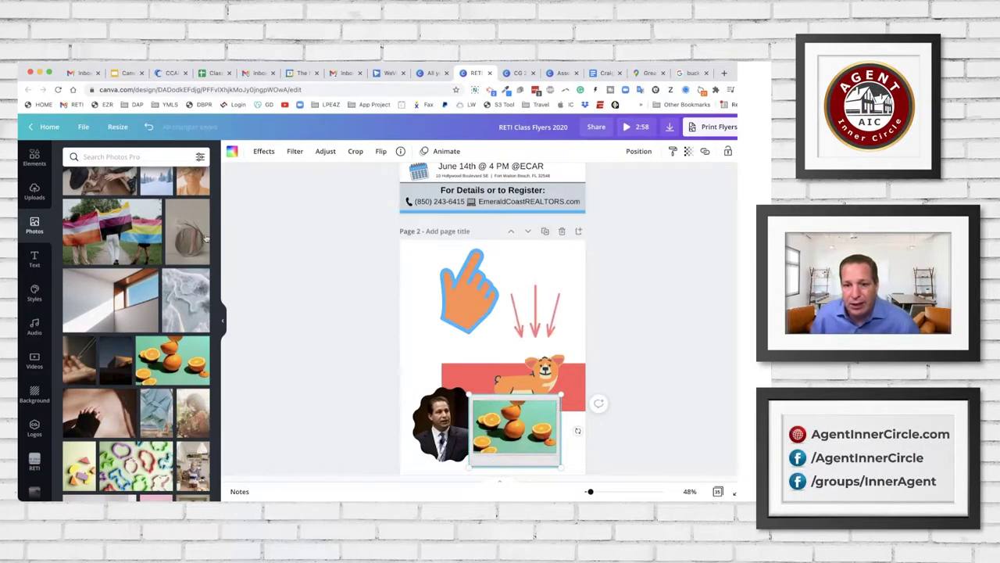
- Add page 3 and apply the Daily Reminder template with sunset backdrop and three snapshots
click(352, 258)
scroll(352, 258, down, 3)
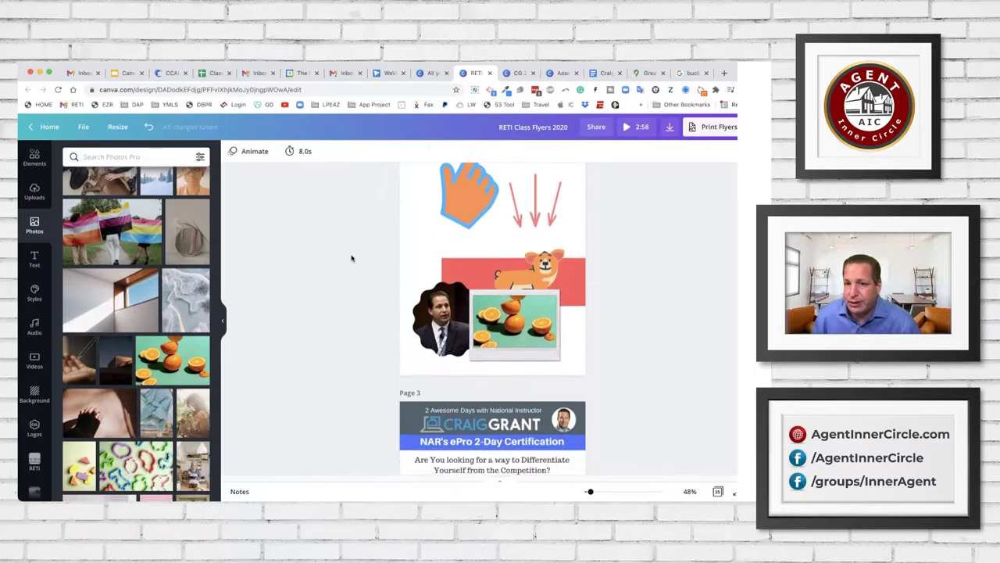
scroll(351, 258, up, 3)
scroll(352, 258, up, 1)
click(578, 281)
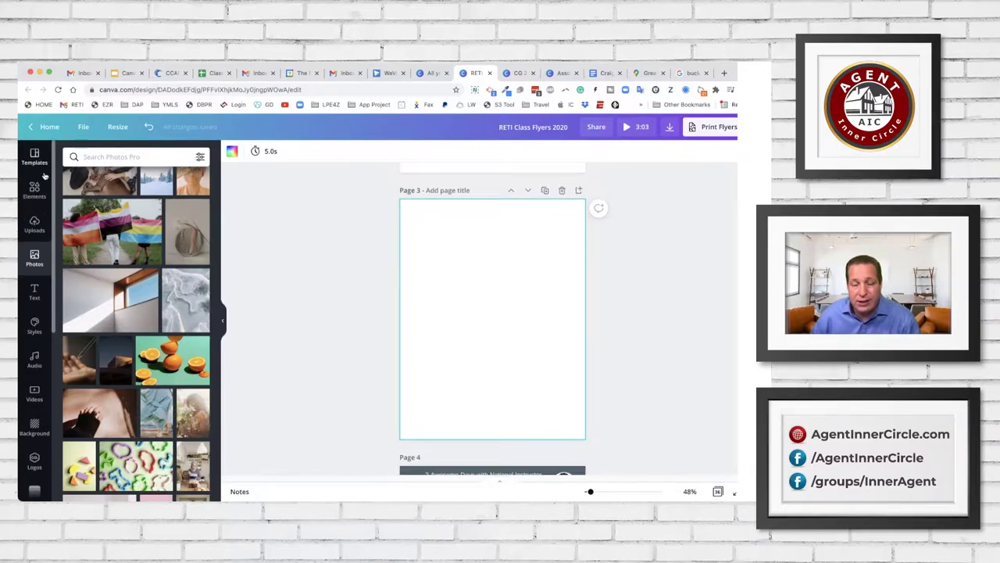
click(36, 162)
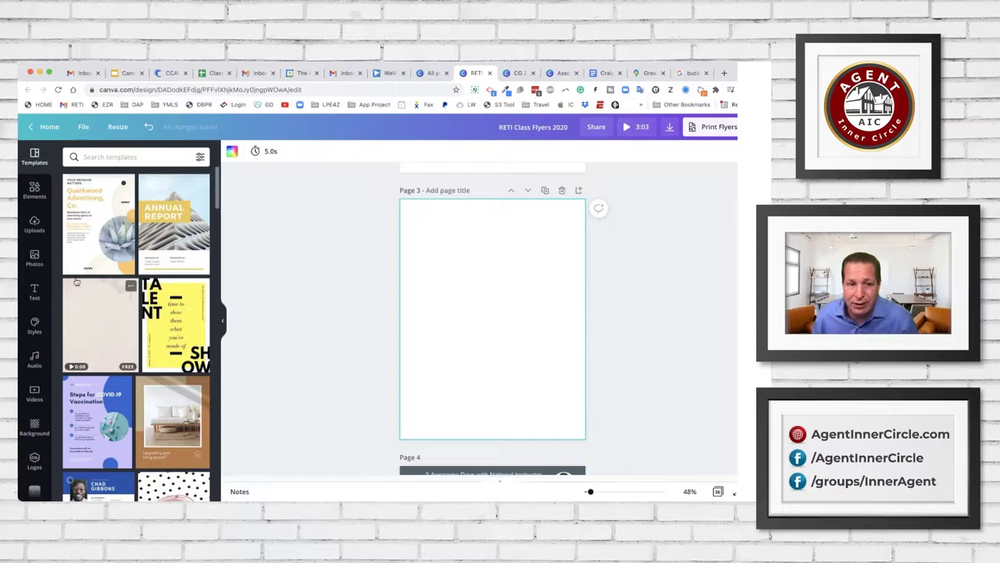
scroll(63, 357, down, 15)
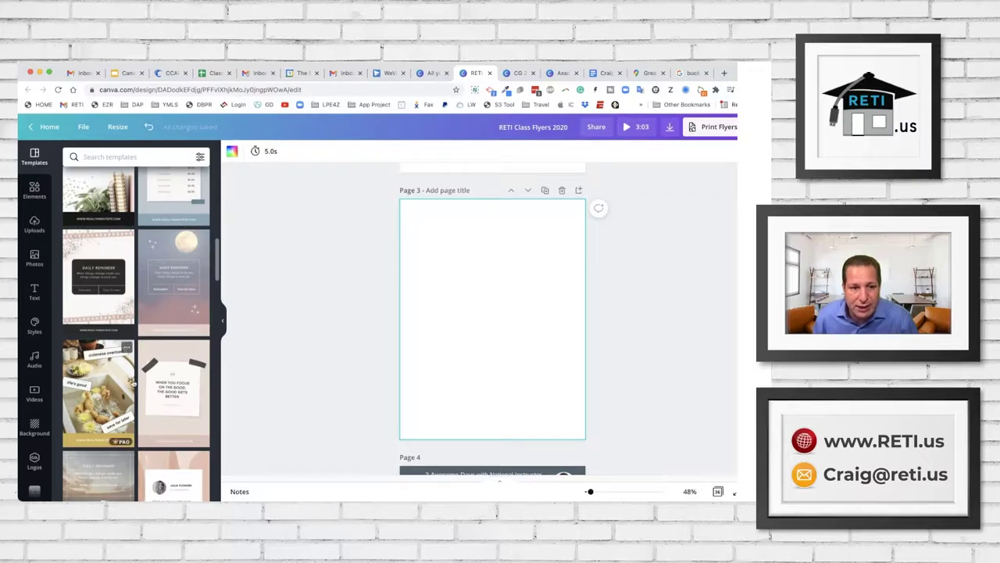
scroll(99, 319, down, 3)
click(92, 252)
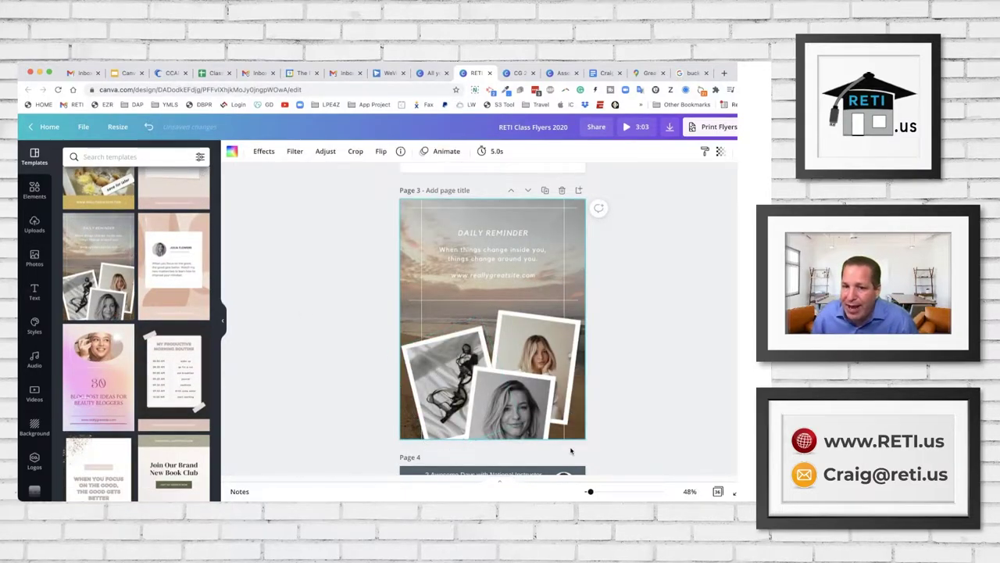
- Detach the seaweed photo from Page 3's left frame and delete it
click(439, 376)
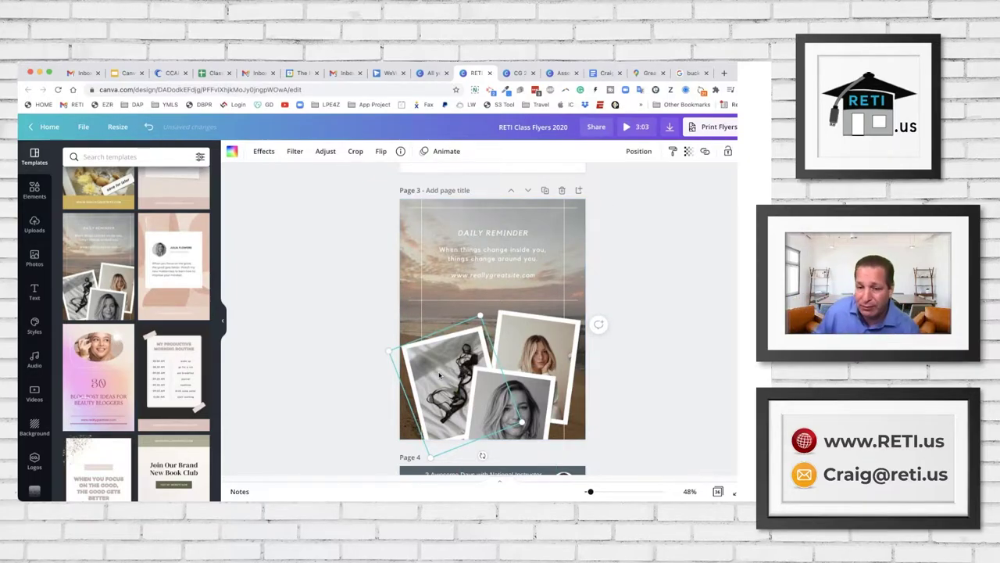
right_click(440, 376)
click(480, 483)
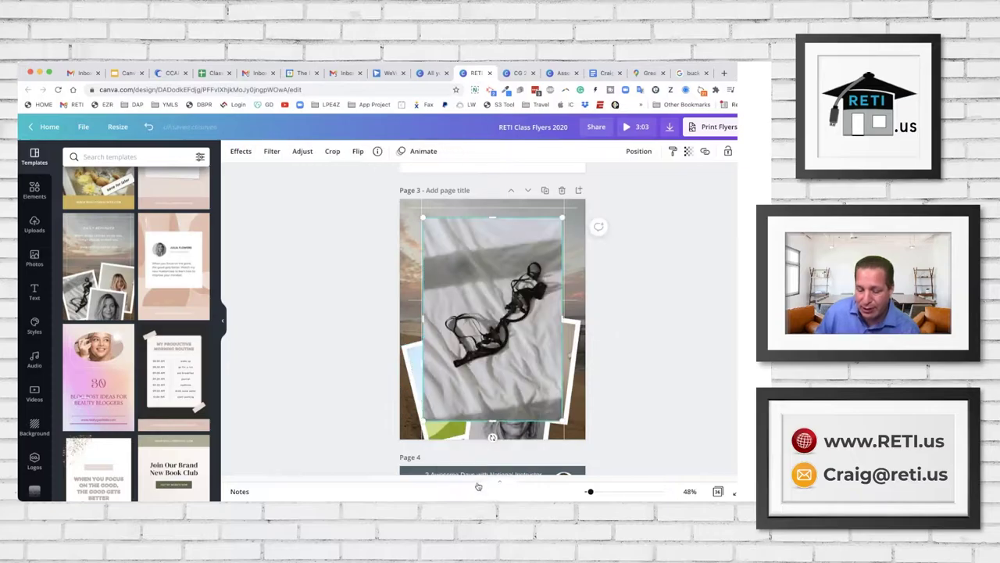
key(Delete)
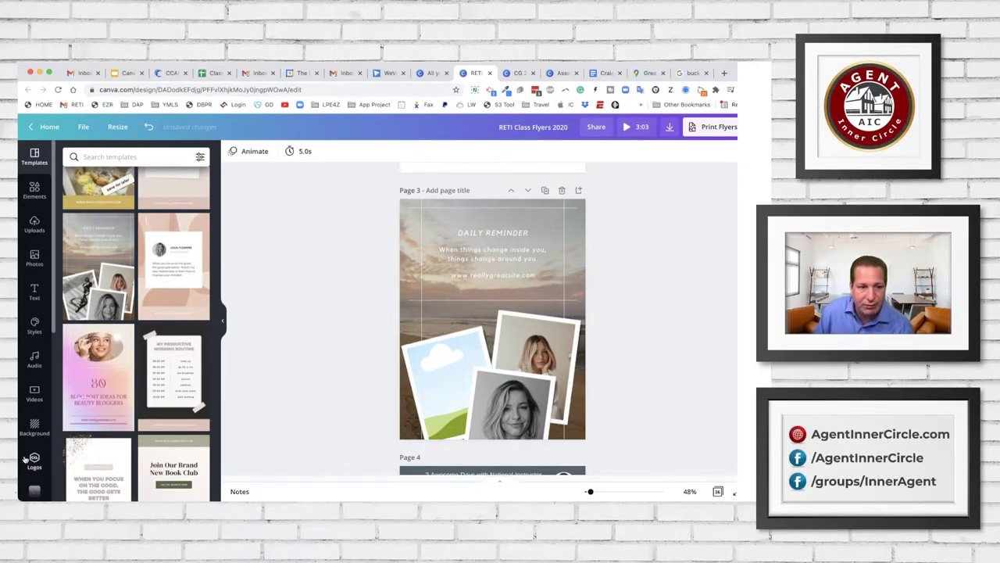
- Fill the left frame with the group beach photo from your uploads
scroll(35, 438, down, 5)
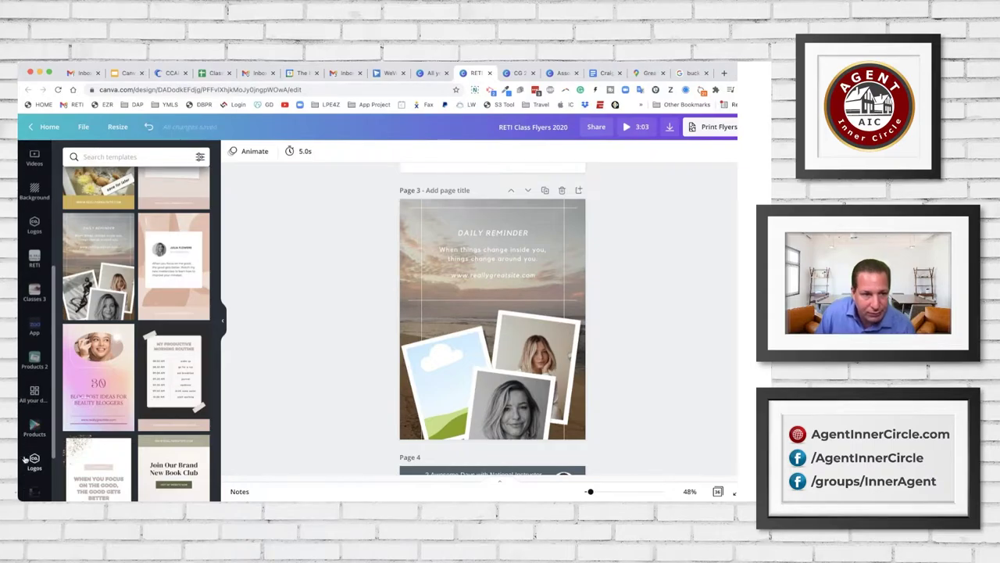
scroll(36, 321, down, 2)
click(34, 412)
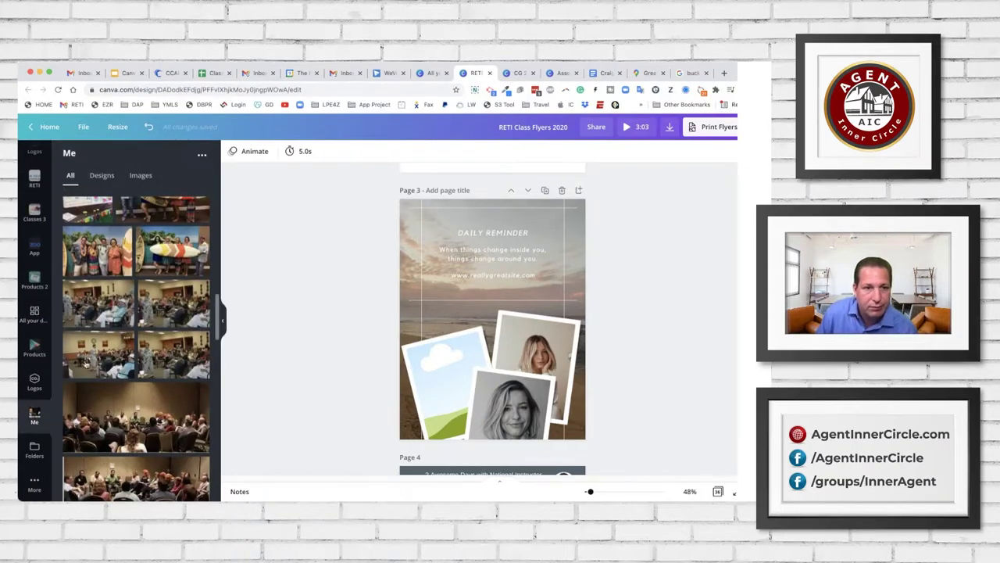
scroll(98, 354, down, 1)
drag(105, 227, 436, 372)
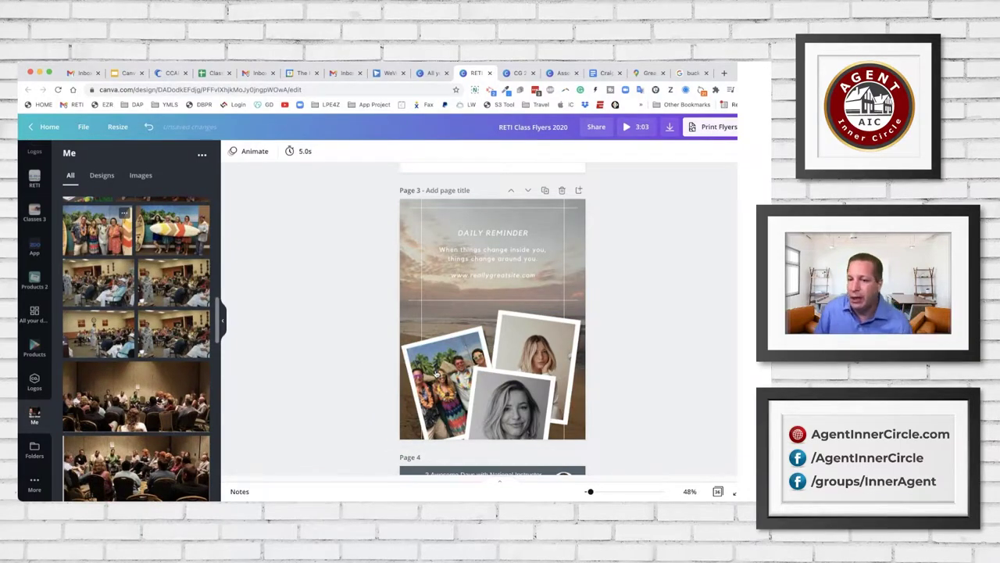
- Detach the woman's photo from the top-right frame, leaving an empty sky placeholder
click(532, 343)
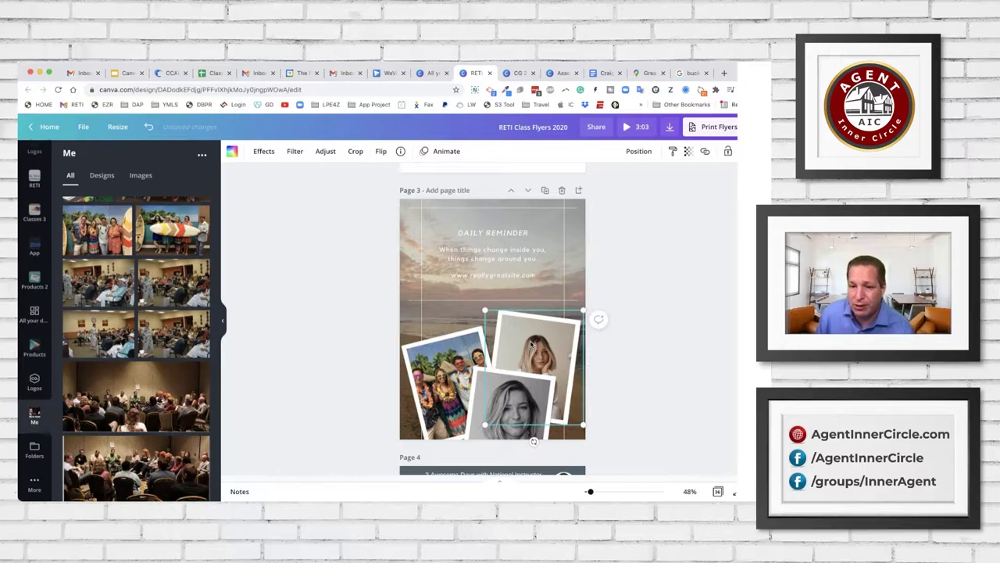
right_click(532, 344)
click(564, 483)
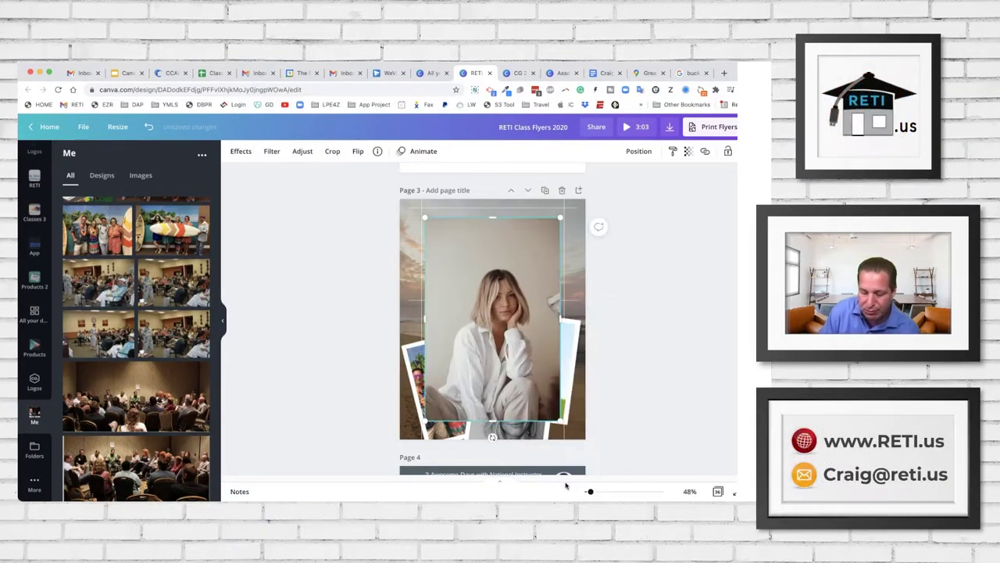
key(ctrl+z)
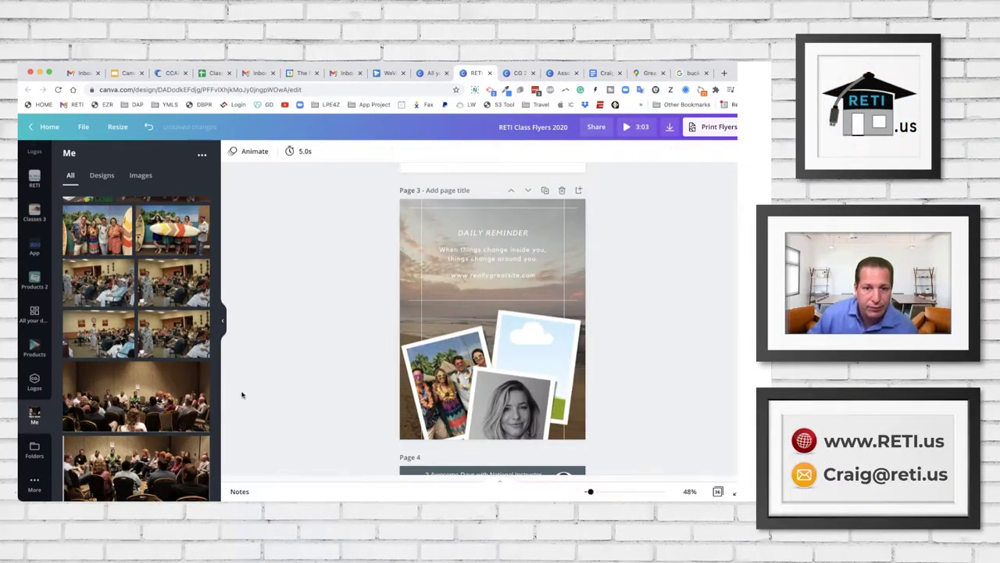
- Drop the man's headshot into the top-right frame and shift it right within the crop
scroll(106, 272, down, 10)
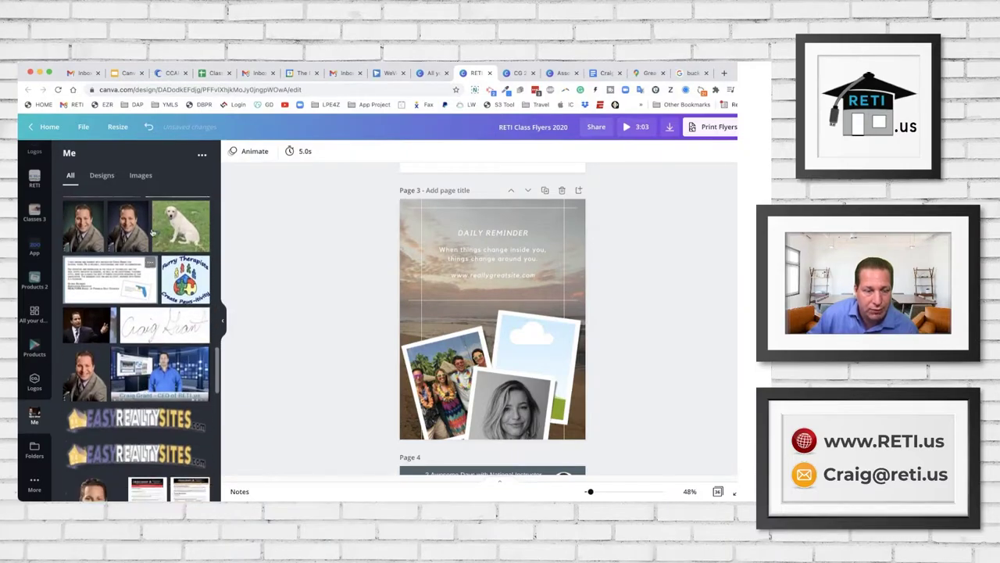
drag(87, 332, 521, 339)
double_click(522, 339)
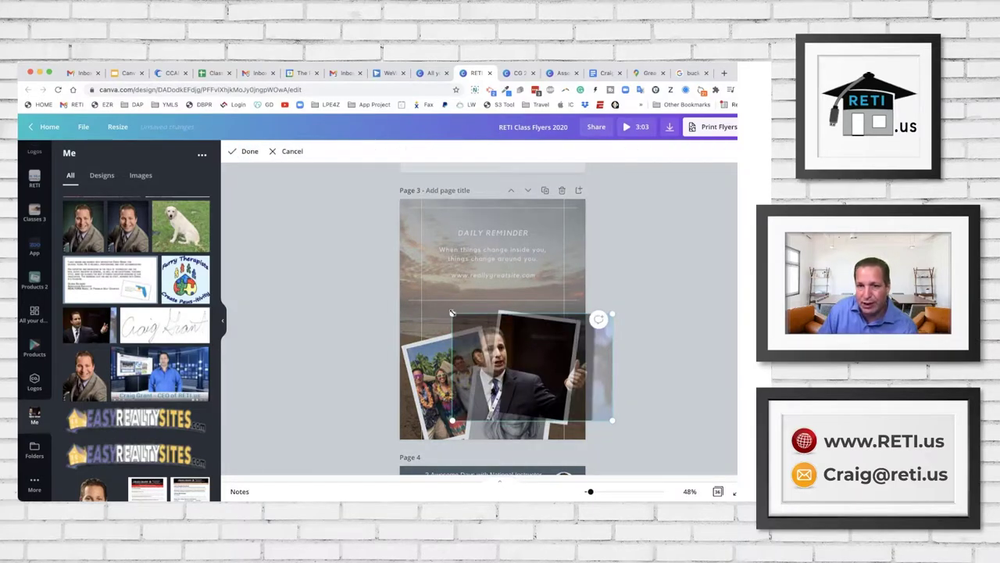
drag(508, 344, 546, 345)
click(648, 231)
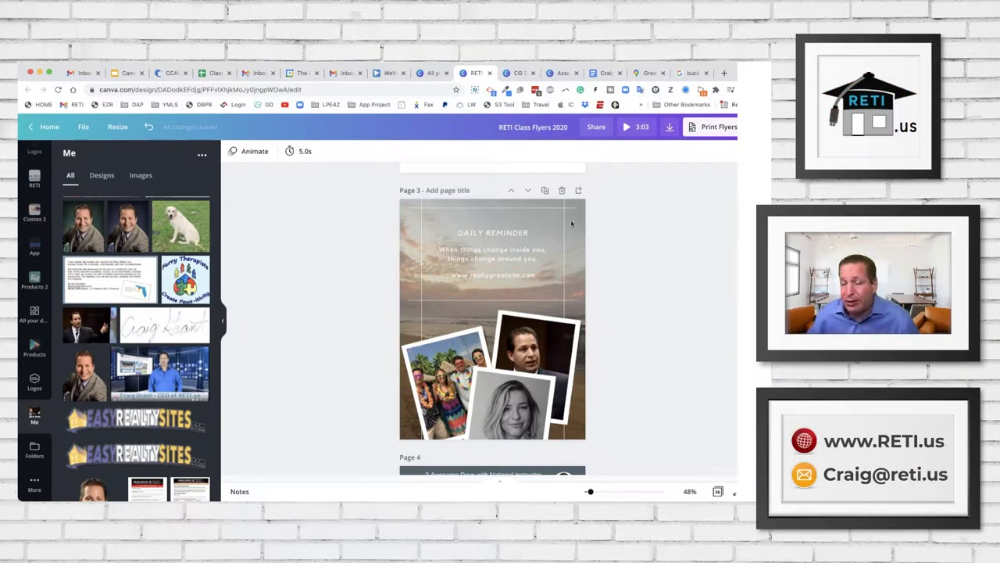
- Duplicate Page 3, delete the copy, and add a blank page after the ePro flyer
click(545, 191)
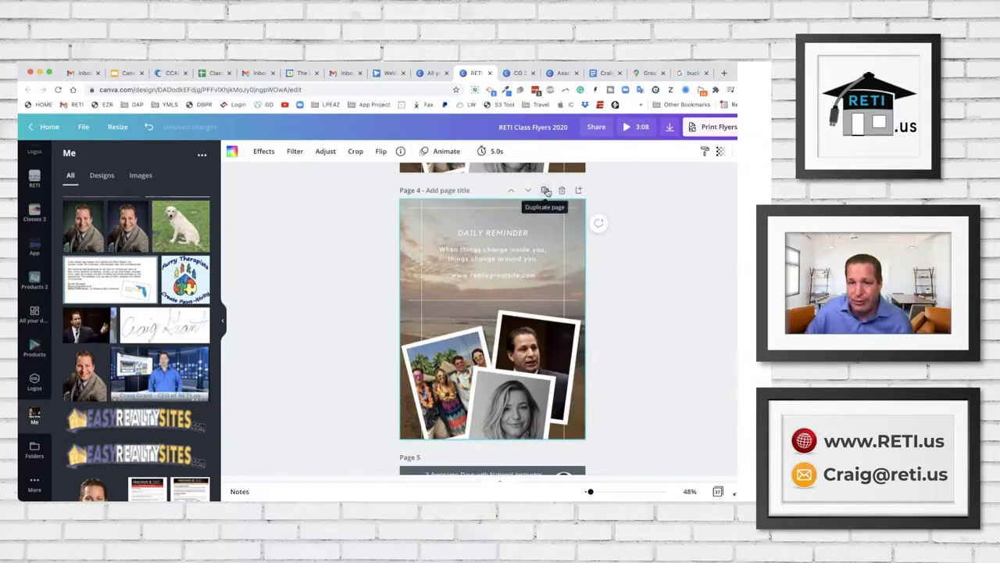
click(561, 190)
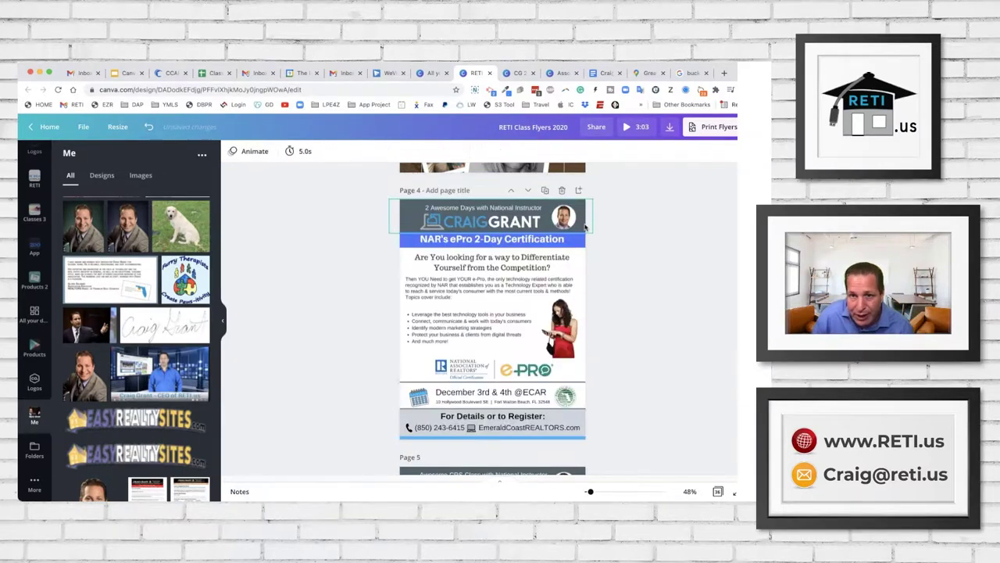
click(579, 190)
- Apply a two-column photo grid from Elements > Grids to Page 5
scroll(36, 179, up, 5)
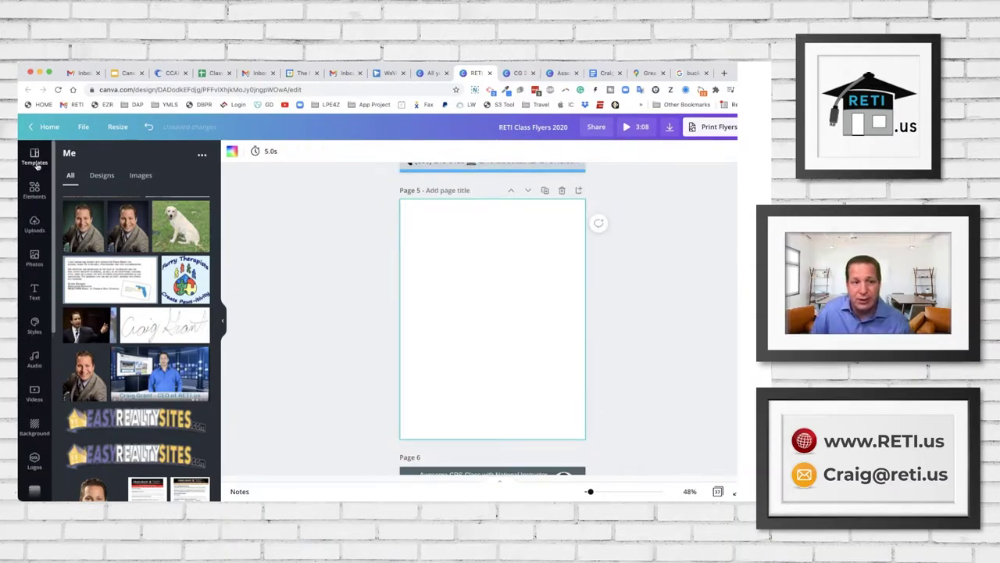
click(34, 186)
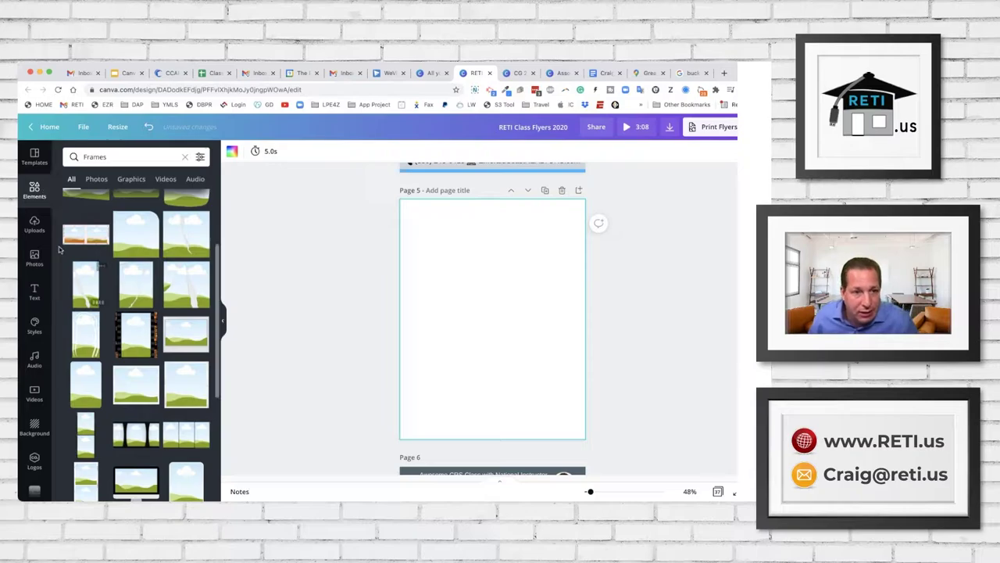
click(185, 156)
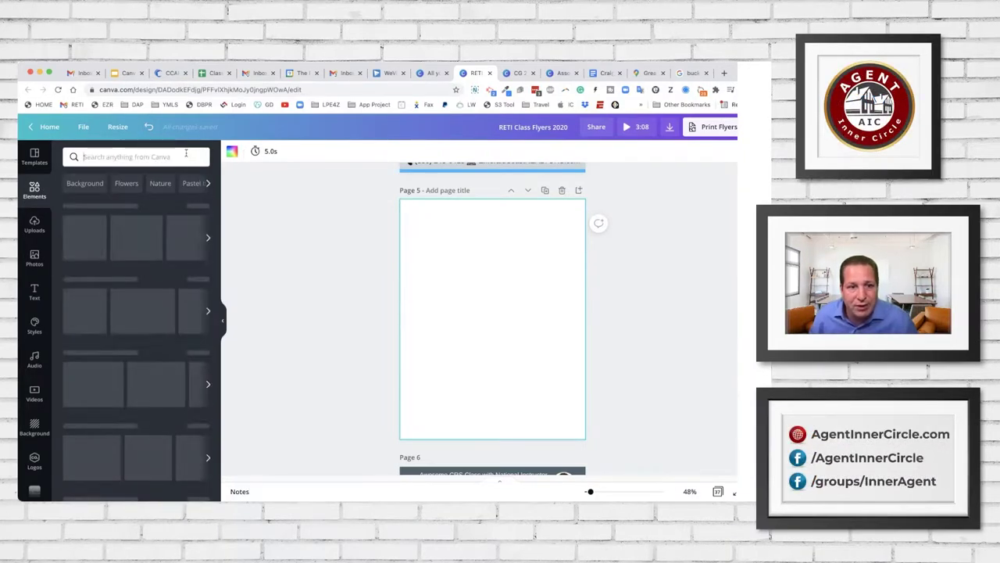
scroll(111, 381, down, 10)
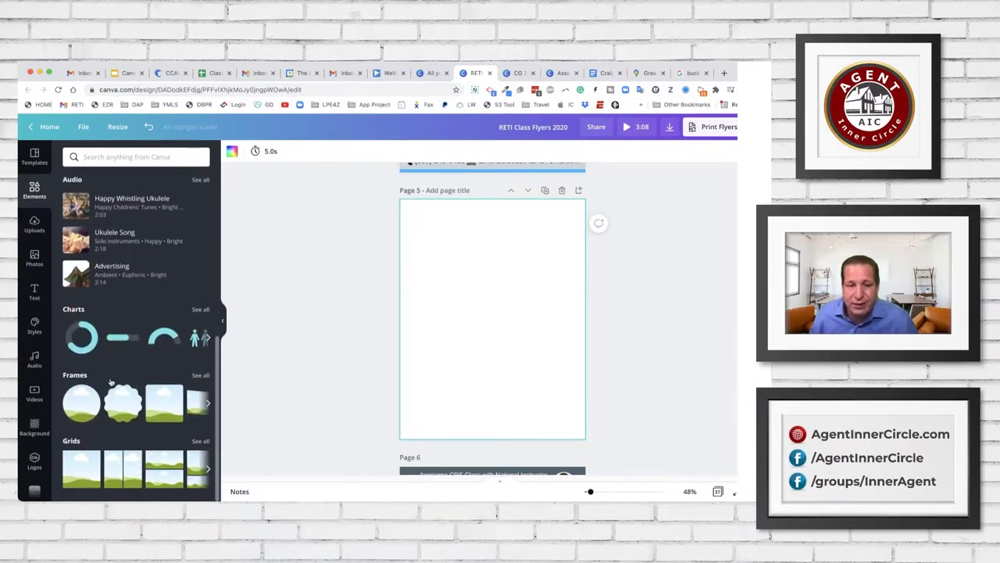
click(194, 443)
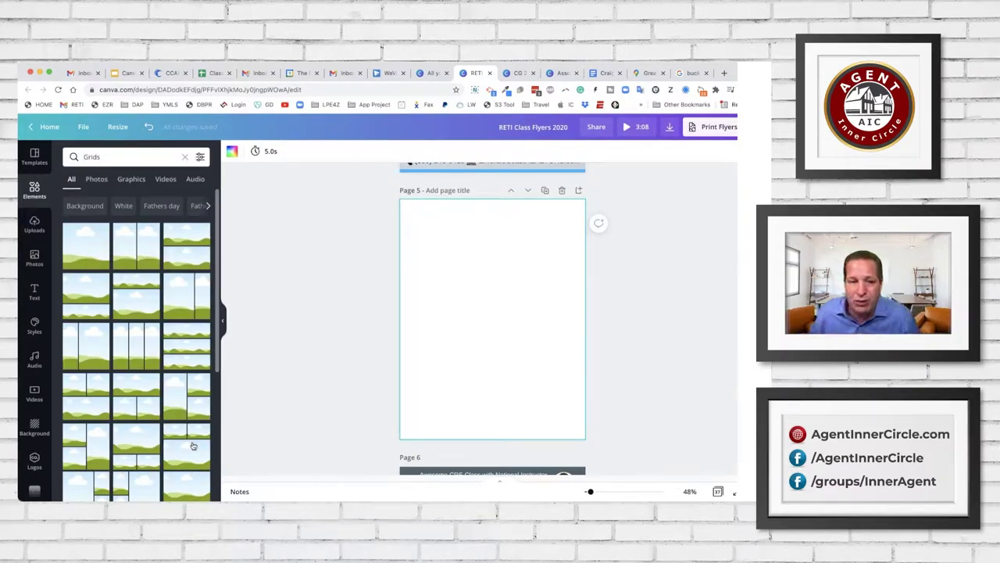
scroll(111, 401, down, 2)
click(90, 401)
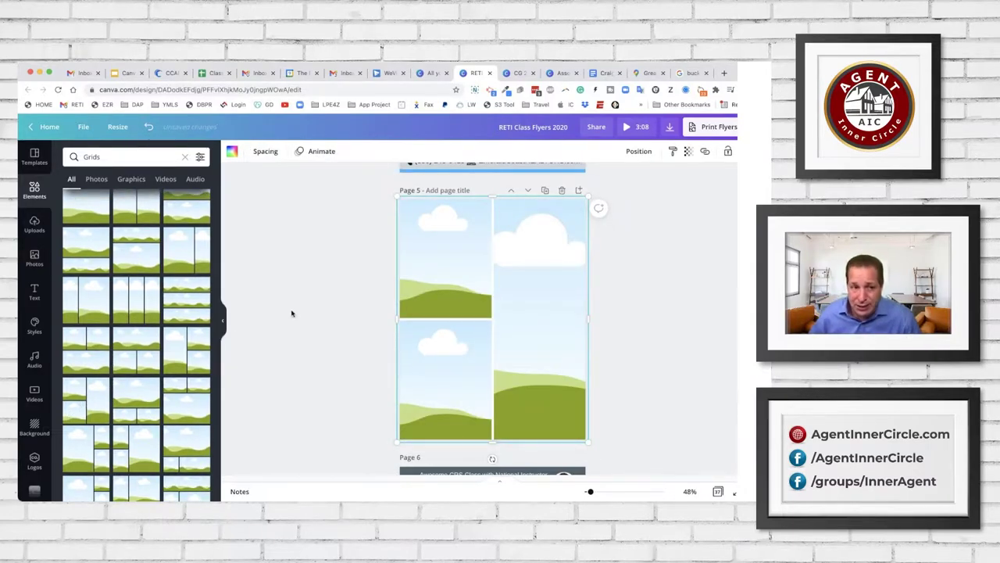
- Put the oranges photo in the top-left grid cell and the blocks photo in the tall right cell
click(294, 314)
click(34, 257)
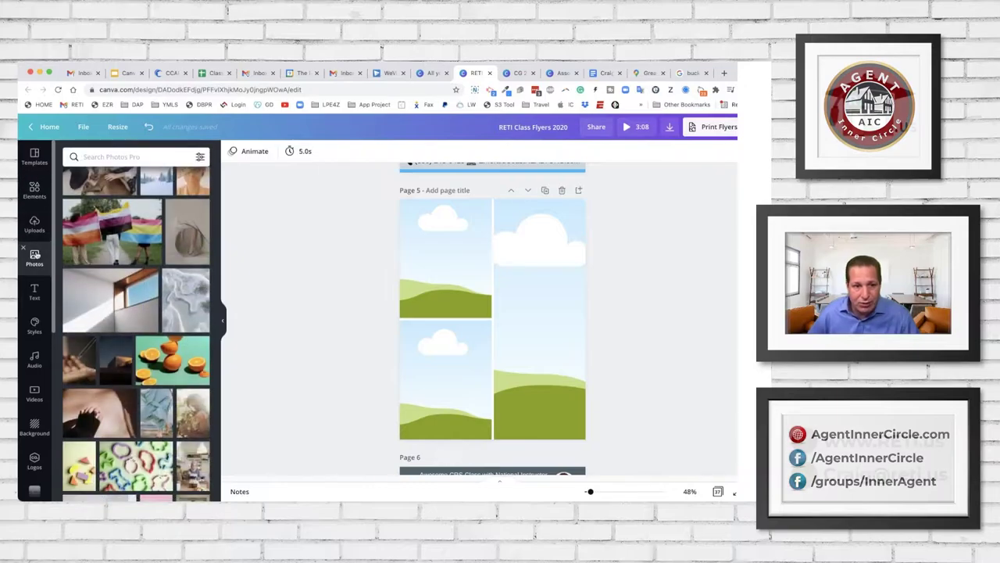
drag(179, 358, 419, 257)
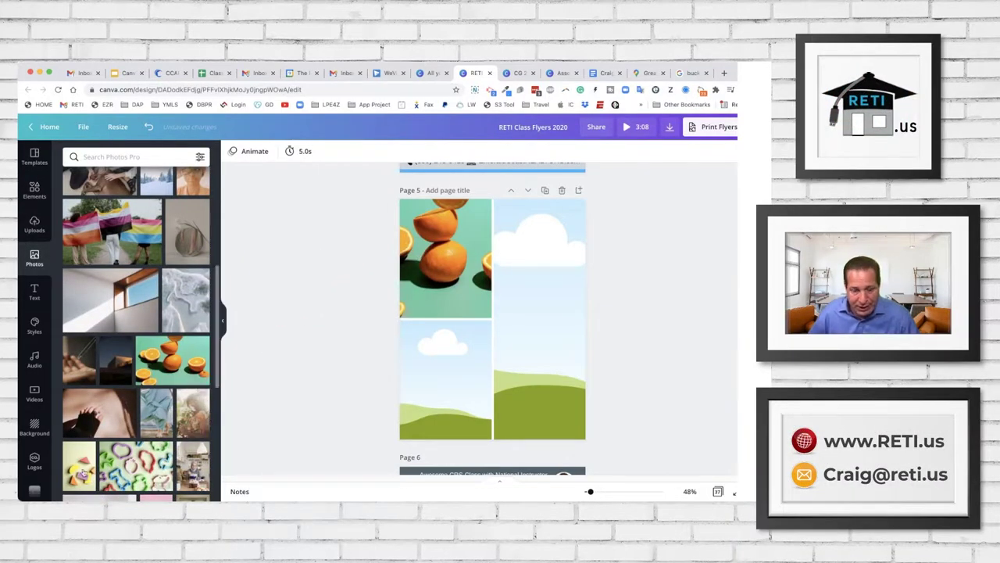
drag(79, 467, 446, 380)
drag(545, 406, 511, 404)
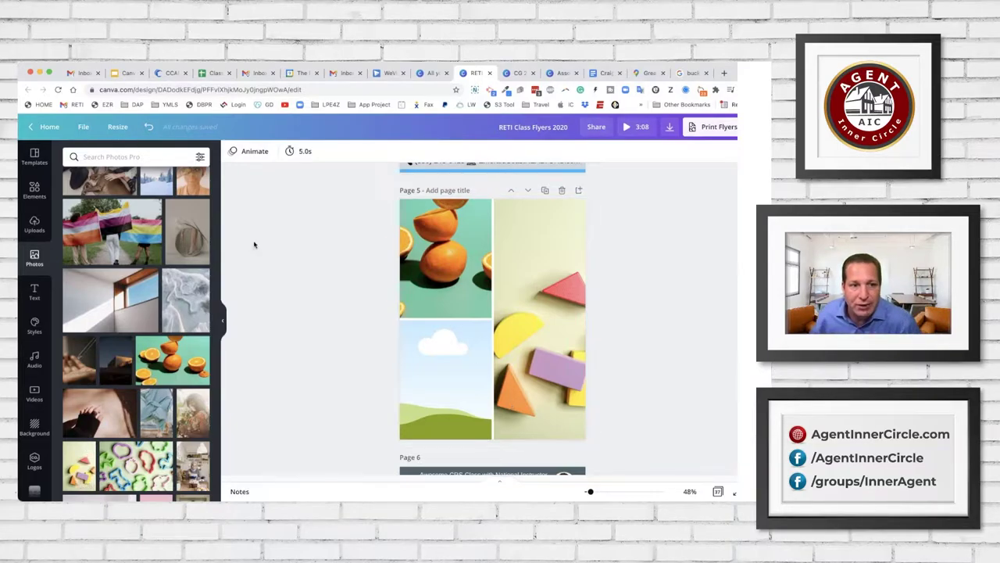
click(34, 191)
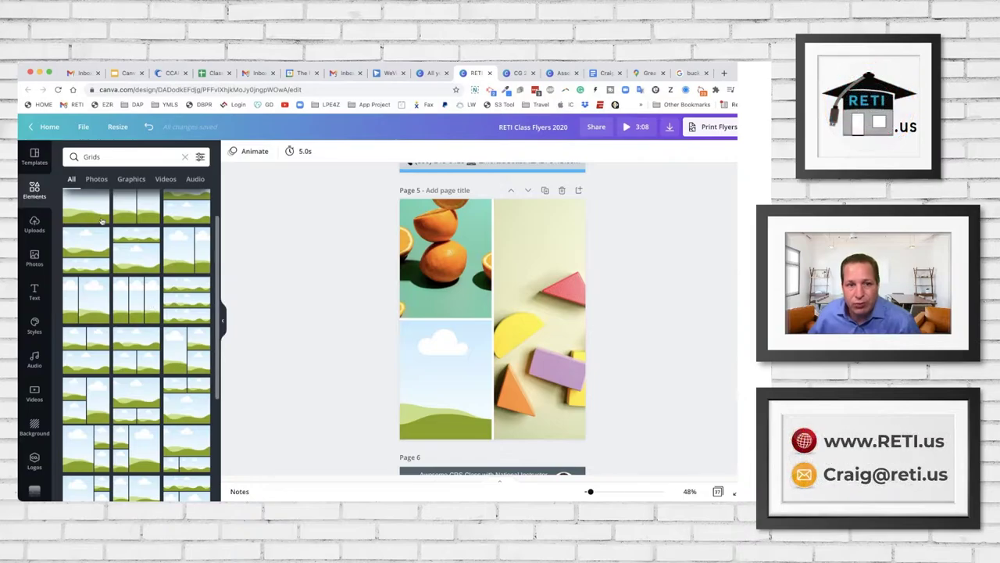
click(182, 157)
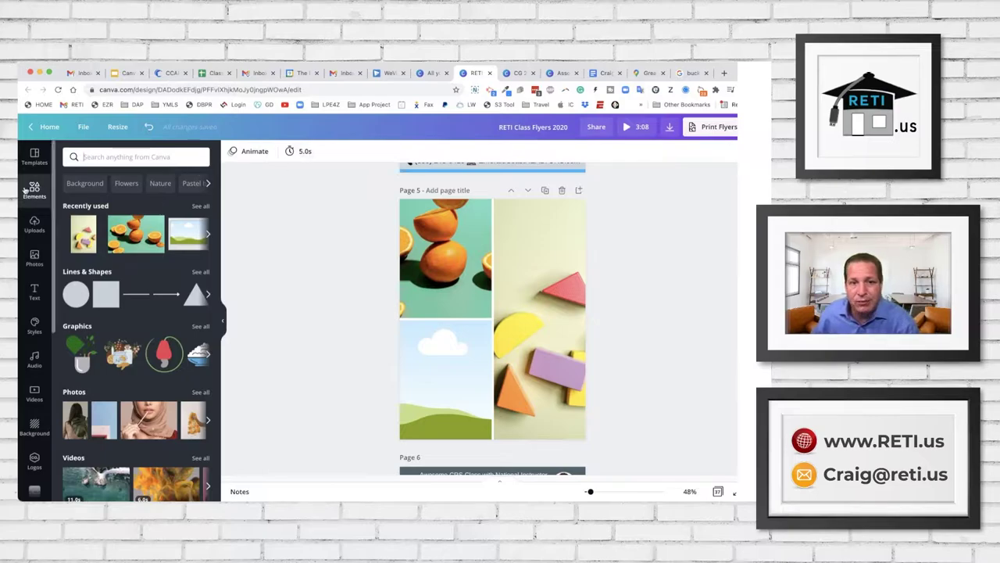
- Add a small FEELIN' CUTE title at the right photo's top and make FEELIN' dark
click(35, 291)
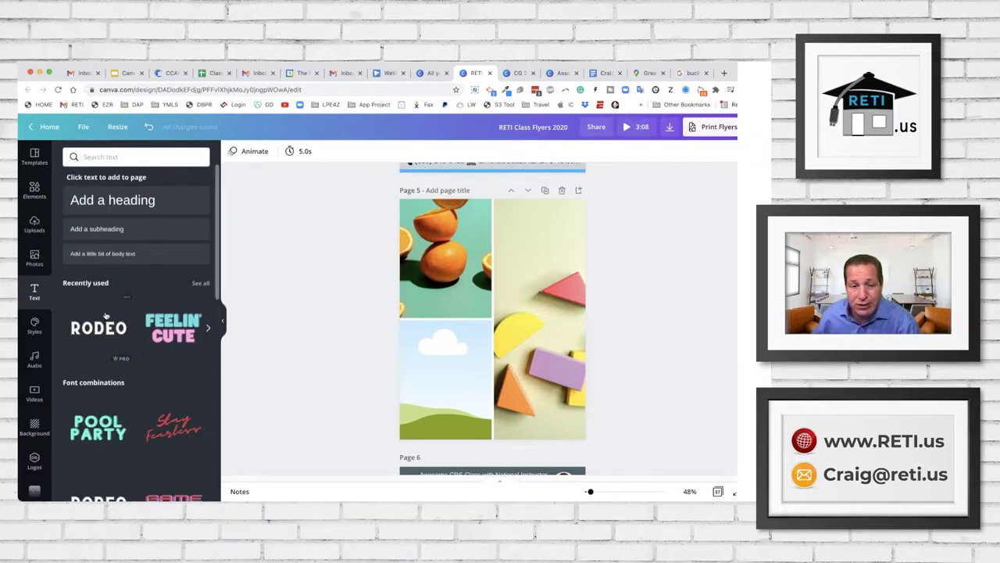
click(172, 328)
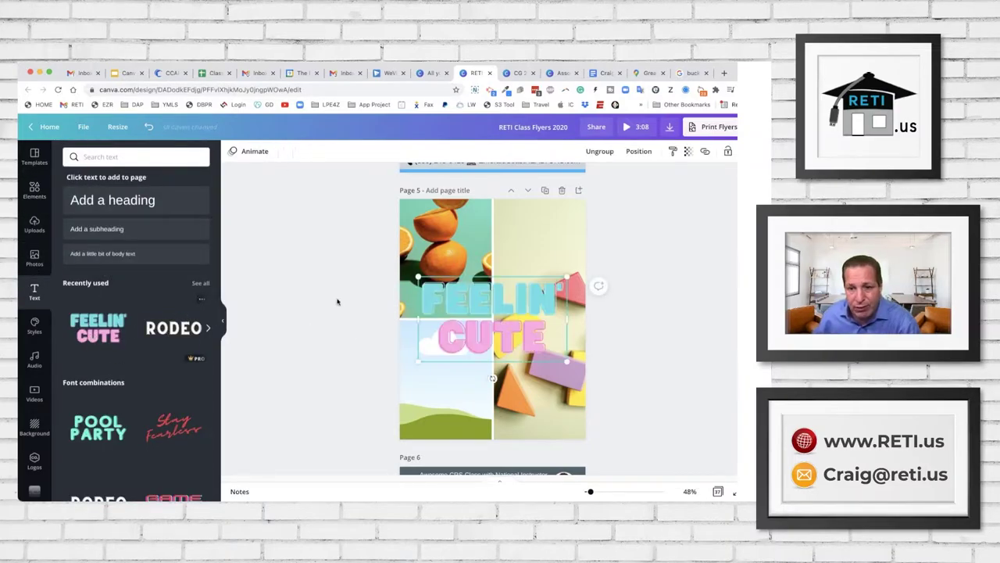
drag(568, 361, 536, 227)
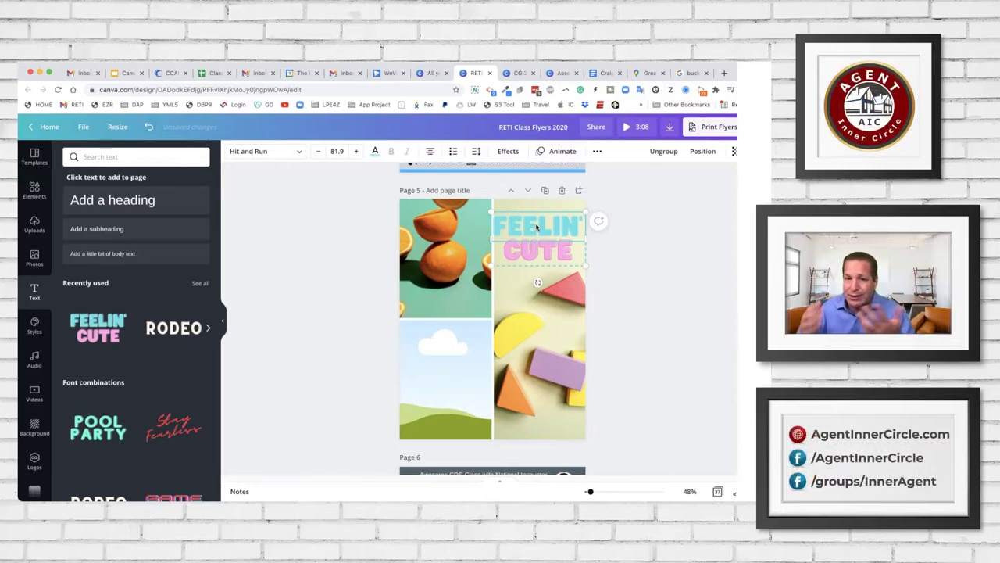
click(375, 153)
click(173, 200)
click(629, 281)
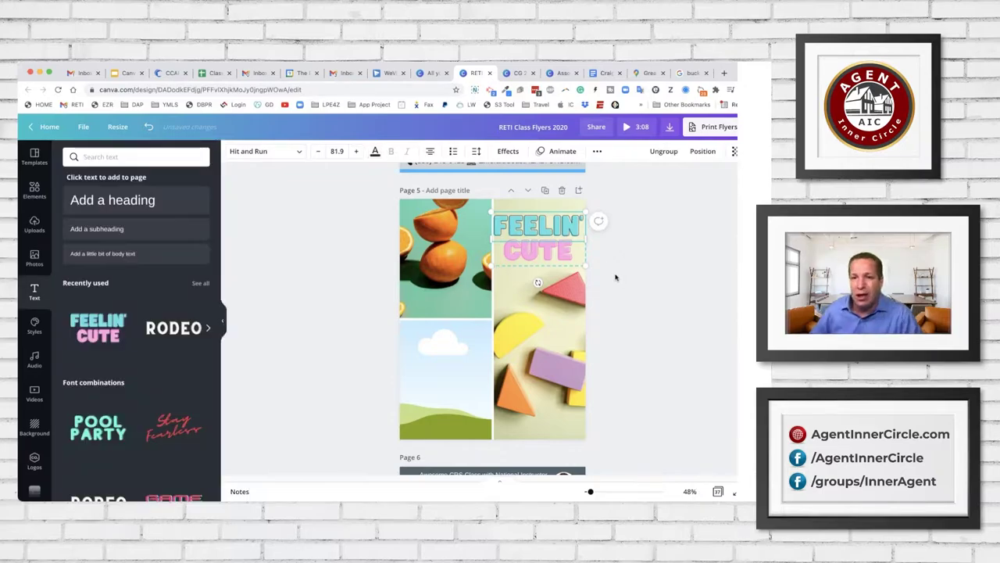
click(617, 265)
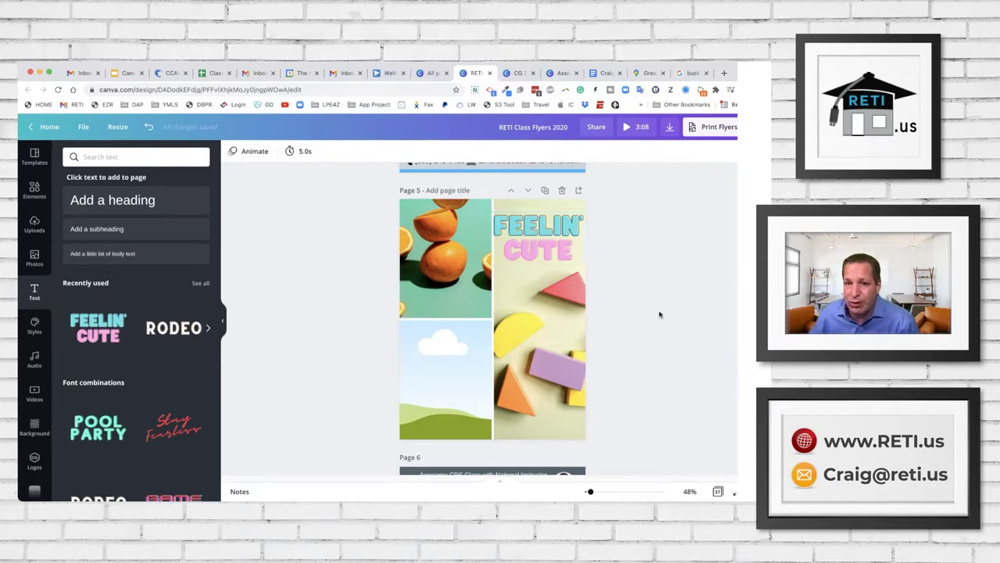
- Detach the woman's photo from its page 3 collage frame and delete it
scroll(659, 314, up, 5)
scroll(660, 314, up, 3)
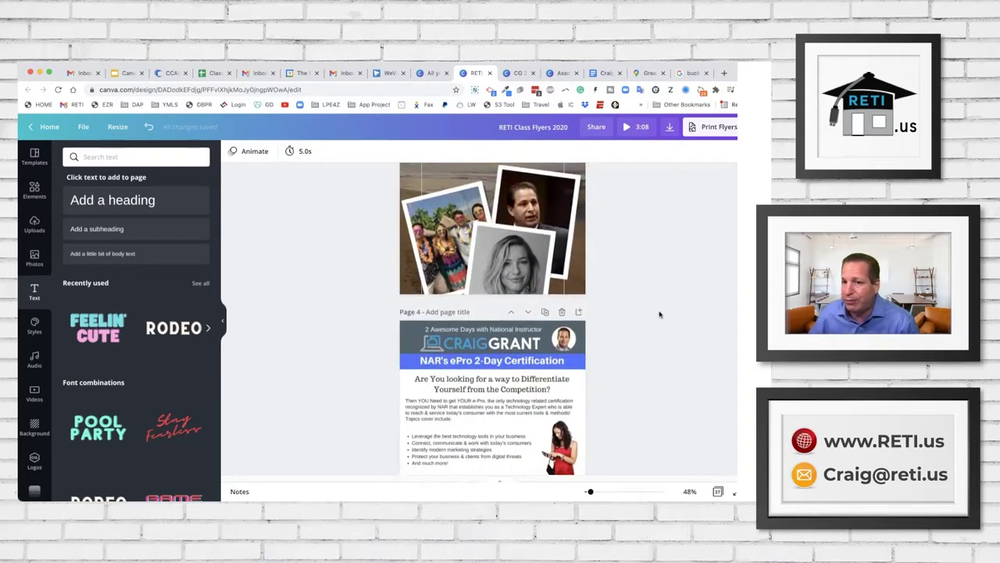
click(516, 266)
right_click(516, 266)
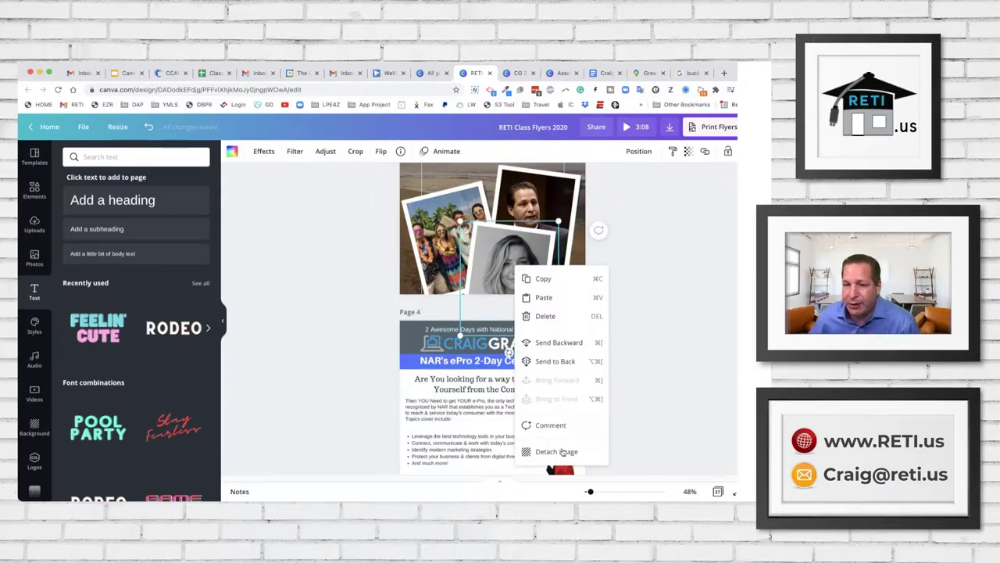
click(557, 451)
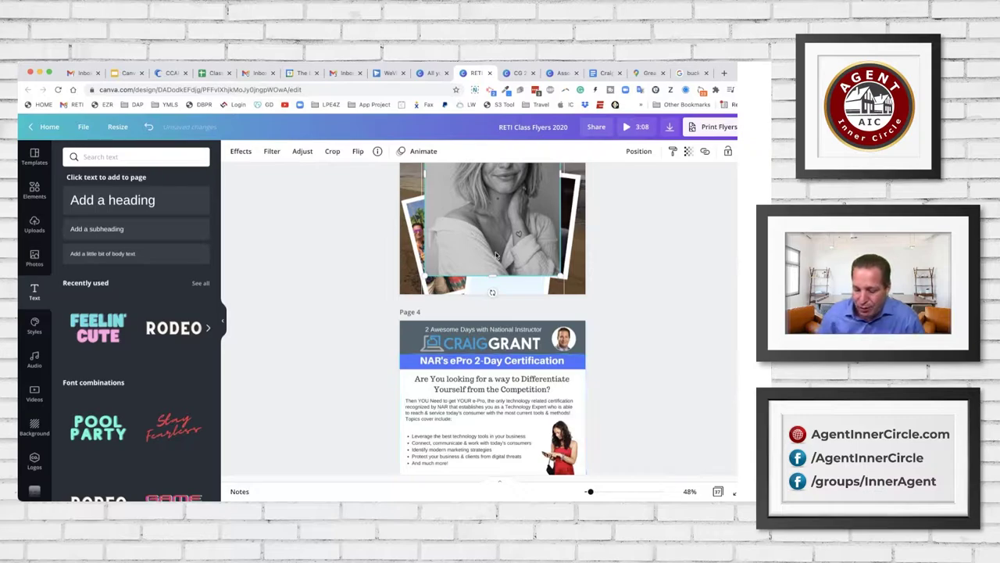
key(Delete)
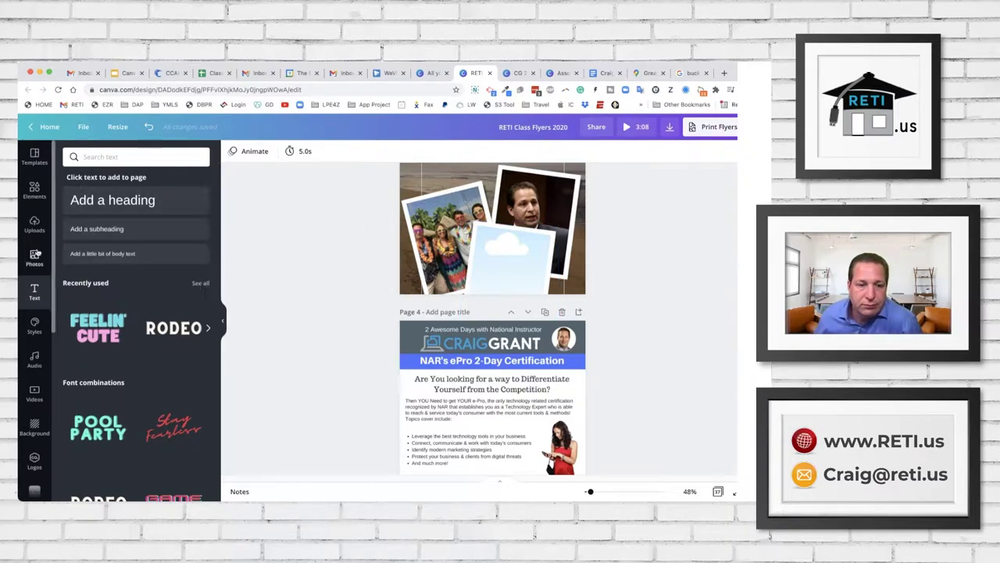
- Drop the striped flag photo from Photos into the empty frame
click(35, 256)
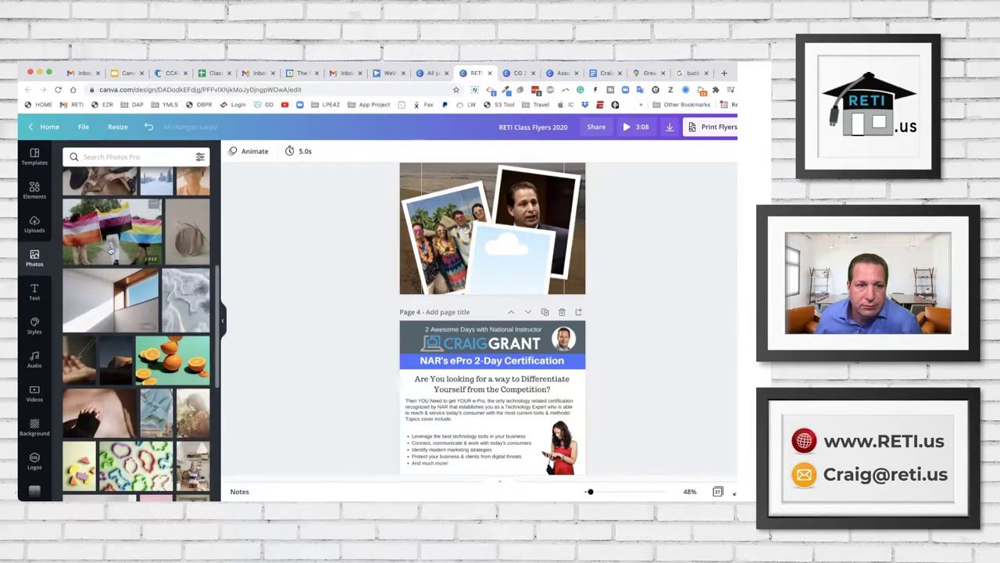
drag(112, 228, 508, 250)
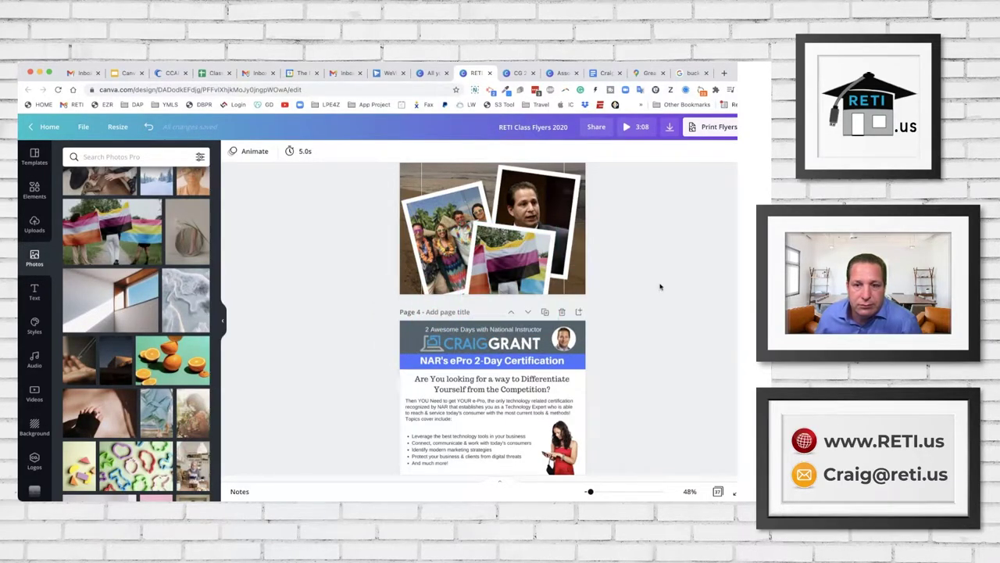
scroll(661, 287, up, 3)
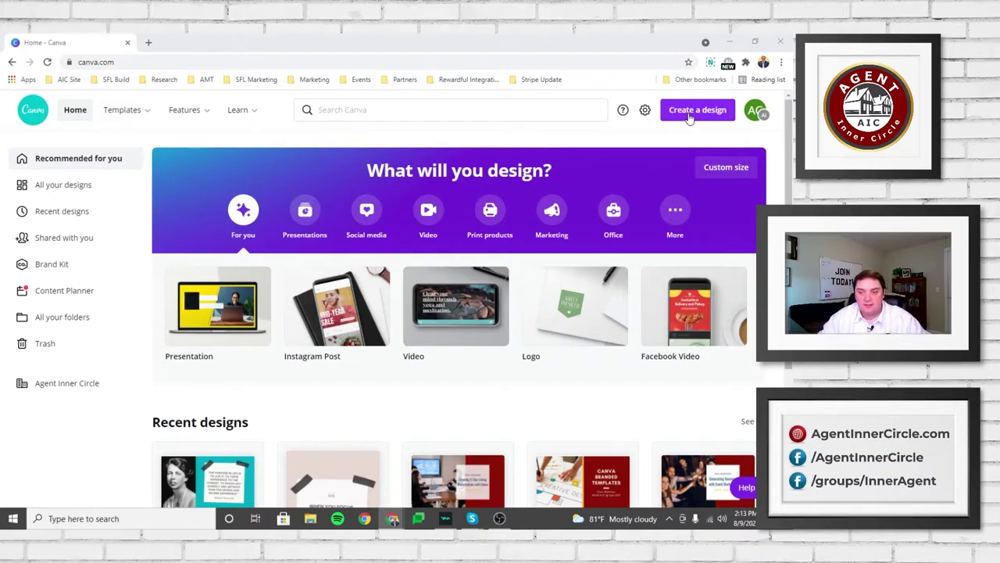
- Create a new blank Instagram Post design from the Canva home page
click(691, 114)
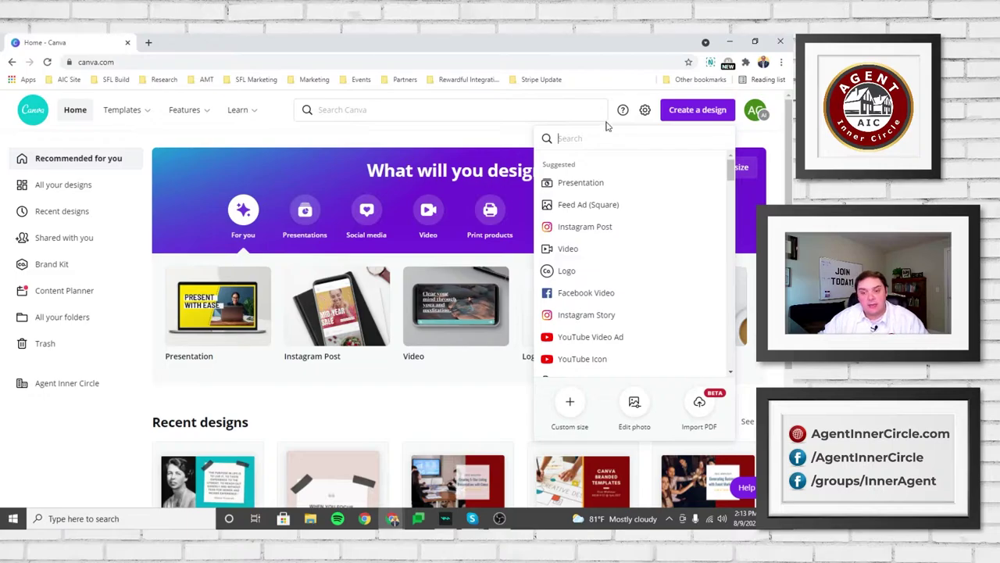
click(572, 227)
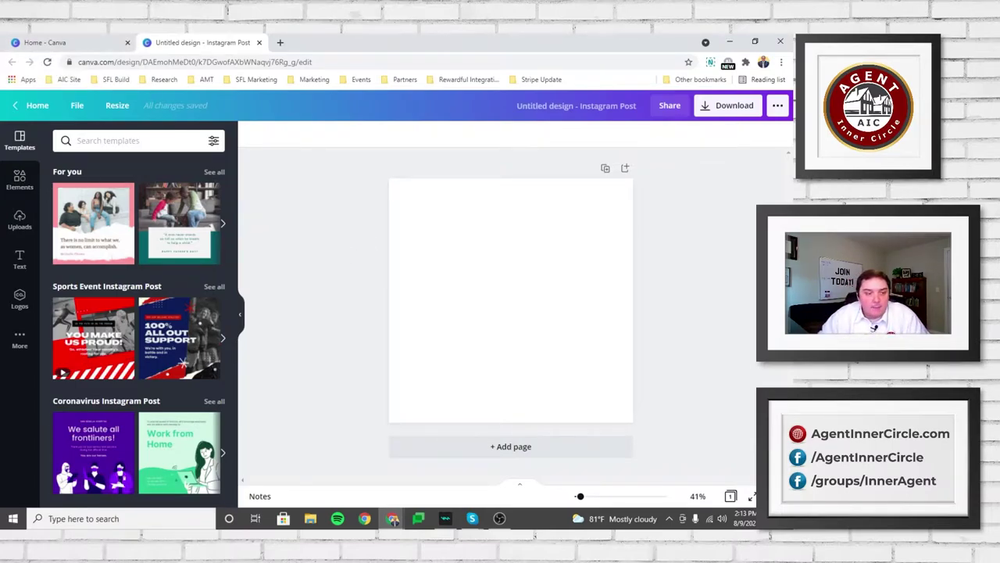
- Add the teal-to-purple gradient square from Elements' Recently used and move it
click(28, 180)
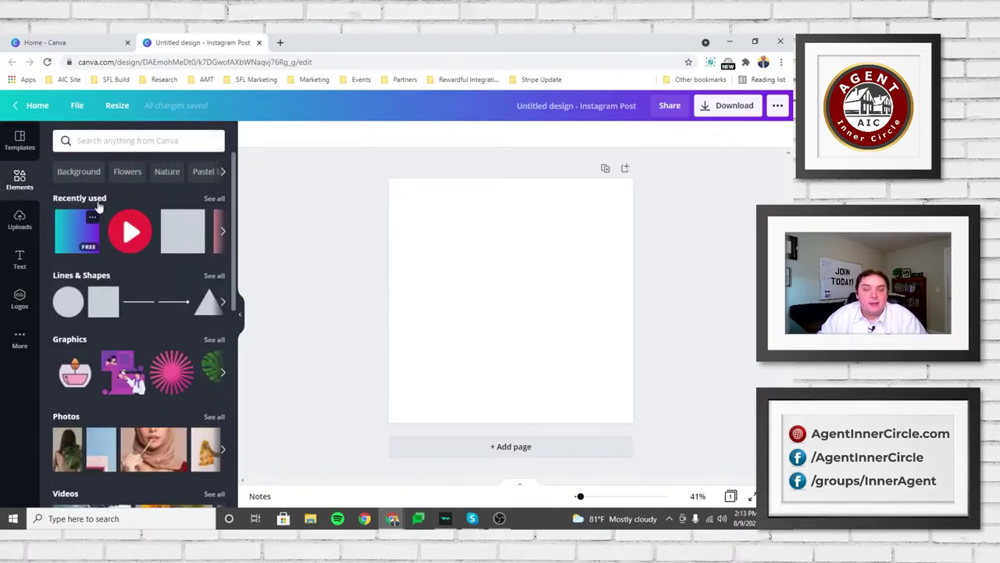
click(86, 225)
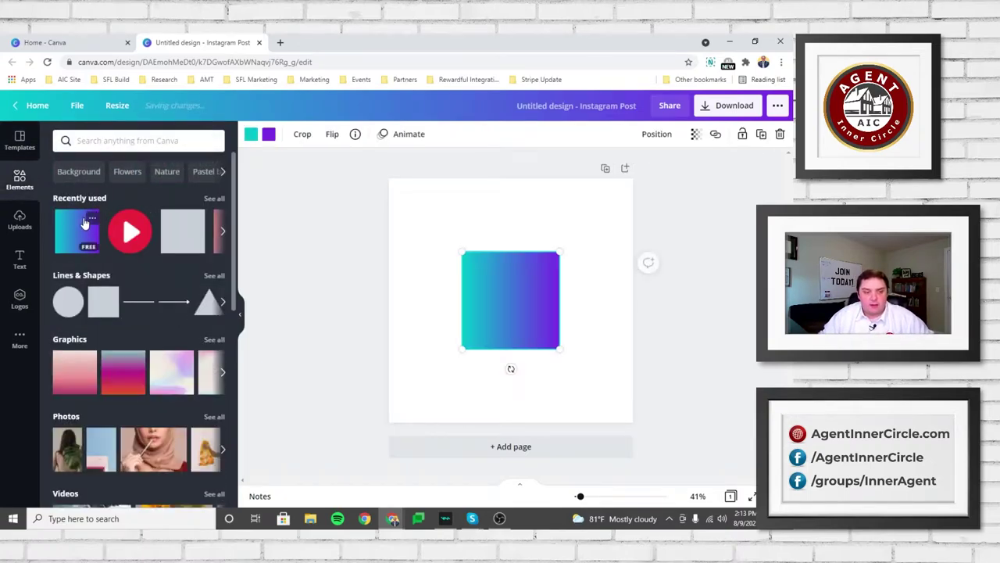
click(334, 285)
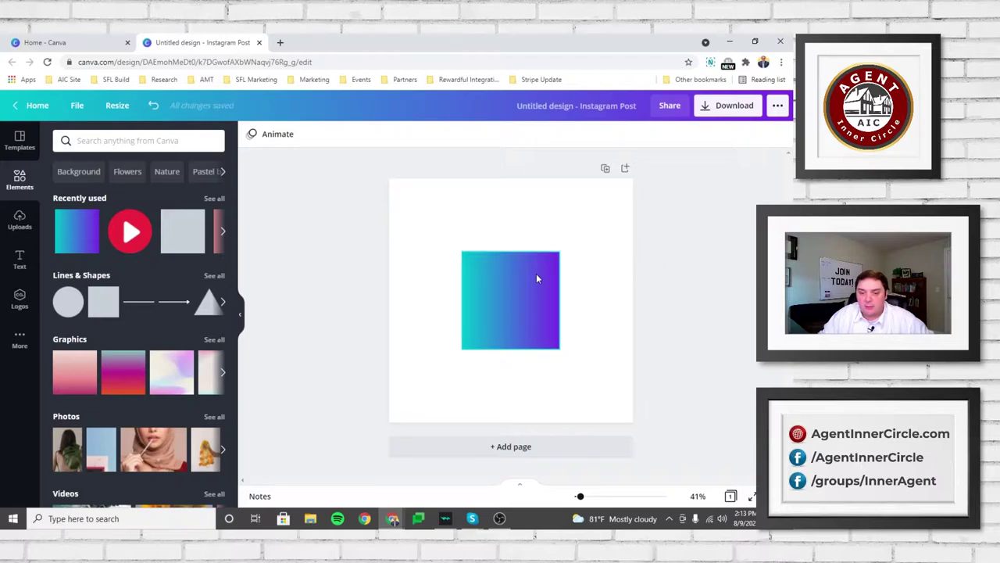
click(509, 302)
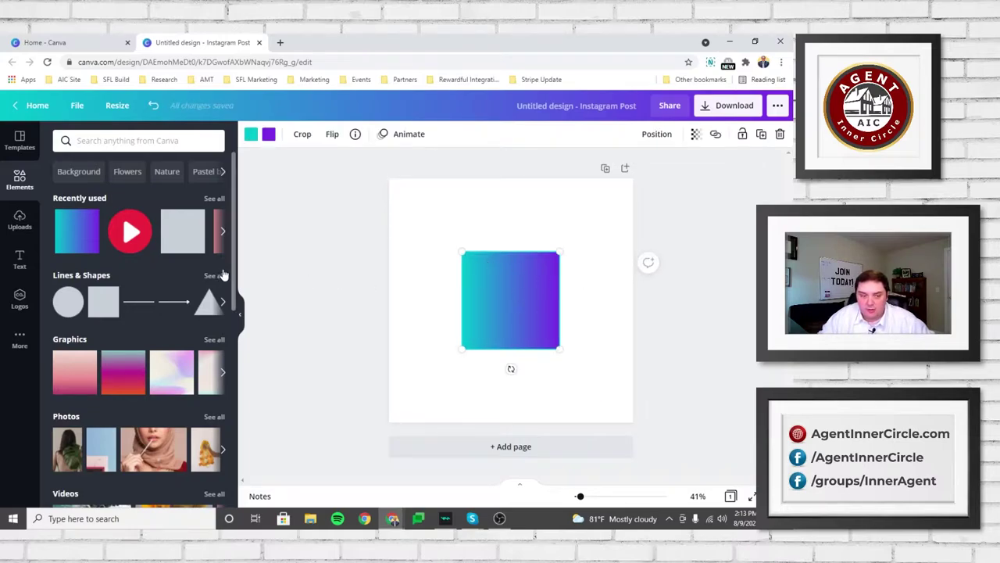
click(348, 281)
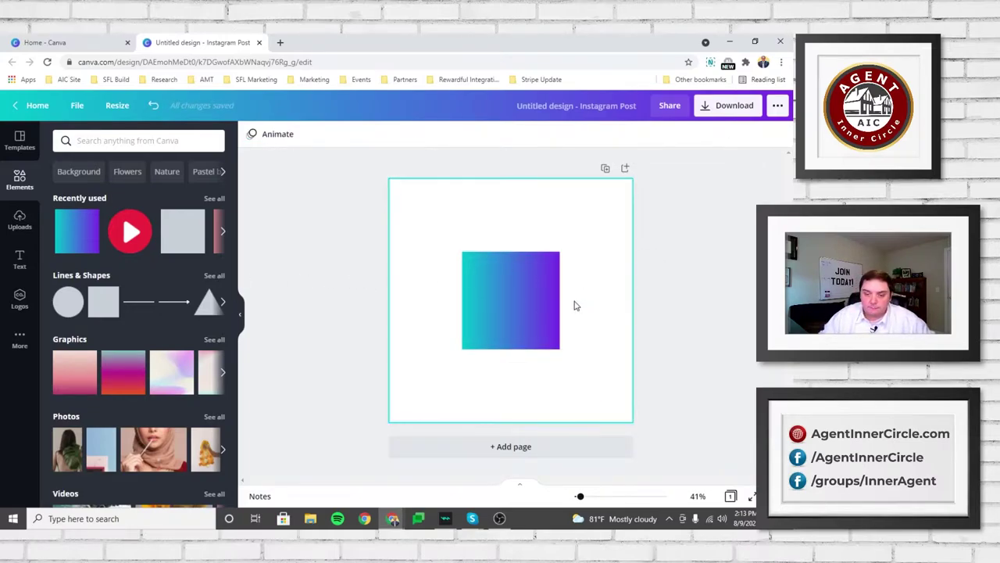
click(530, 296)
drag(531, 297, 508, 315)
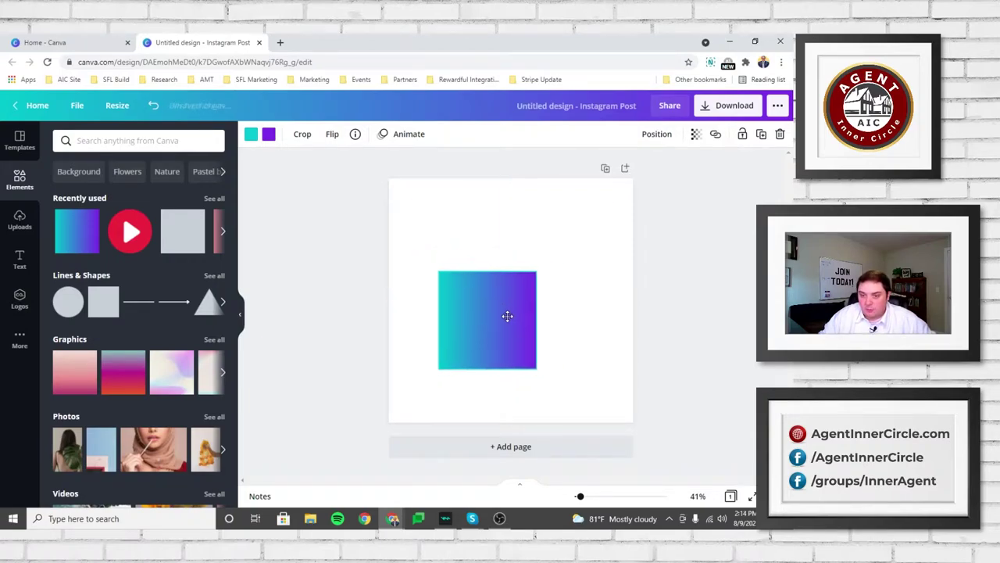
- Try the middle, center, top and left page alignments, then drag the square back mid-page
click(655, 138)
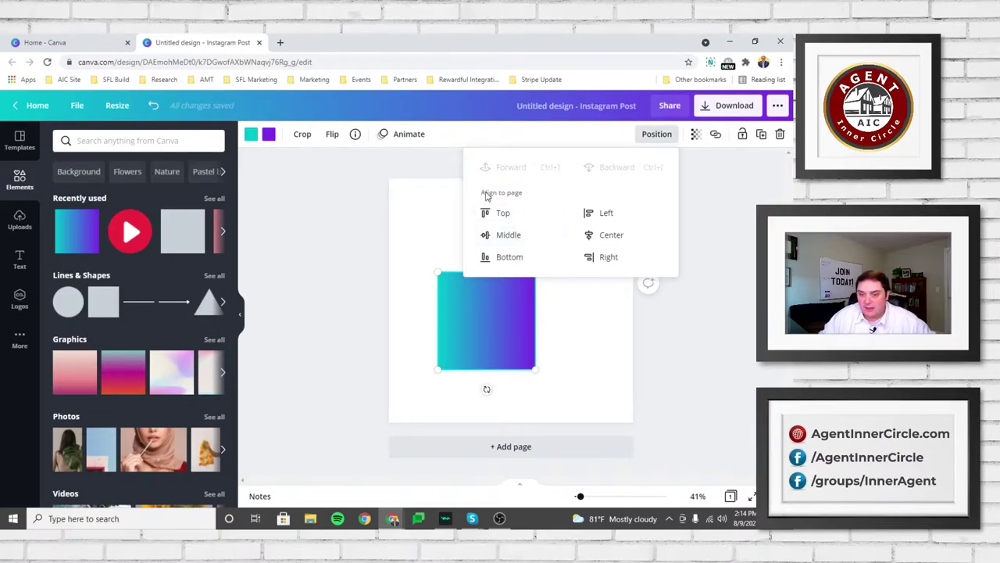
click(514, 234)
click(604, 244)
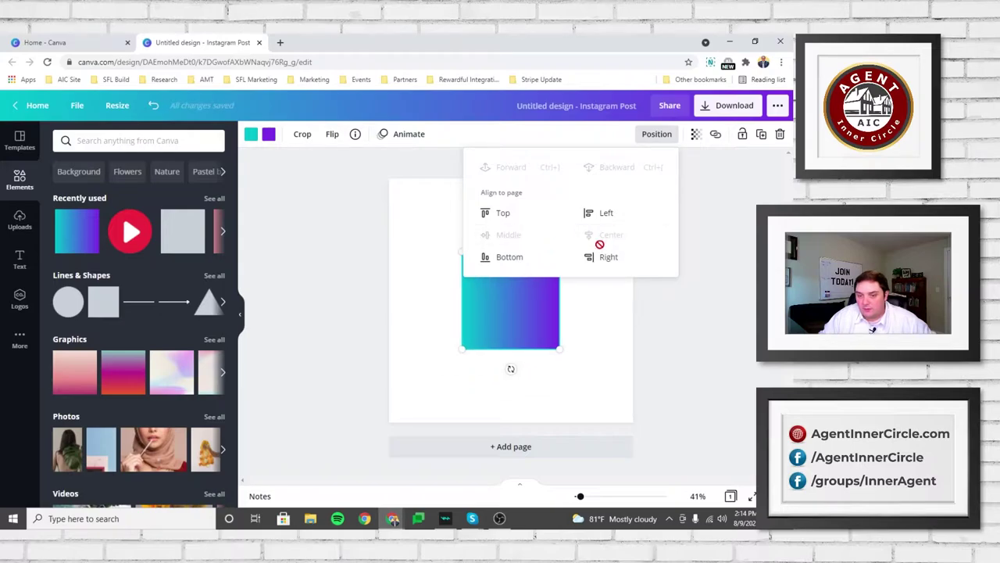
click(504, 212)
click(604, 213)
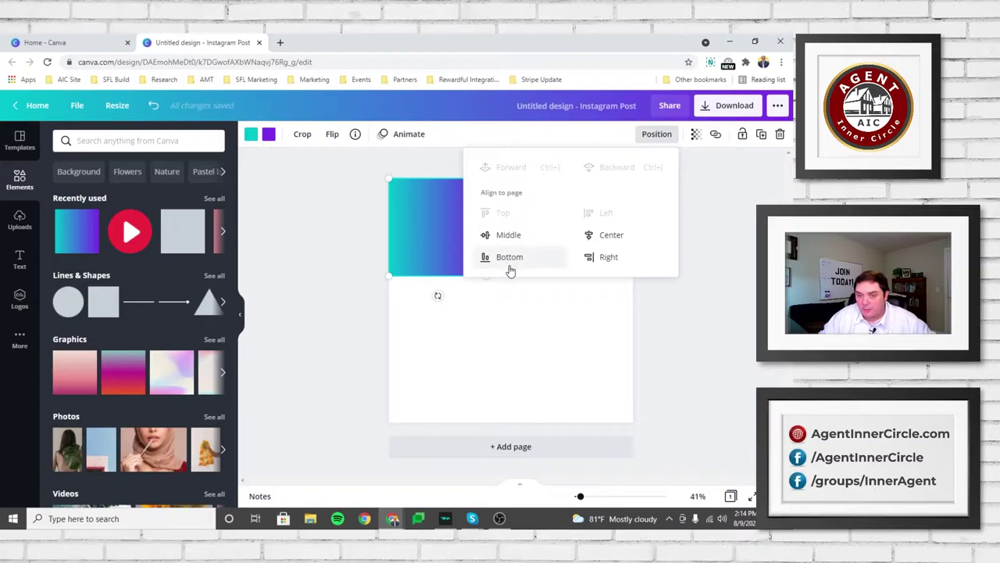
click(522, 348)
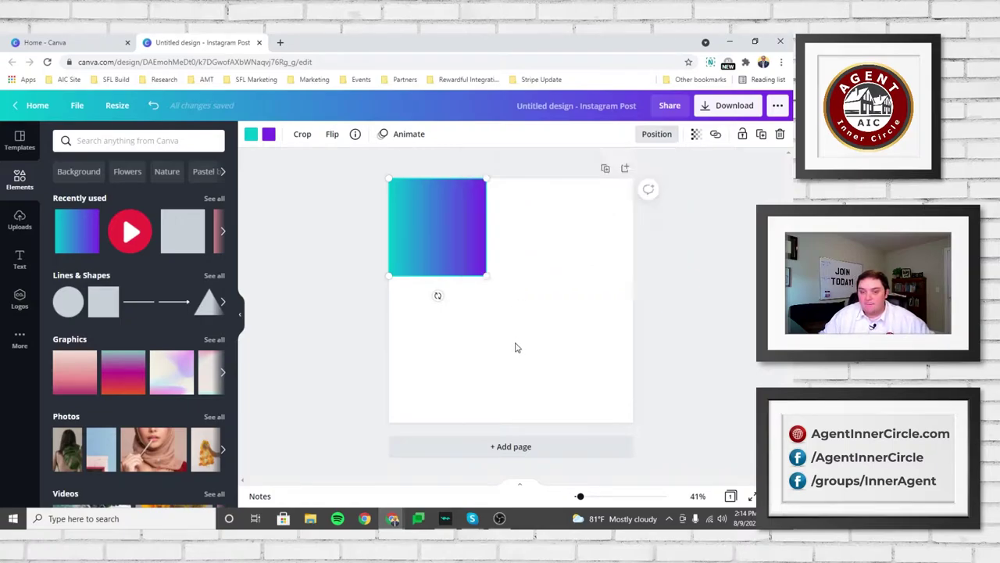
click(512, 342)
drag(461, 235, 517, 305)
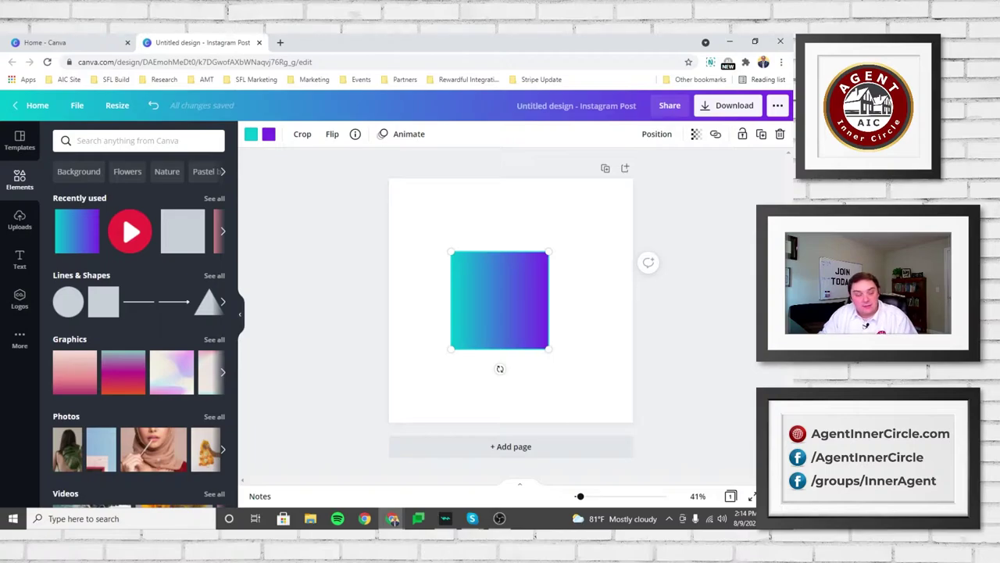
- Add the red play-button graphic and slide it over the square's right side
click(399, 304)
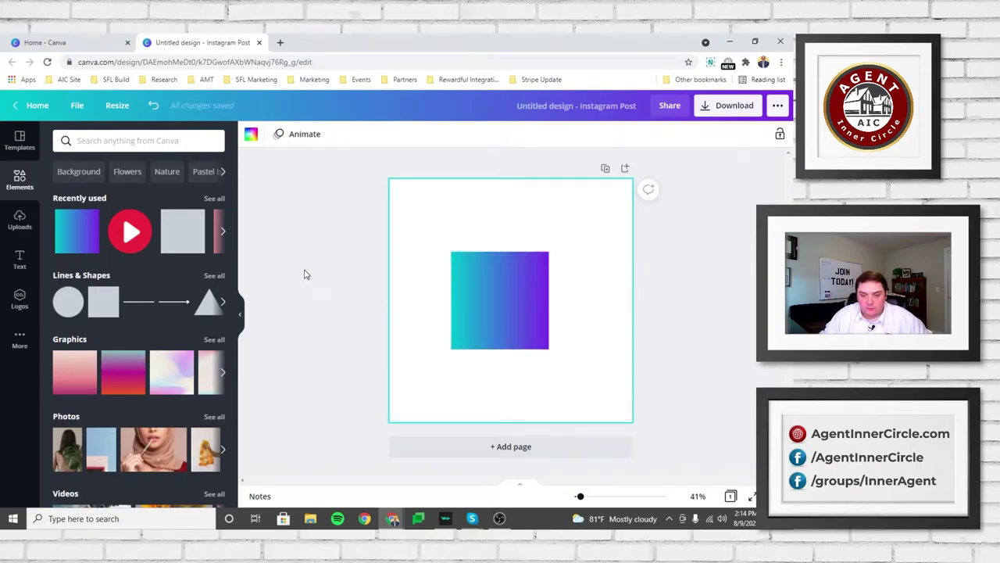
click(130, 230)
click(271, 283)
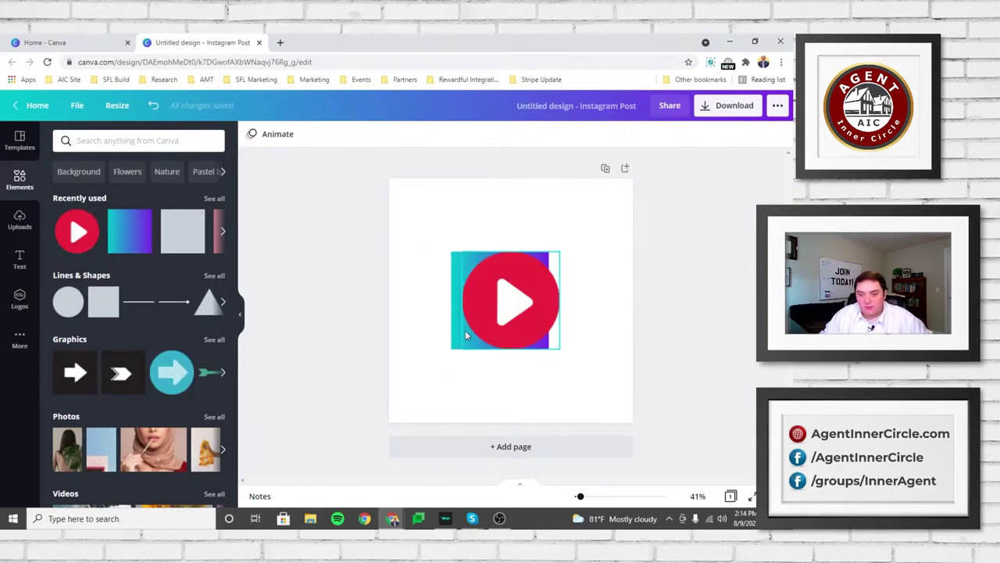
click(525, 293)
drag(525, 293, 559, 289)
click(635, 267)
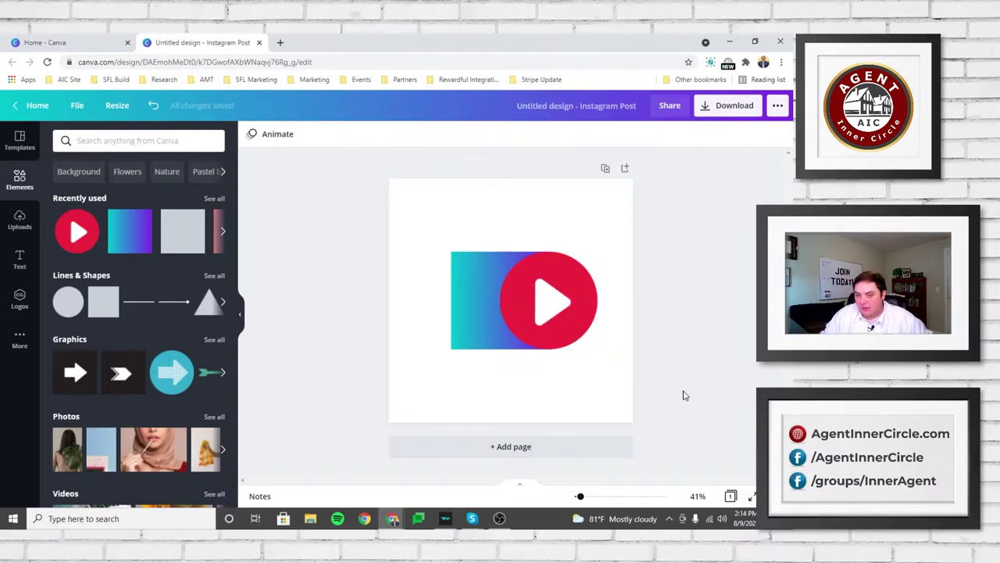
- Group the gradient rectangle and play button, then nudge the group right and down
click(485, 302)
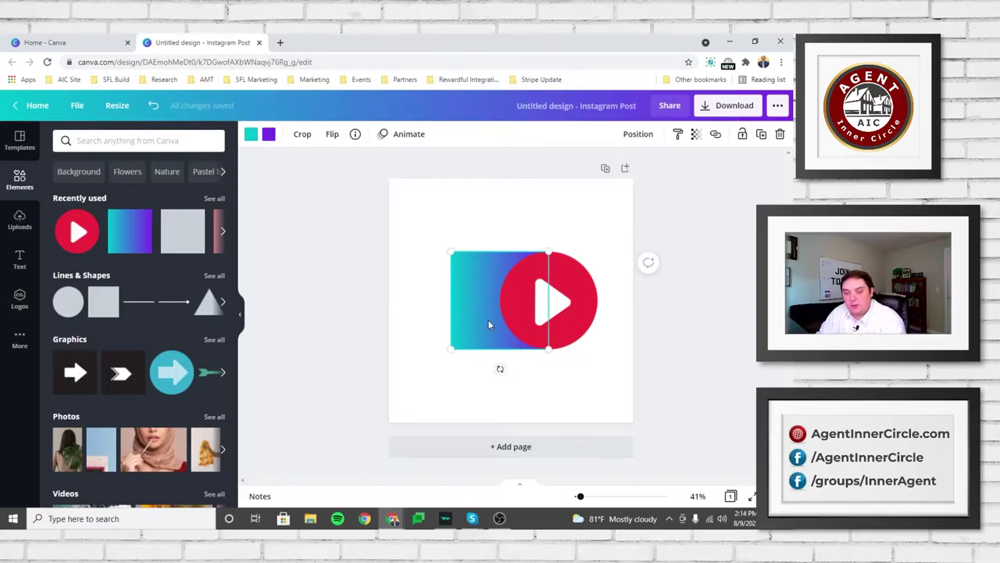
shift+click(562, 312)
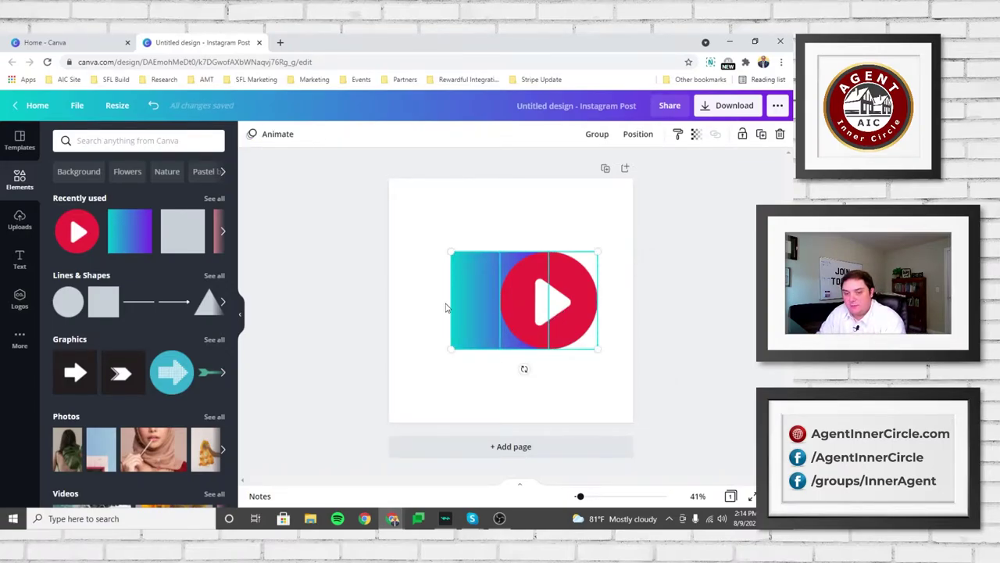
click(412, 322)
click(473, 304)
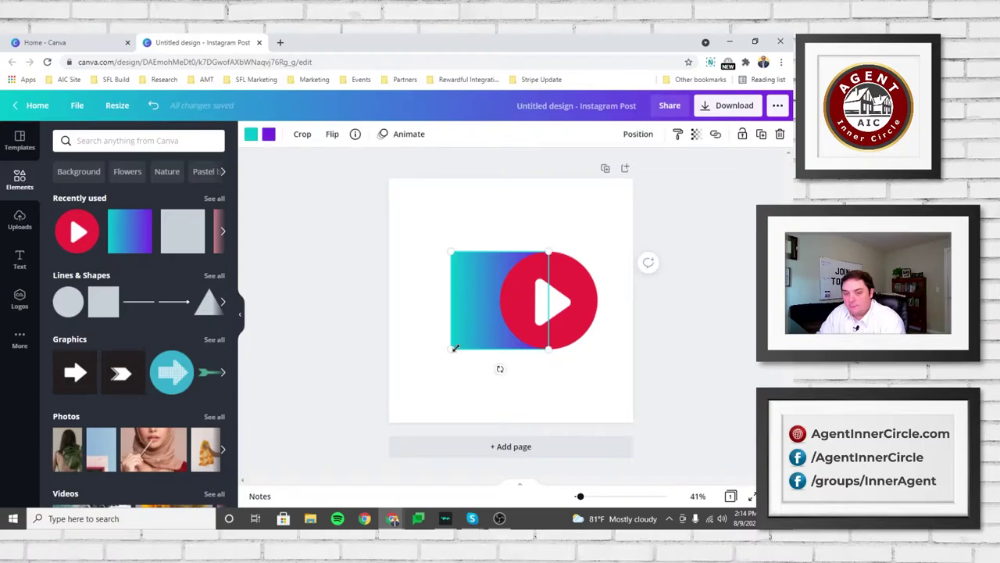
shift+click(574, 325)
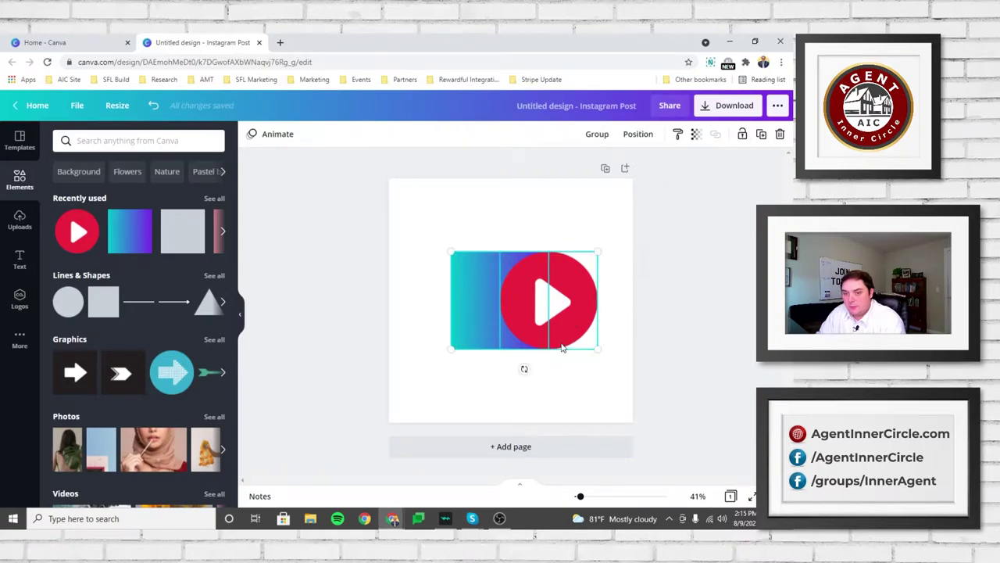
click(599, 141)
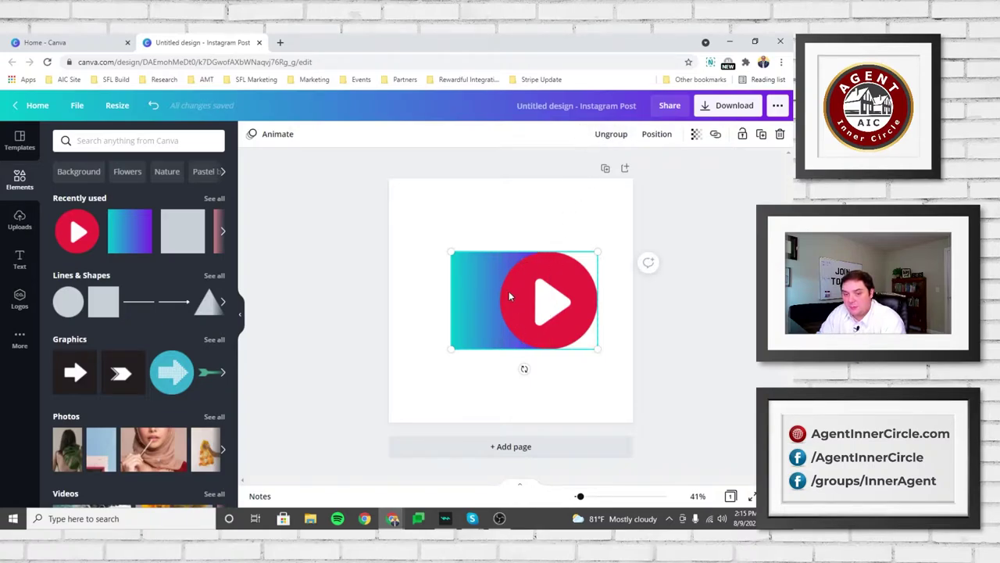
click(701, 199)
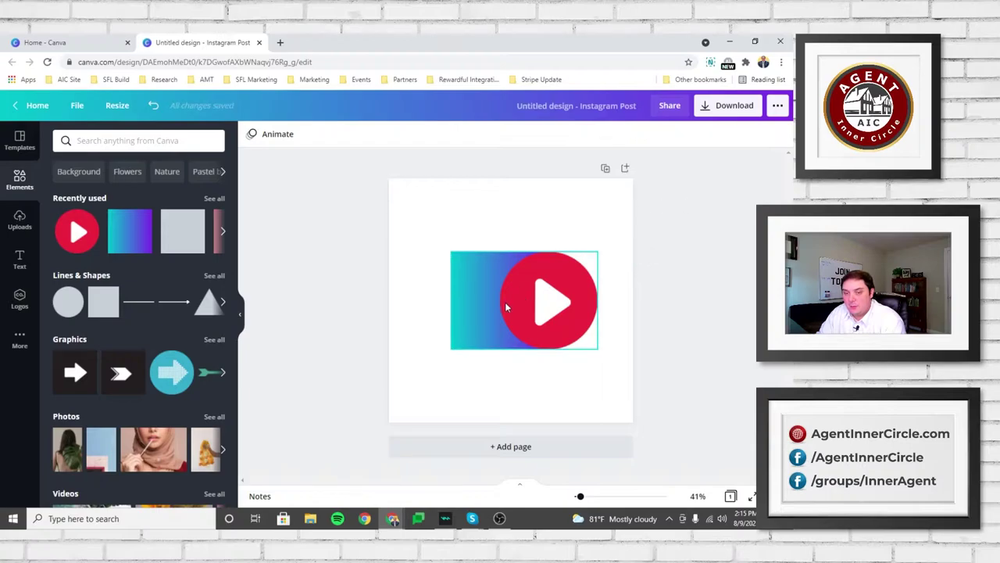
drag(518, 293, 540, 323)
click(734, 280)
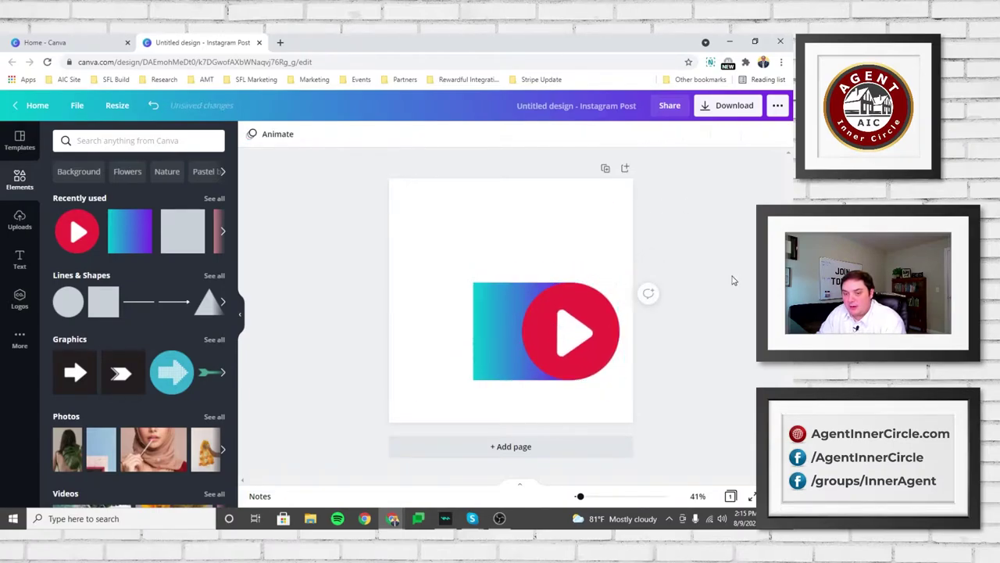
- Centre the group middle and center on the page, then move it slightly lower
click(537, 354)
click(656, 133)
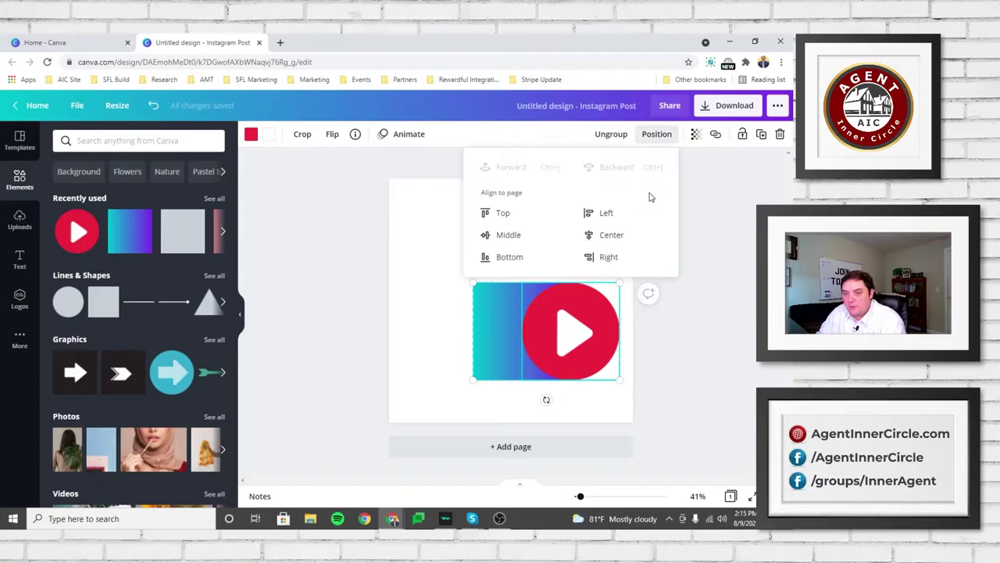
click(545, 238)
click(613, 233)
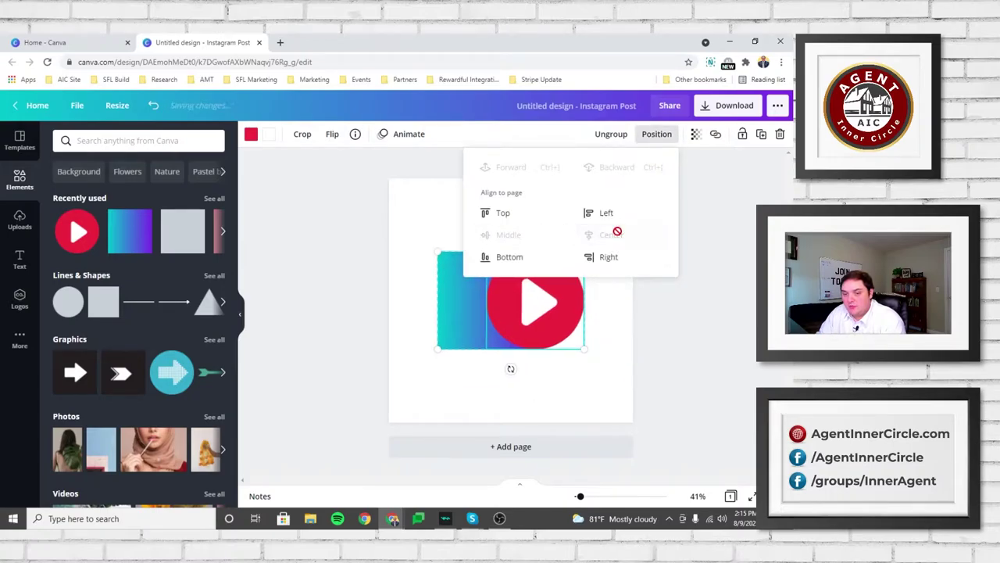
key(Escape)
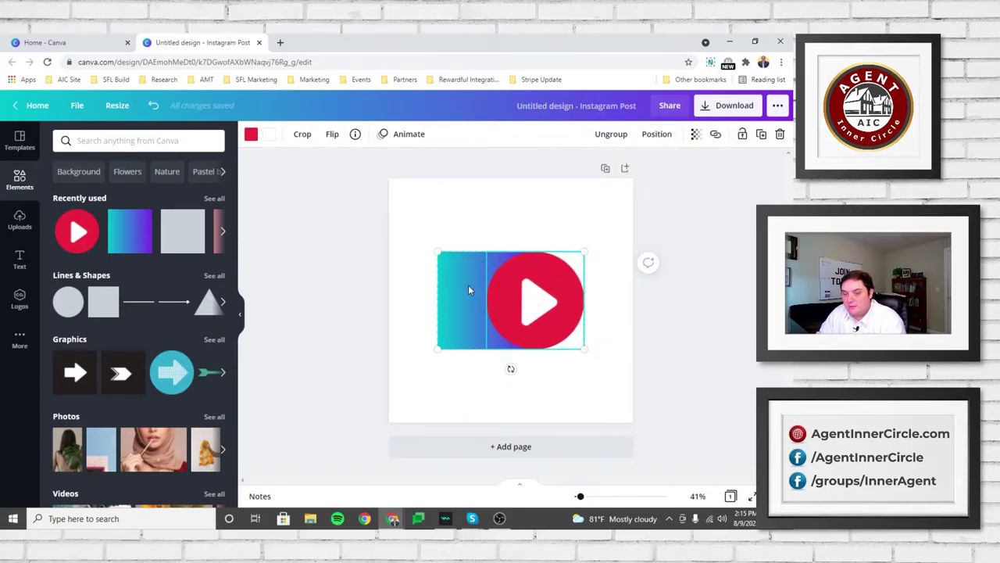
click(693, 233)
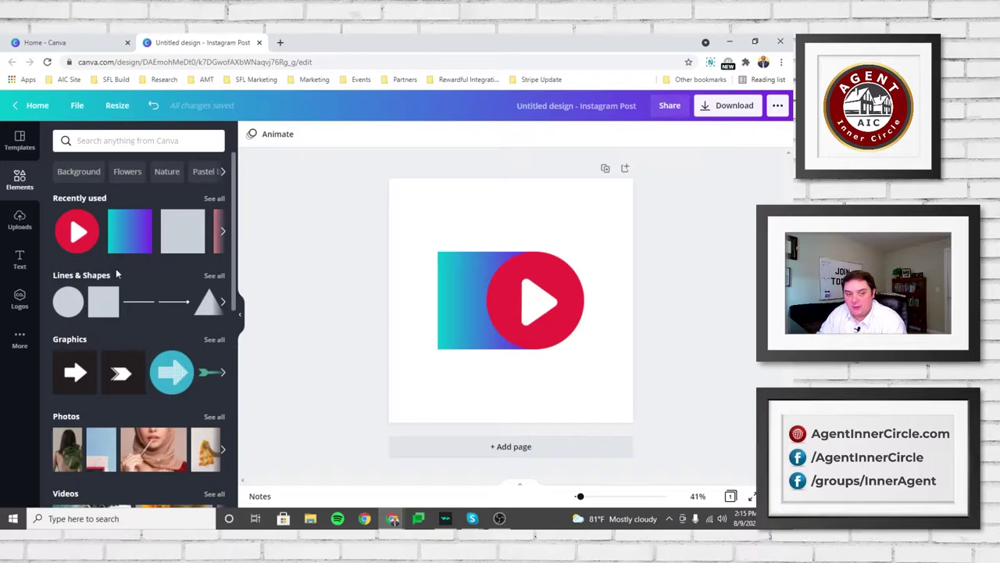
mouse_move(480, 338)
mouse_down()
mouse_move(500, 313)
mouse_move(454, 354)
mouse_move(467, 363)
mouse_move(509, 357)
mouse_move(524, 269)
mouse_move(476, 330)
mouse_move(493, 331)
mouse_up()
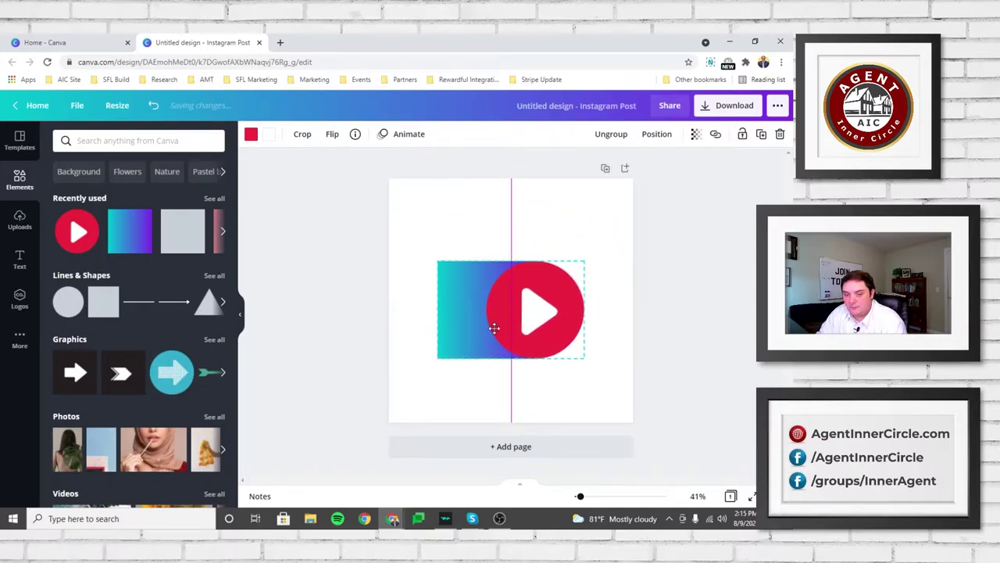
- Add a shrunken dark red square at upper right and move the play-button graphic lower left
click(103, 301)
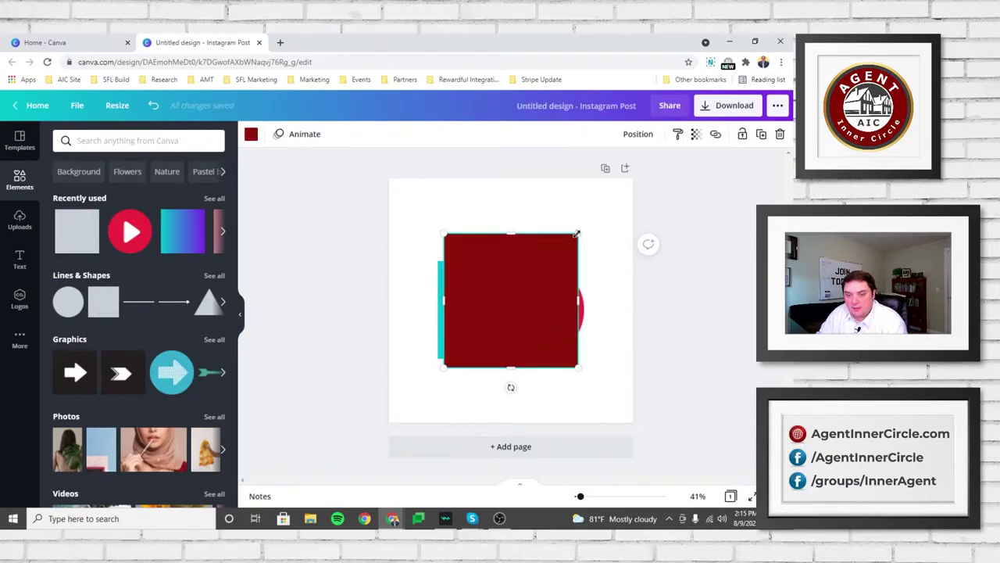
drag(576, 233, 503, 307)
drag(472, 347, 549, 227)
drag(471, 334, 444, 373)
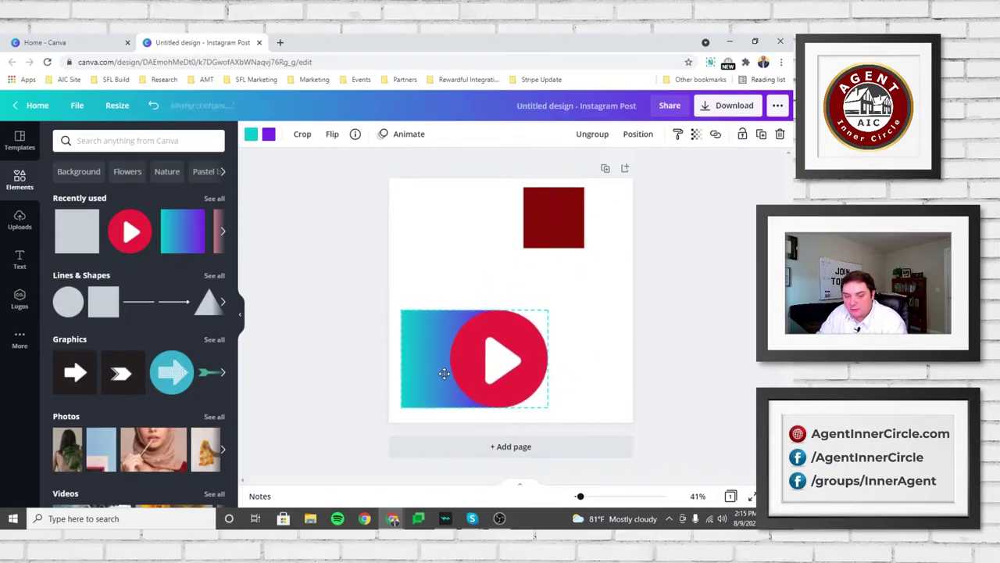
click(458, 281)
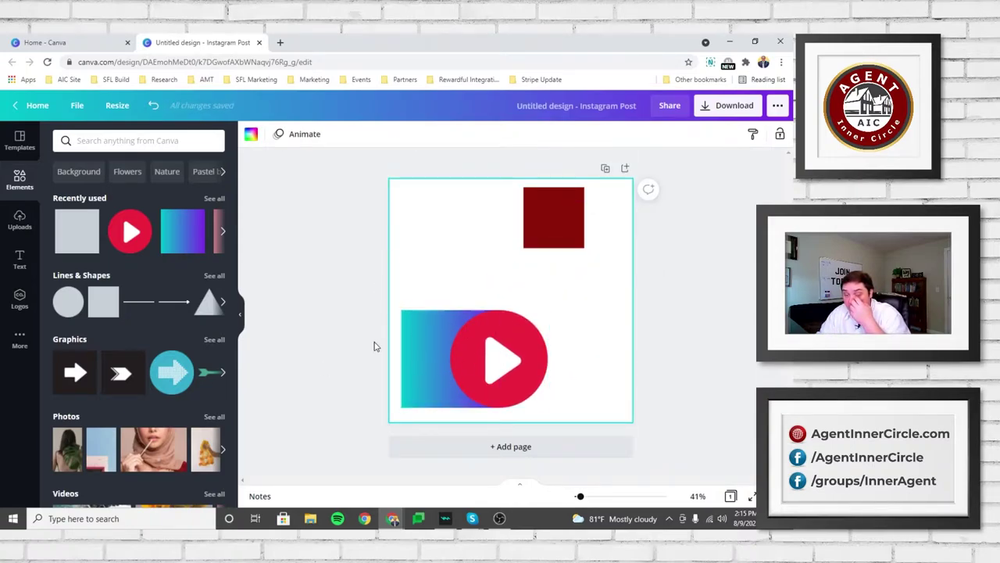
- Horizontally centre the play-button graphic and the red square on each other
click(554, 221)
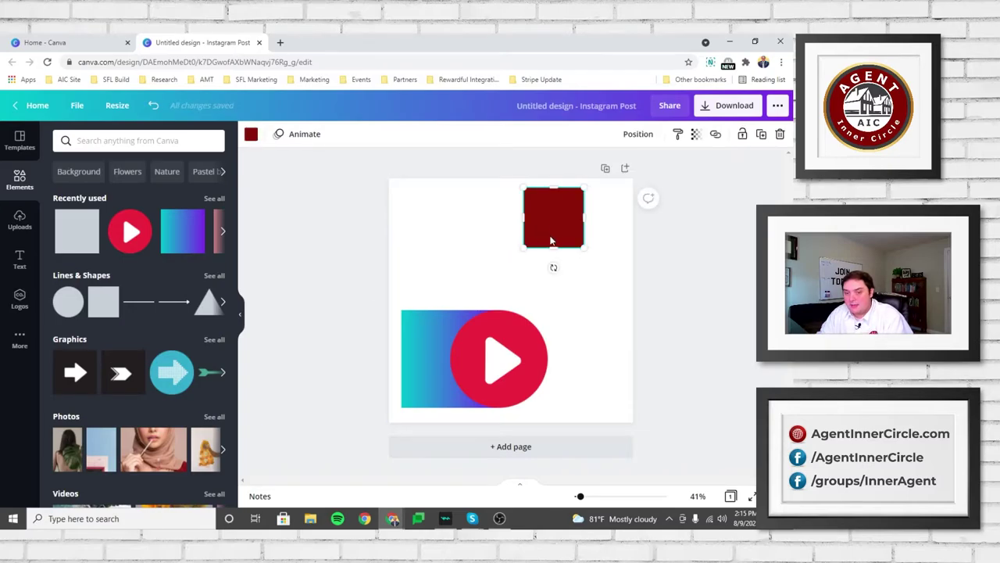
click(426, 337)
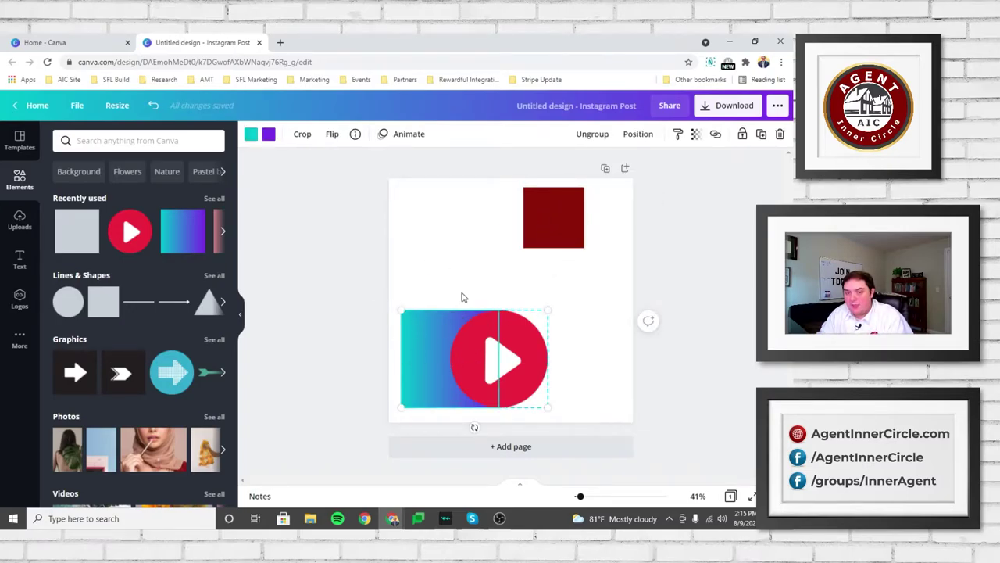
click(341, 328)
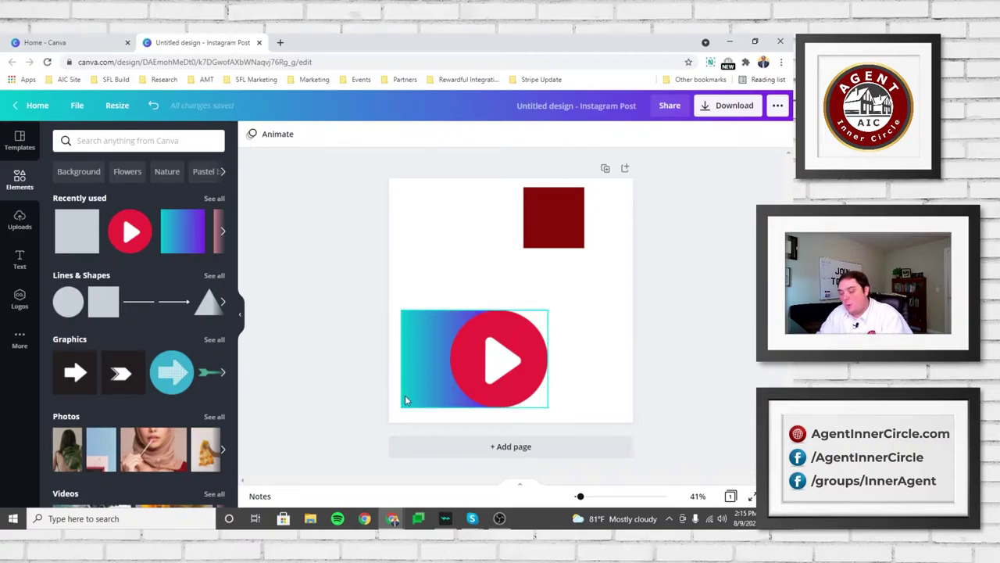
click(439, 372)
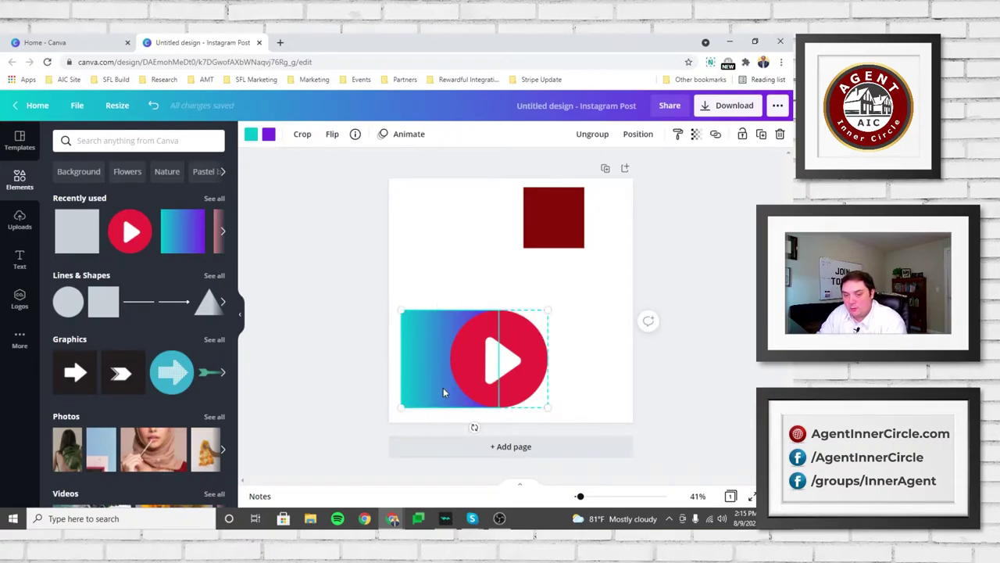
shift+click(557, 245)
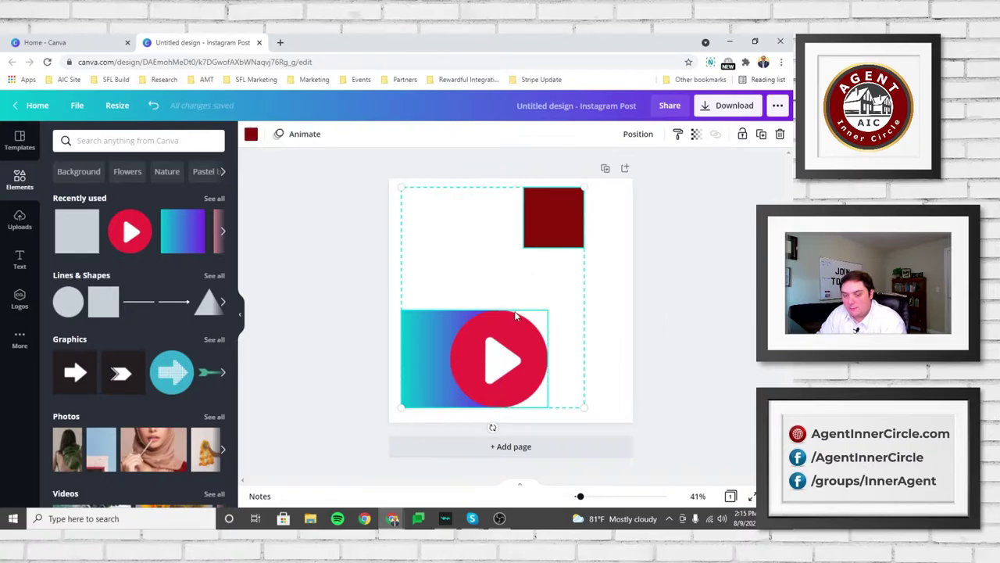
click(642, 137)
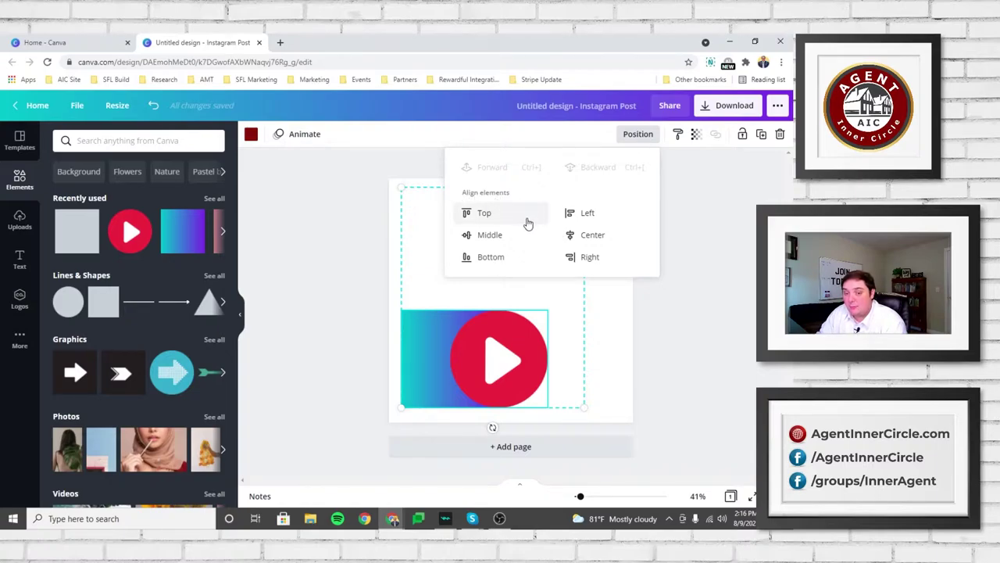
click(594, 239)
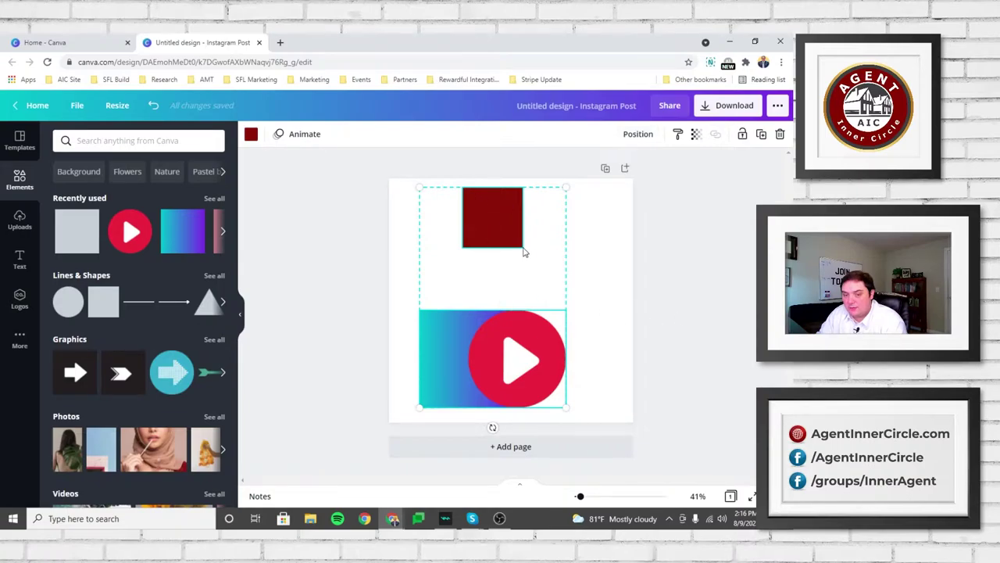
- Undo the earlier centring, then lock and later unlock the gradient play-button graphic
mouse_move(478, 526)
key(ctrl+z)
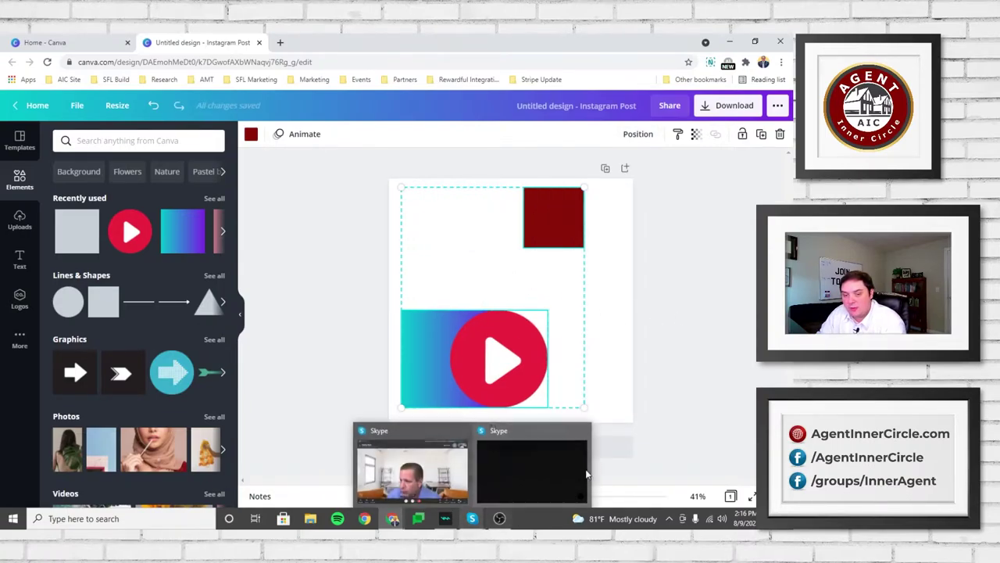
click(677, 336)
click(408, 378)
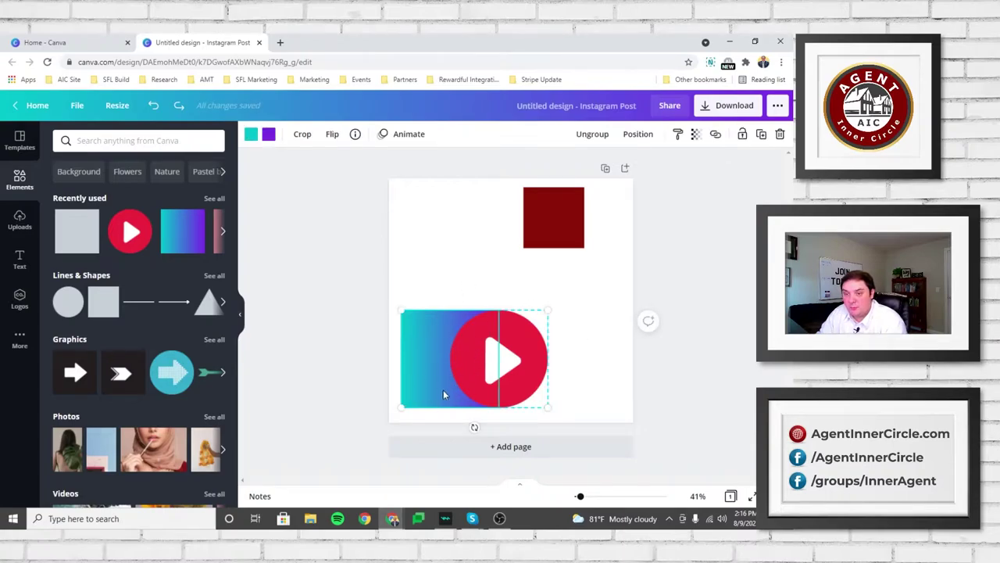
click(743, 133)
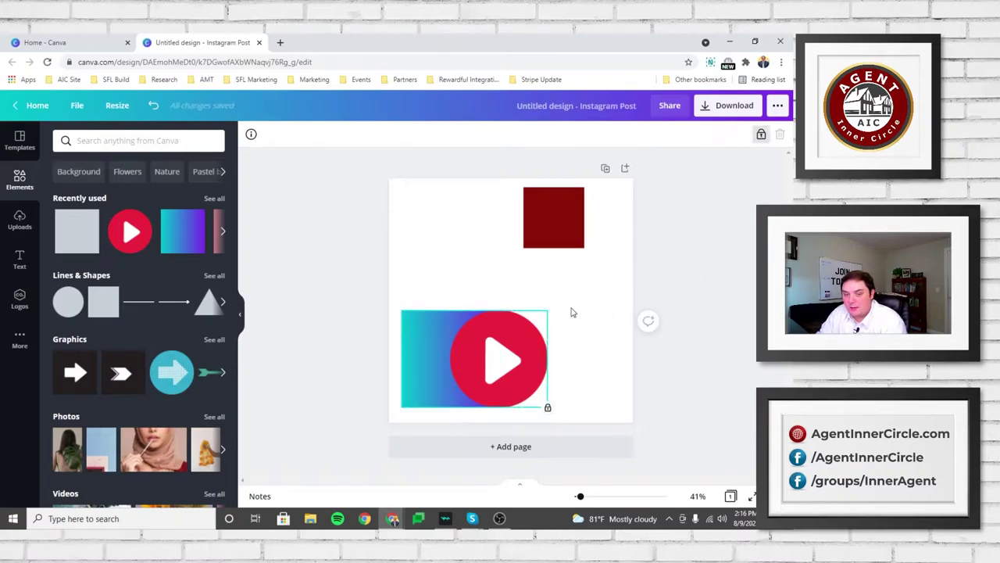
shift+click(552, 224)
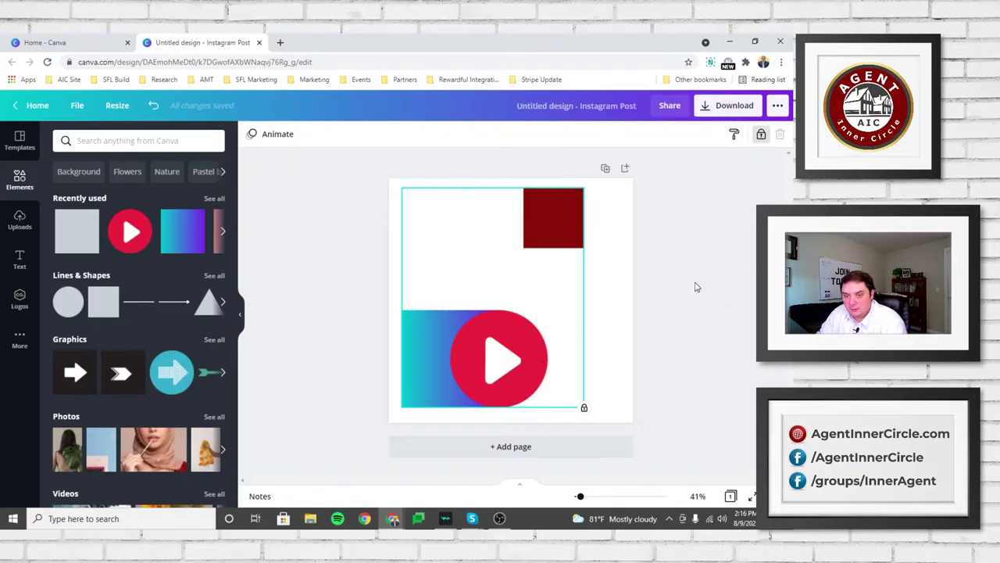
click(699, 284)
click(566, 216)
click(509, 385)
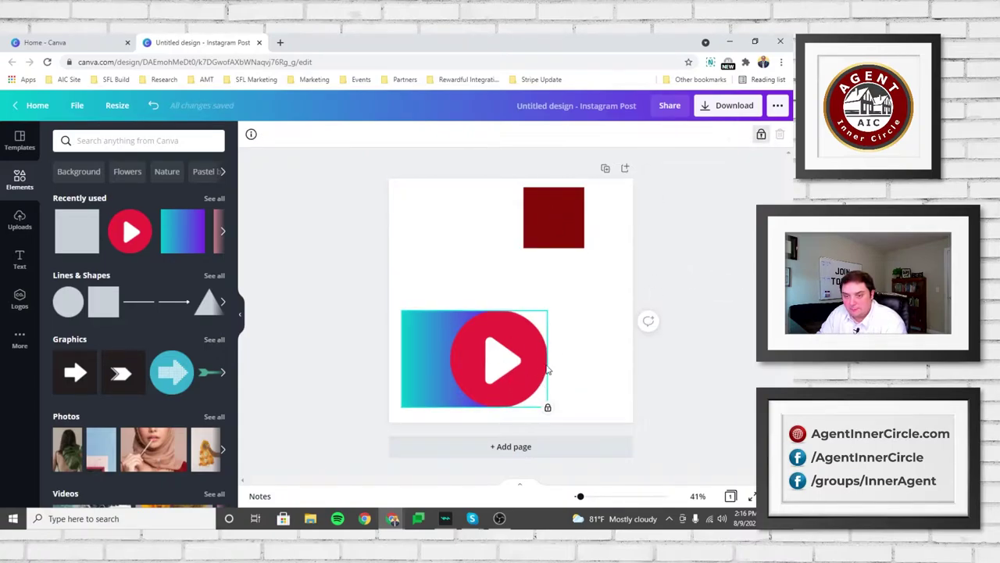
click(760, 134)
click(720, 293)
- Nudge the red square along the guides, then centre it over the play-button graphic with Position
drag(551, 219, 495, 230)
click(458, 340)
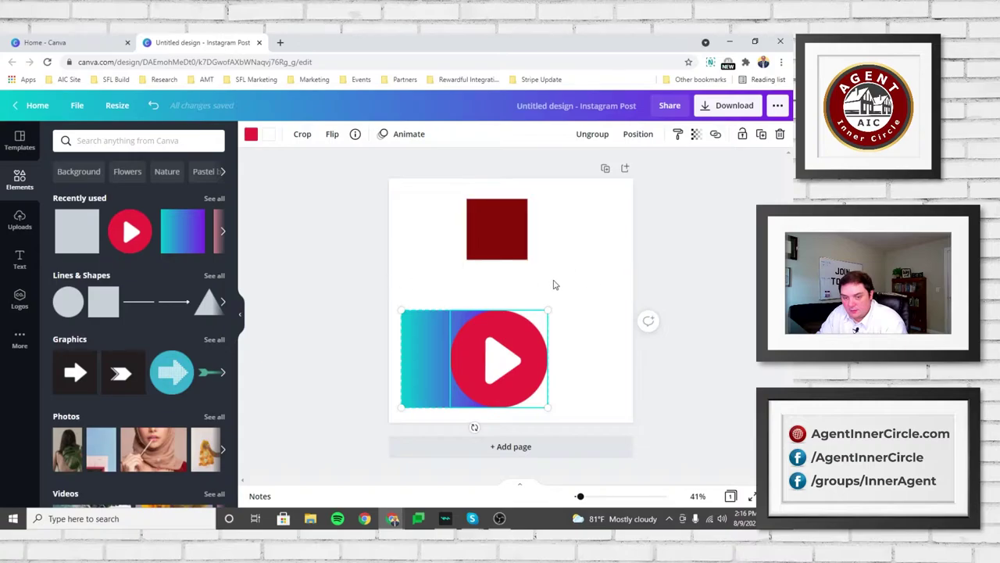
drag(509, 234, 480, 224)
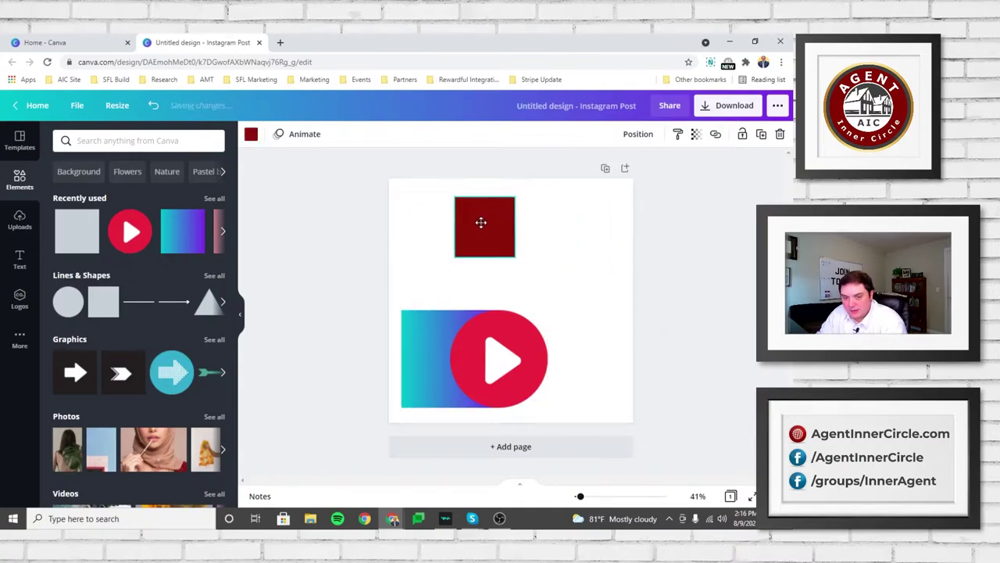
click(487, 209)
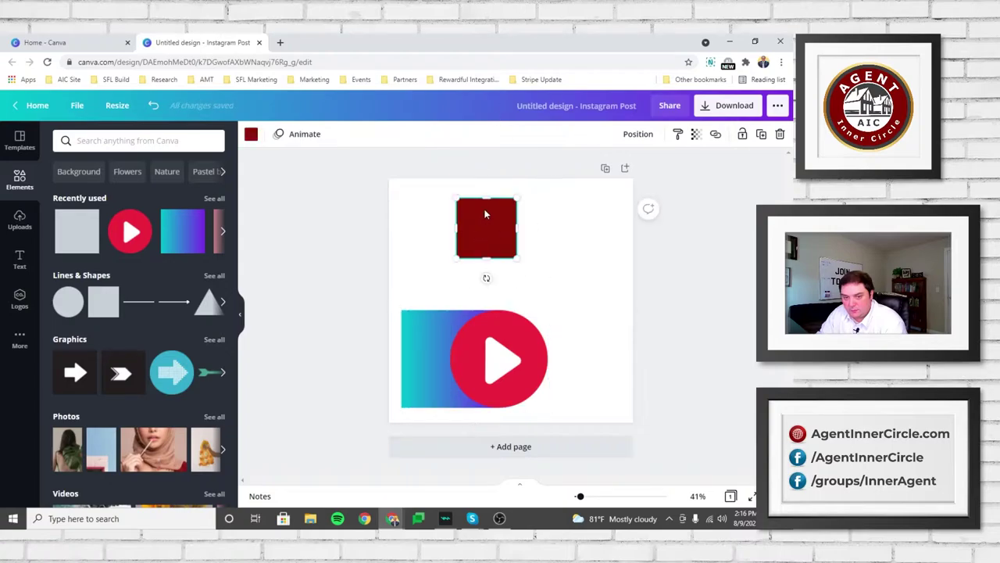
shift+click(497, 356)
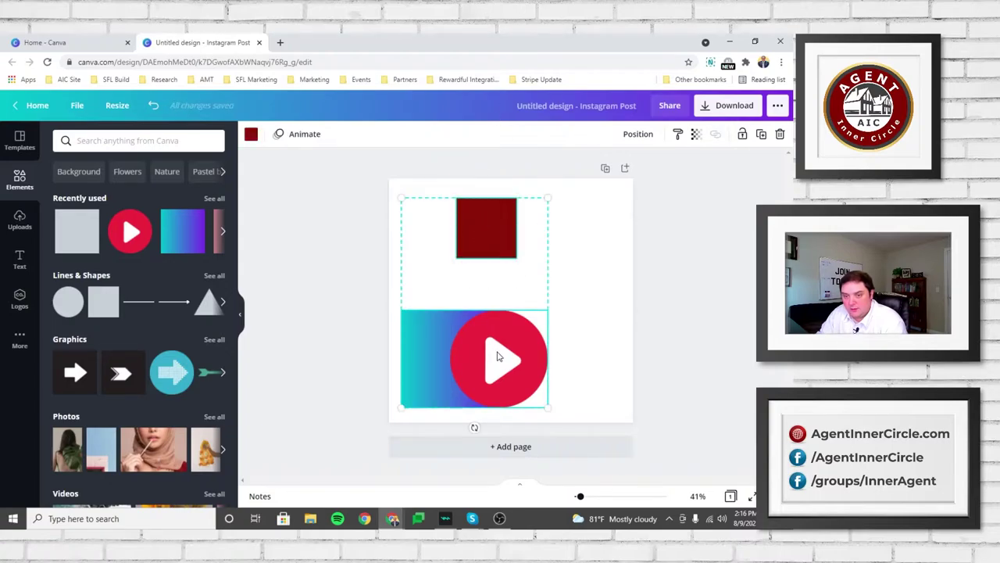
click(638, 133)
click(614, 236)
click(717, 276)
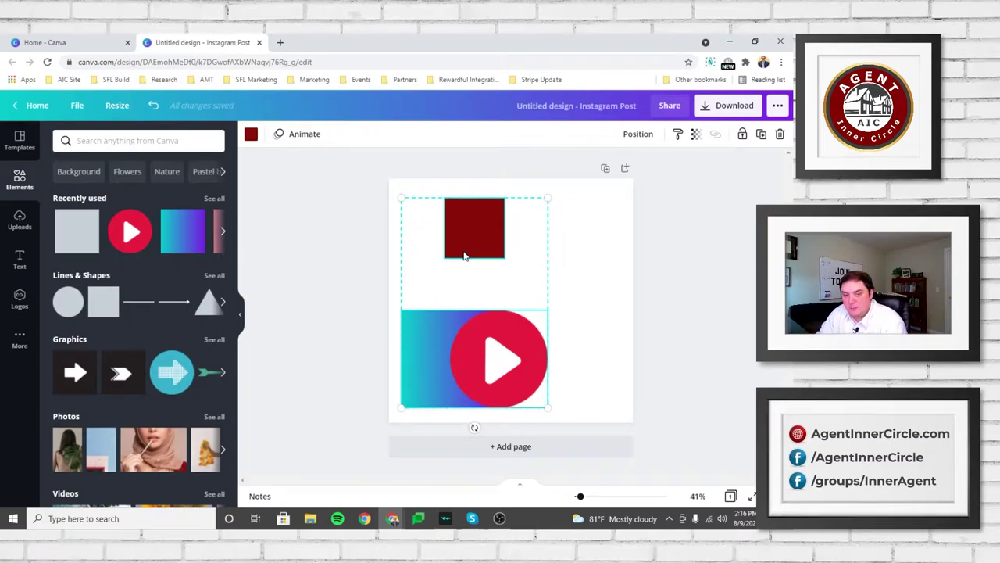
click(675, 275)
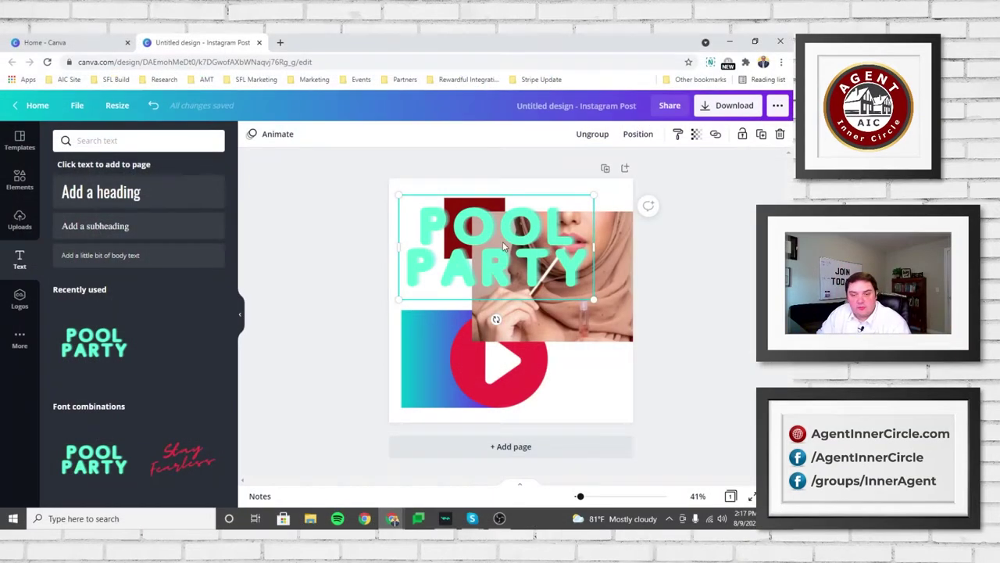
- Move the POOL PARTY heading and woman photo together, aligning the photo centre and middle with the heading
click(464, 269)
drag(464, 269, 485, 246)
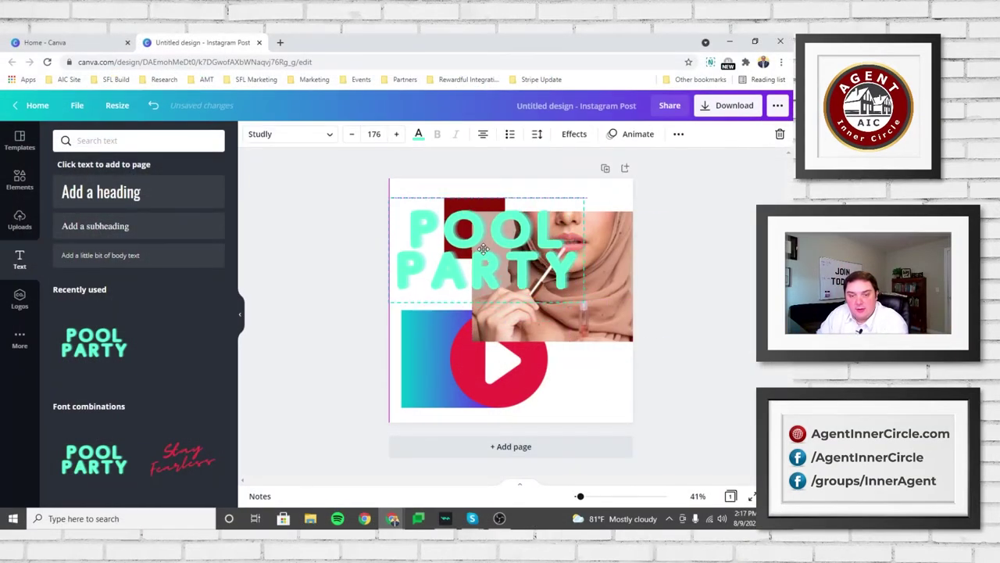
drag(589, 315, 541, 298)
click(574, 258)
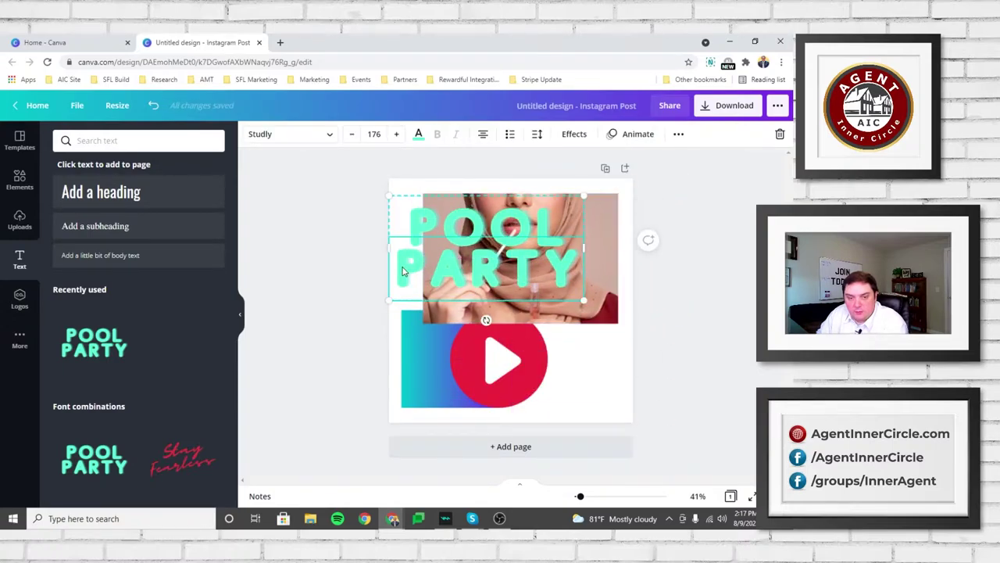
click(613, 243)
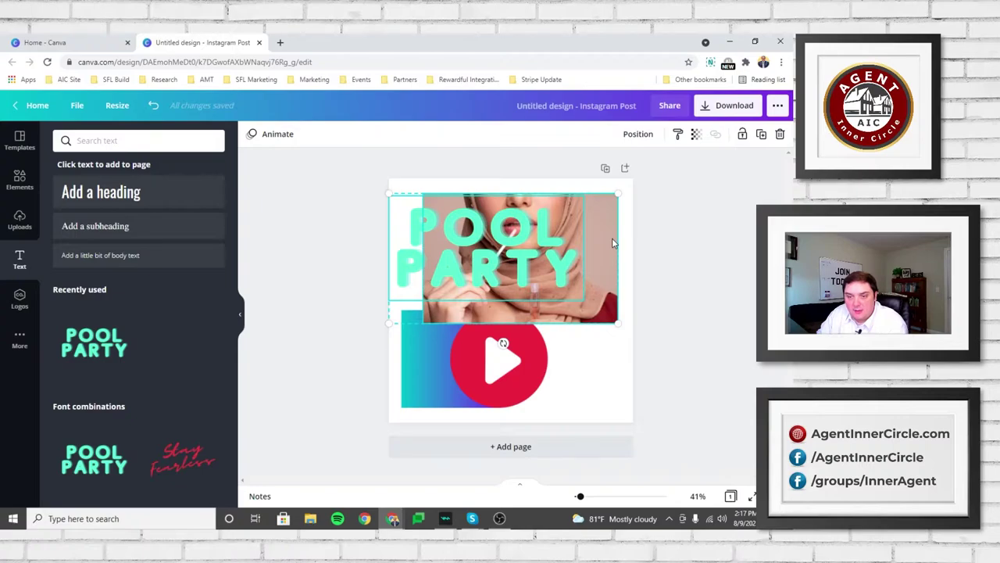
click(638, 133)
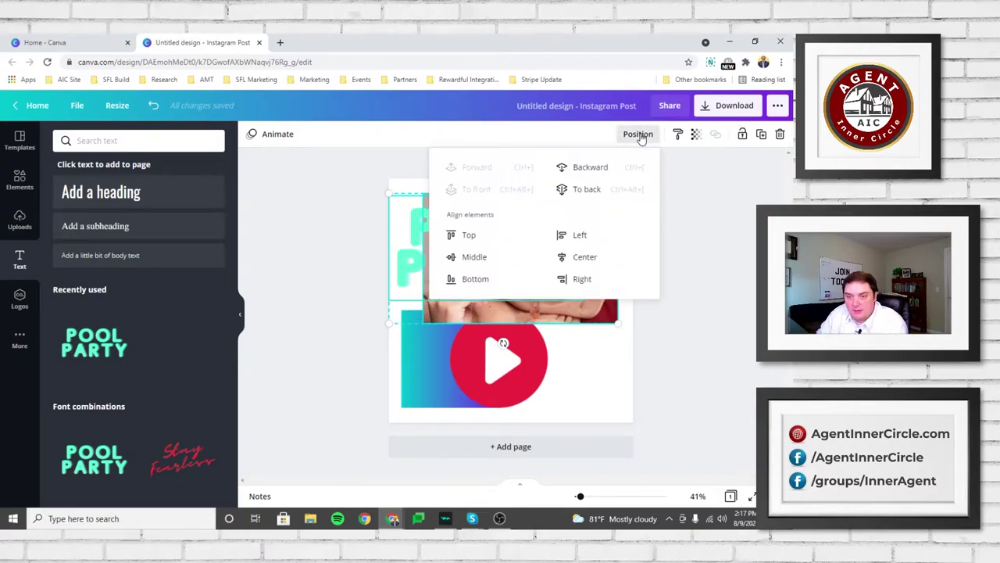
click(585, 256)
click(508, 258)
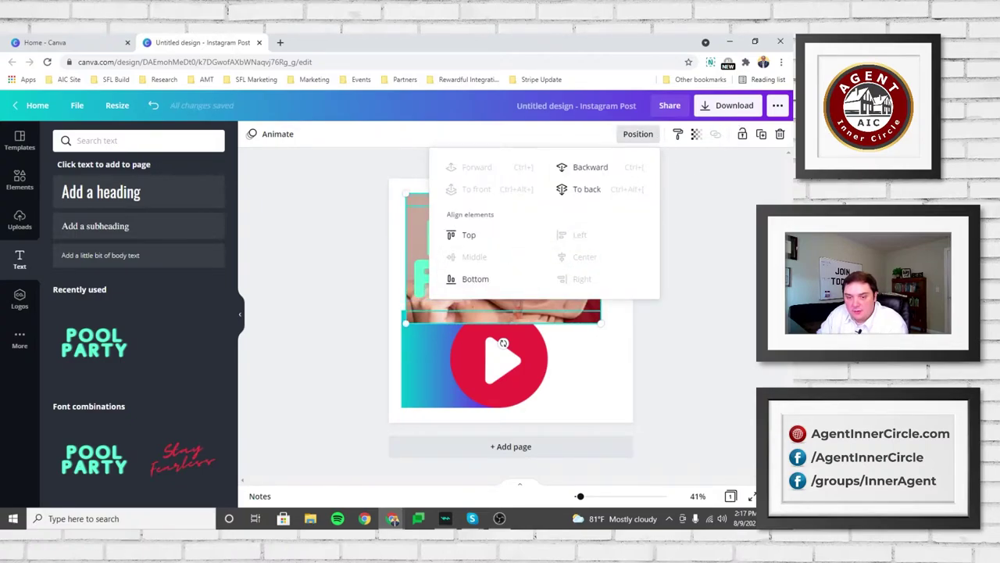
key(ctrl+alt+bracketleft)
click(716, 279)
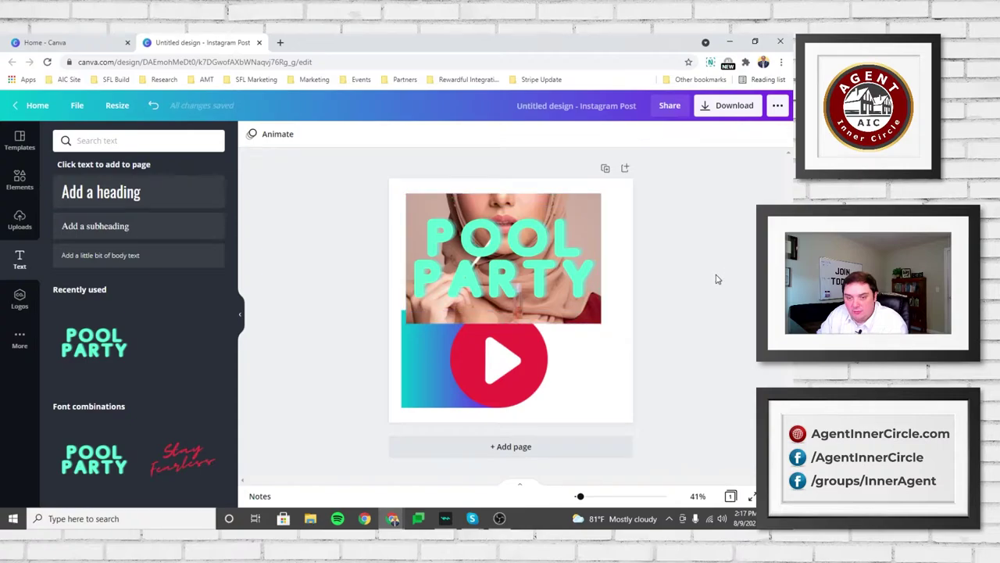
- Use the photo's context menu to place it behind the POOL PARTY heading, then review the layout
click(575, 251)
click(569, 197)
right_click(566, 200)
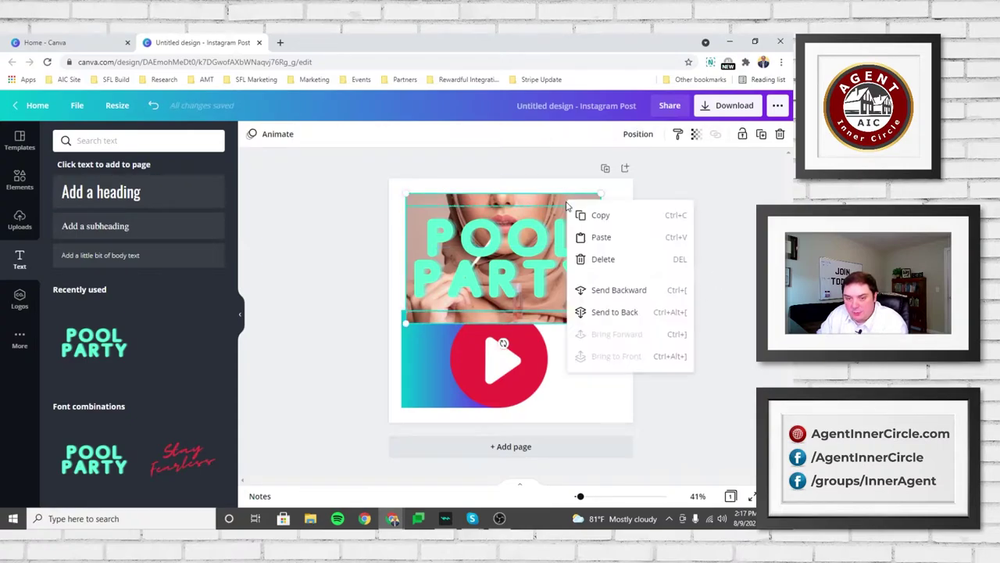
click(649, 215)
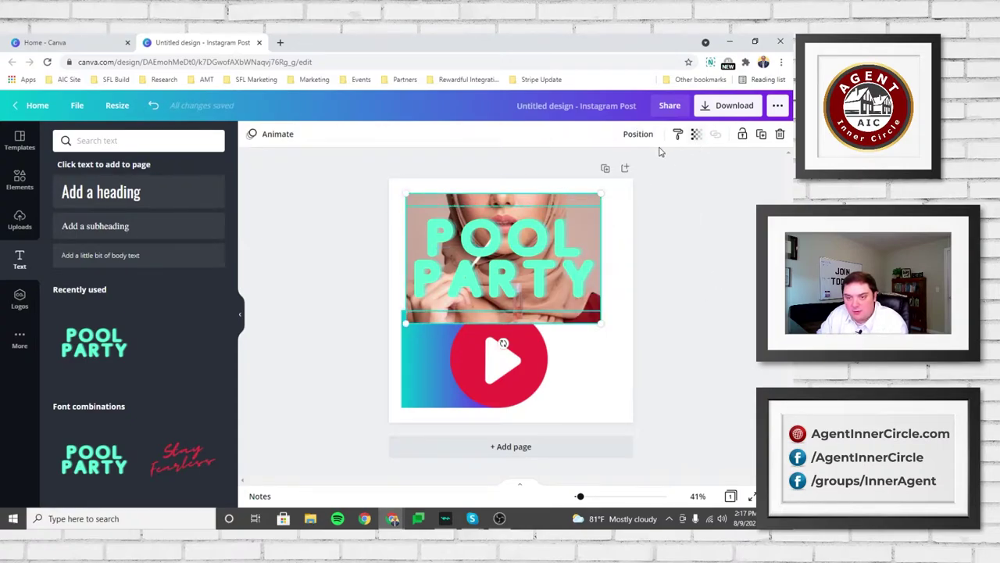
click(564, 244)
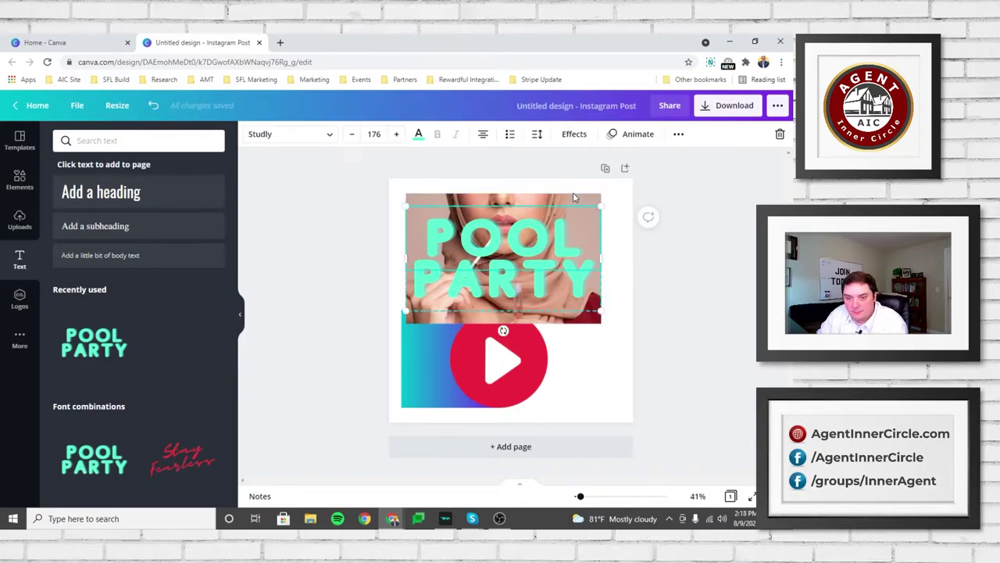
click(567, 199)
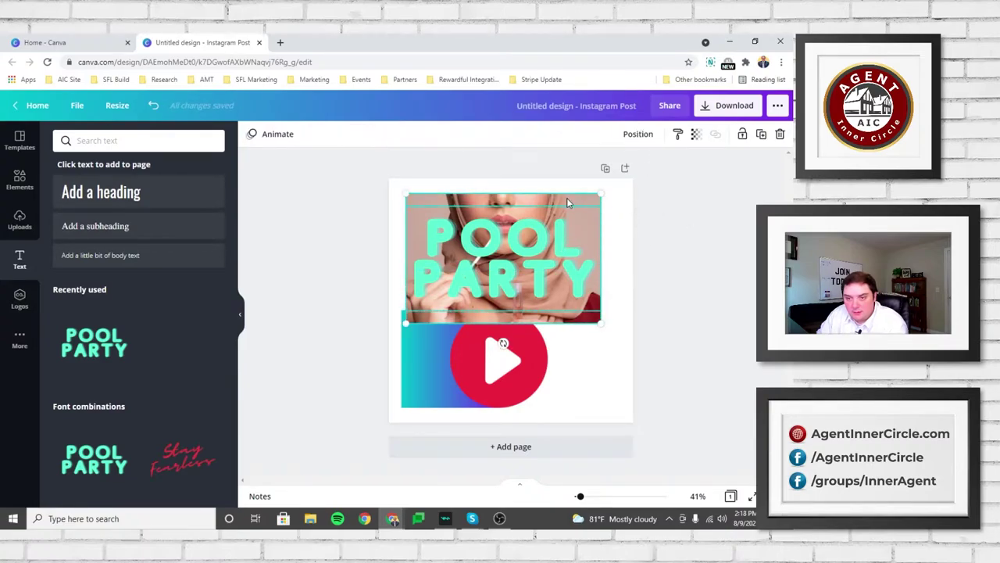
key(ctrl+z)
click(472, 209)
click(586, 197)
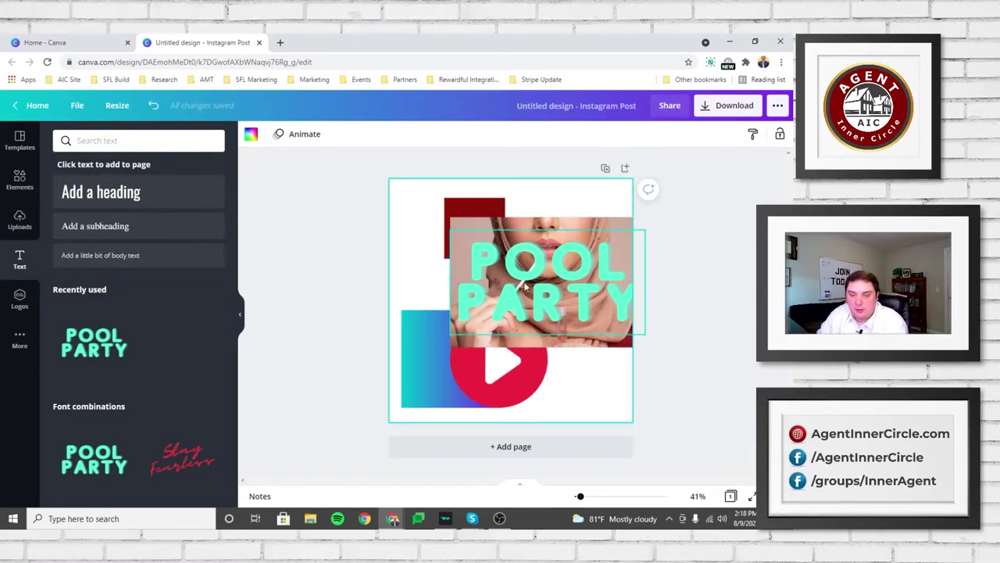
- Shift the POOL PARTY photo and text left and down
click(554, 236)
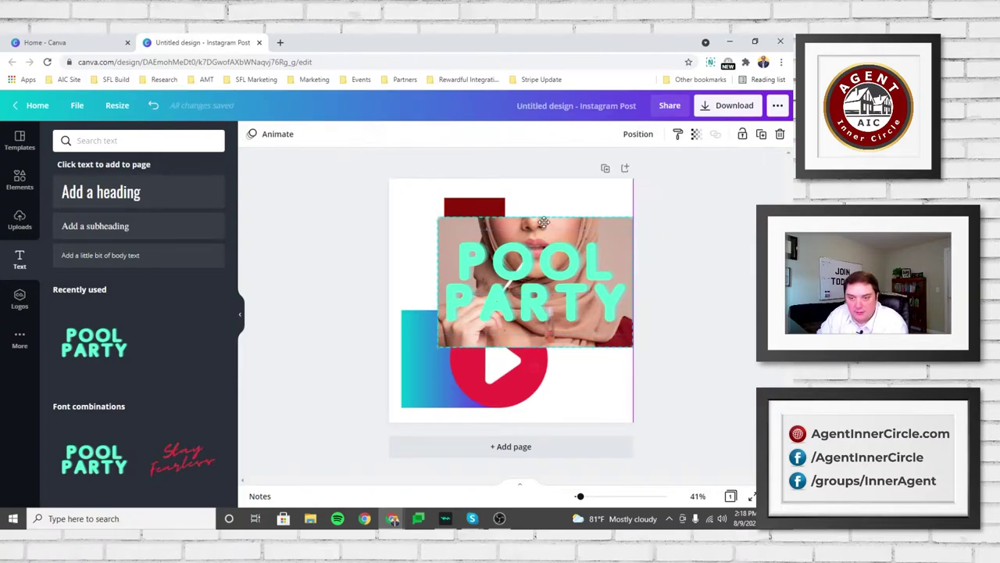
drag(554, 236, 528, 222)
click(638, 134)
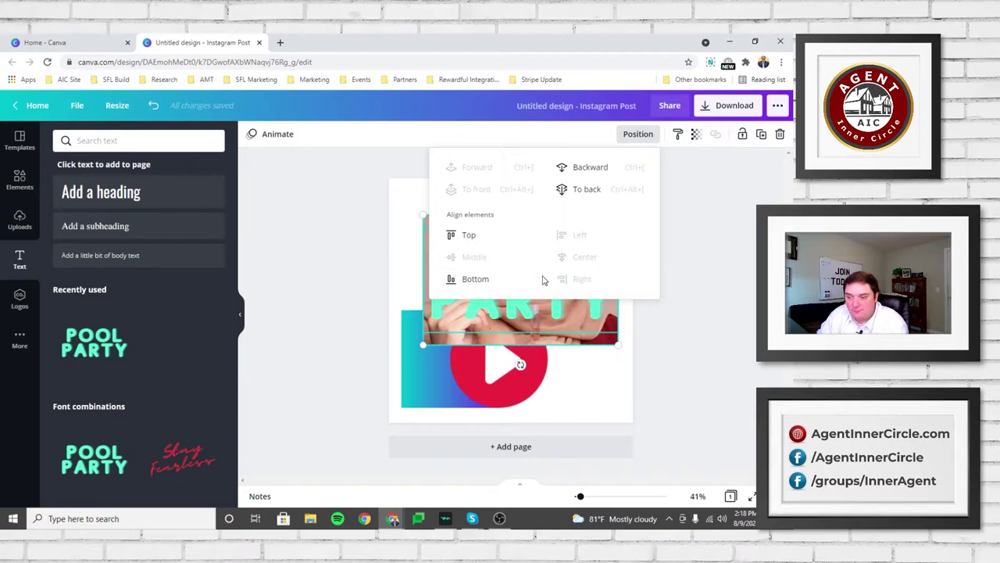
click(638, 135)
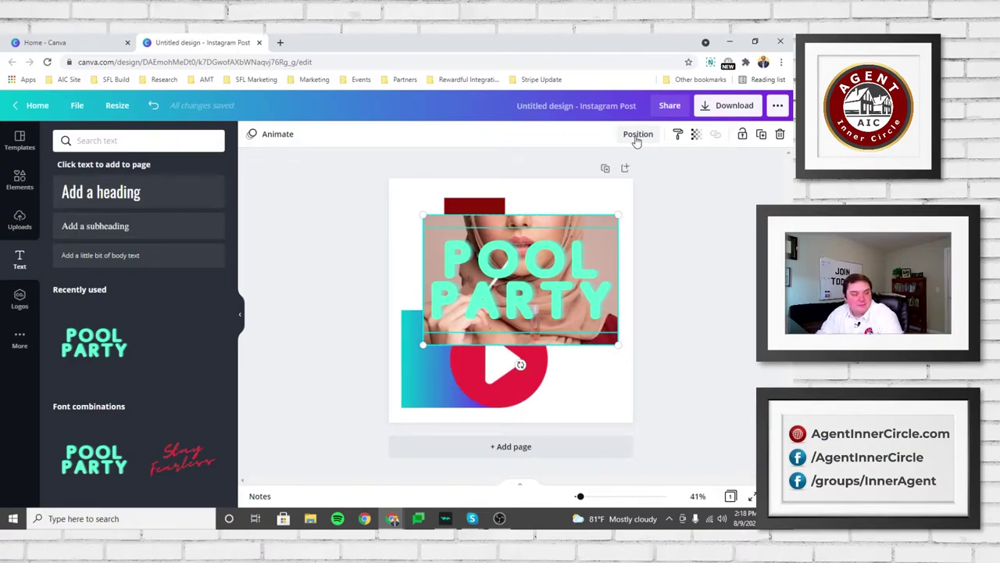
click(657, 233)
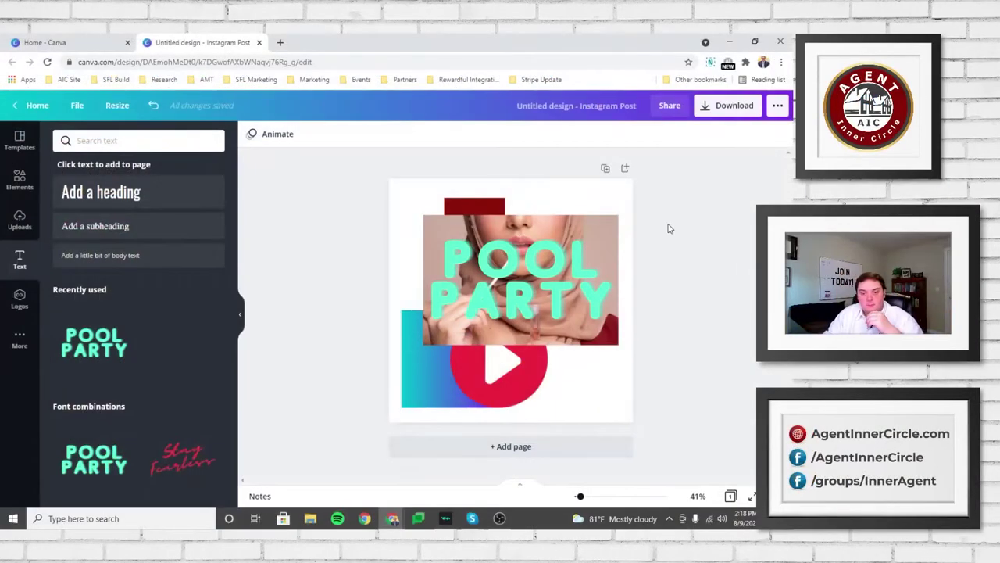
- Select the dark red rectangle and bring it forward over the photo
click(486, 311)
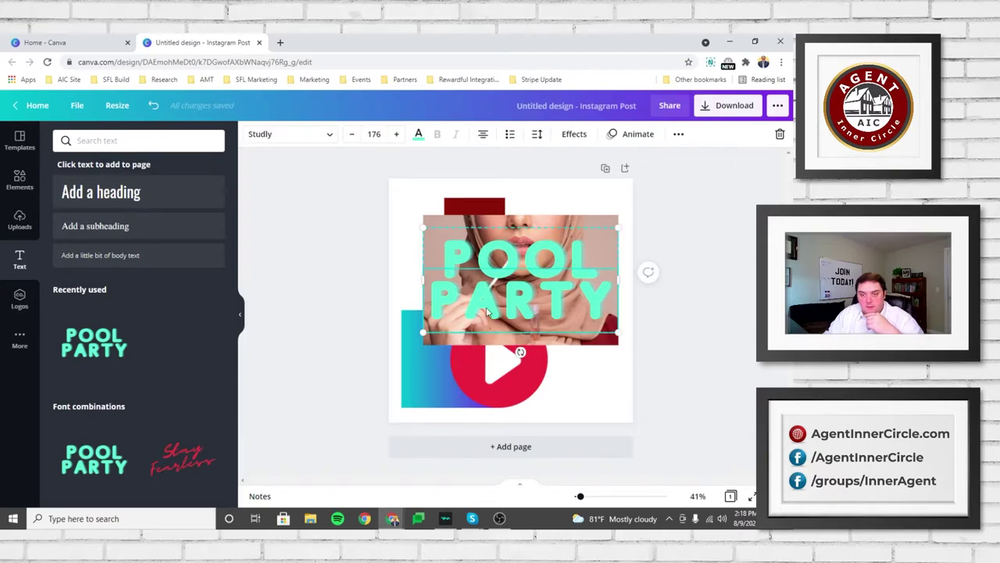
click(483, 204)
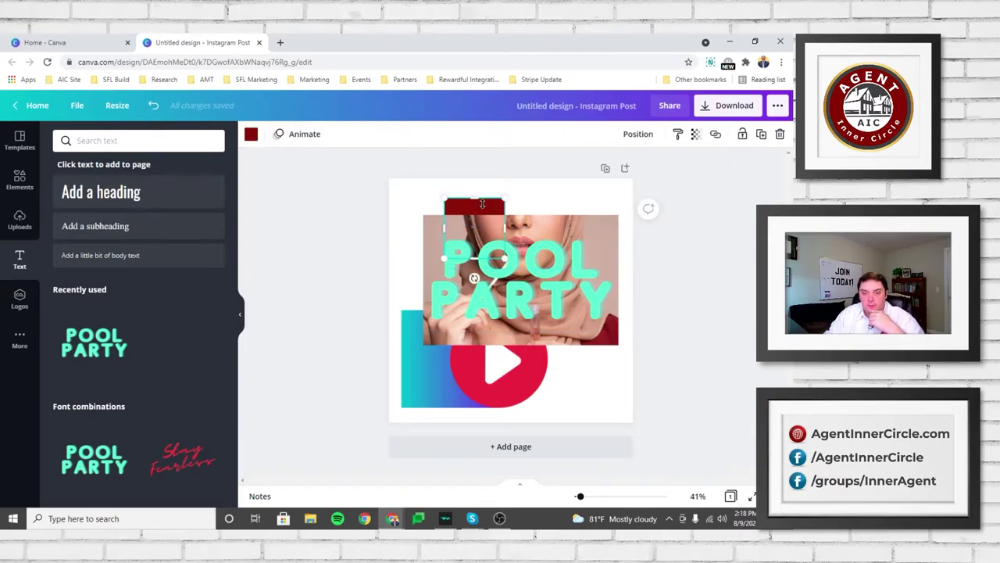
click(701, 187)
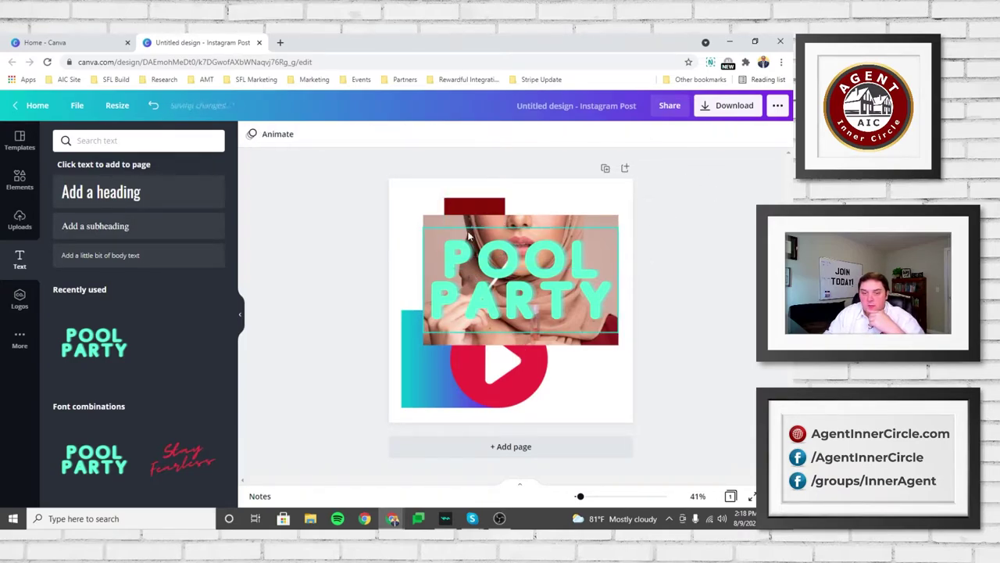
click(493, 202)
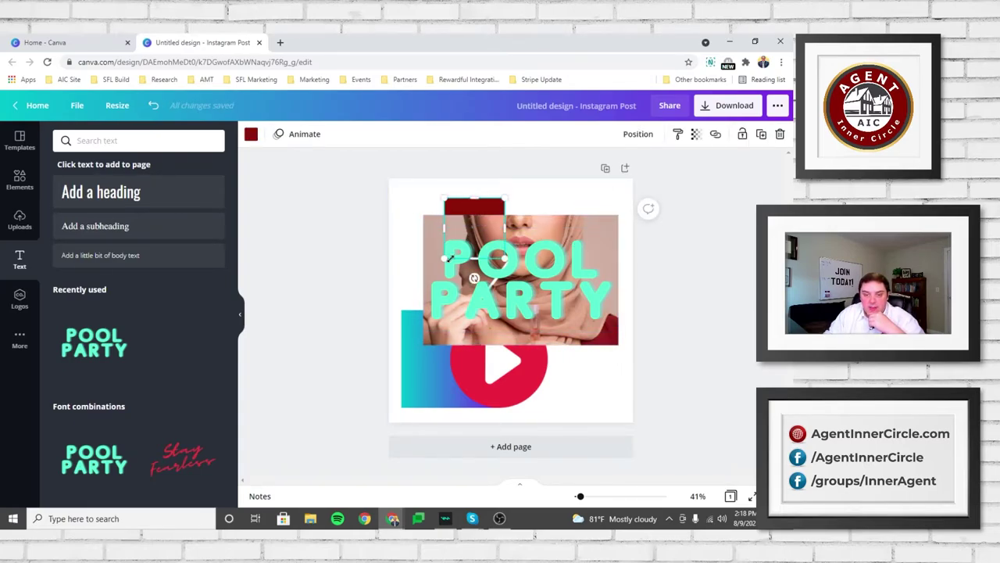
click(564, 197)
click(463, 216)
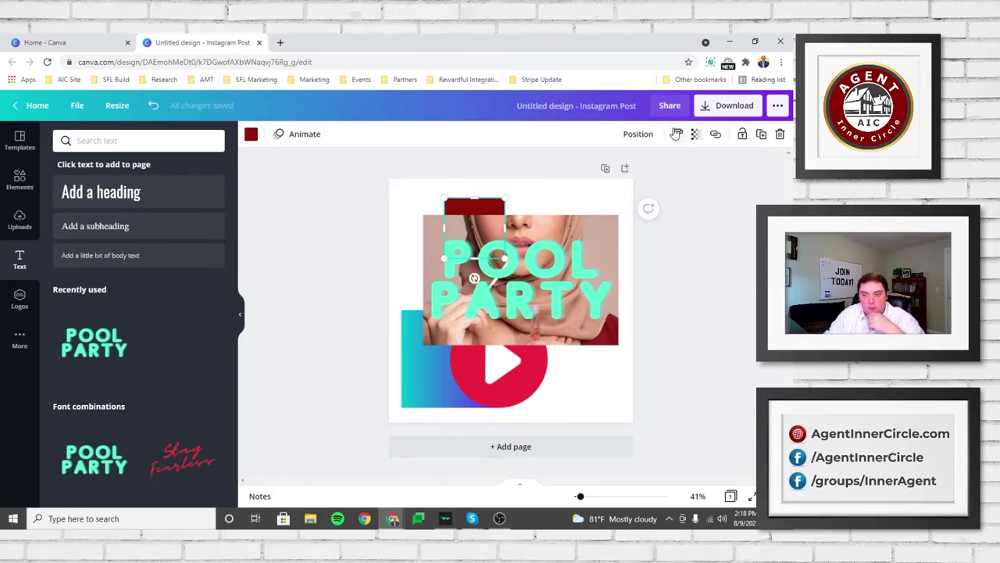
click(637, 134)
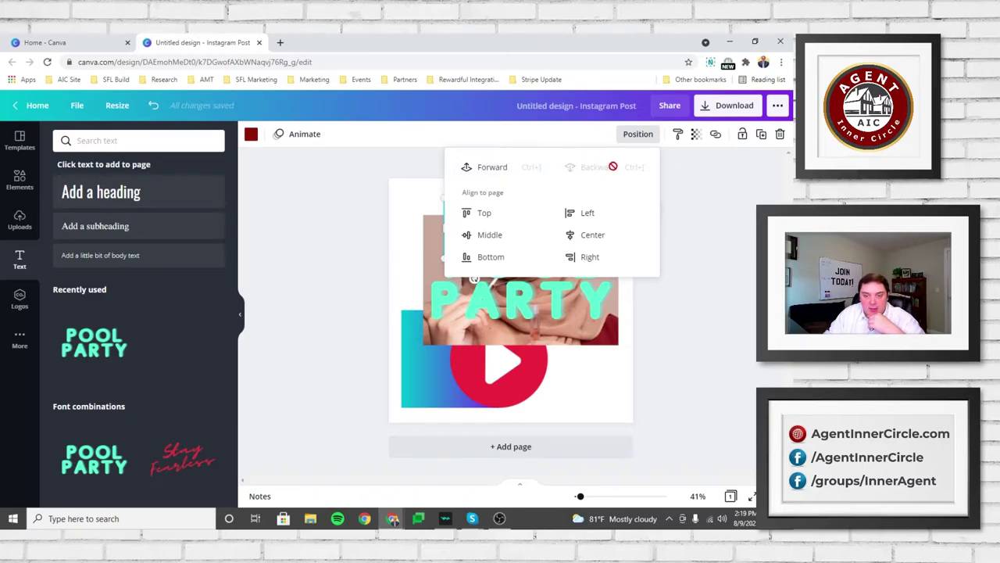
click(464, 167)
click(687, 277)
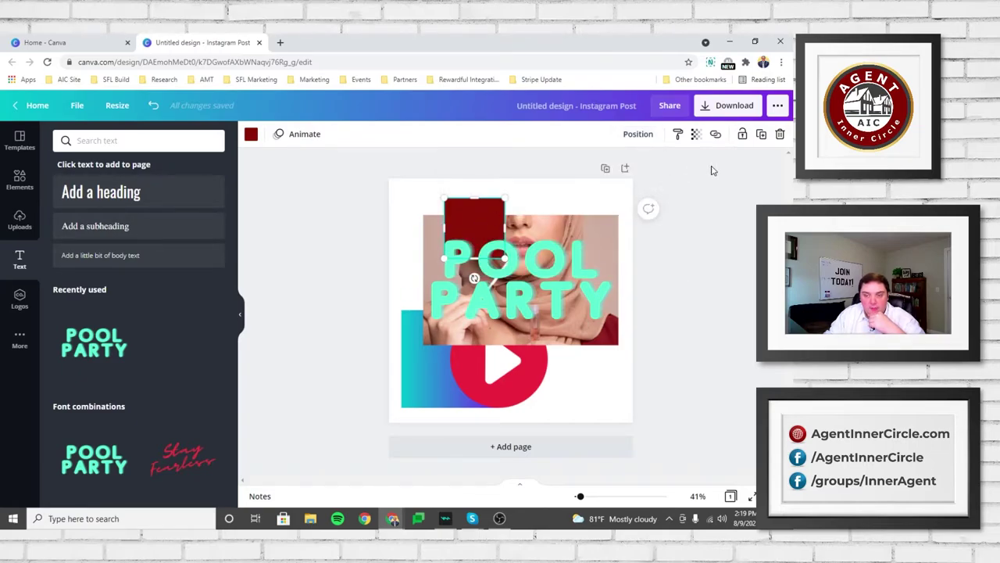
- Test the red rectangle's order: bring to front, send behind the photo, then forward one layer
right_click(472, 207)
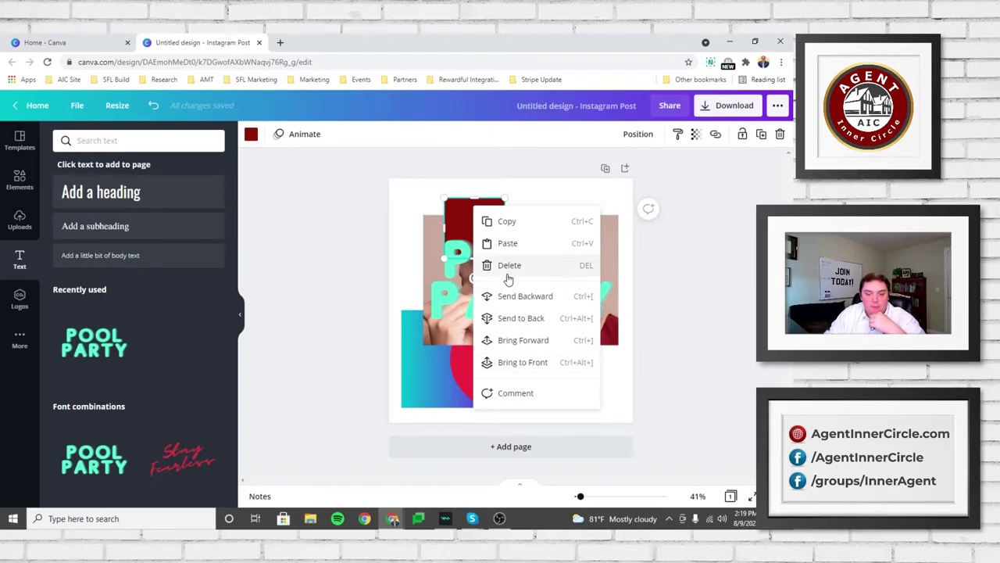
click(266, 255)
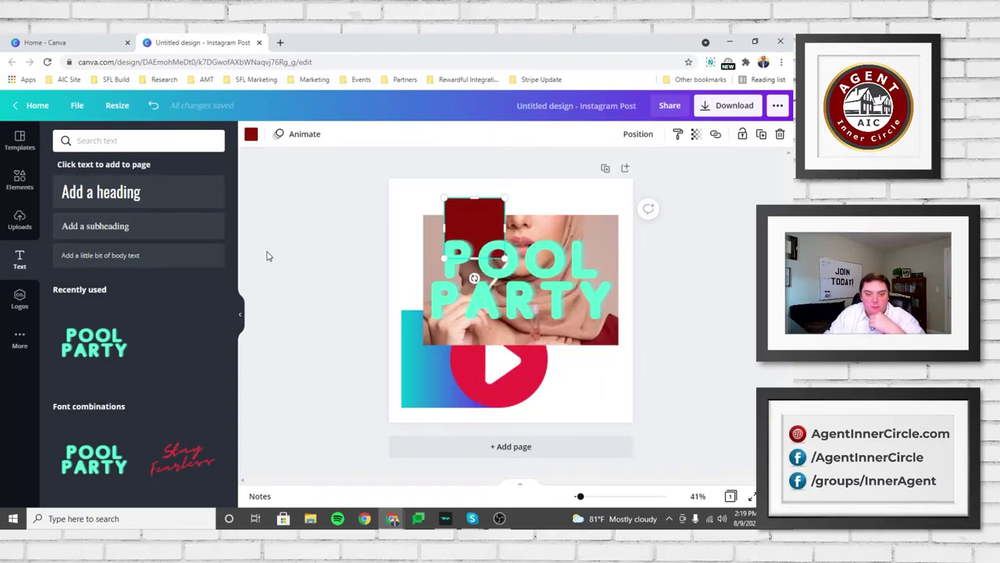
right_click(495, 211)
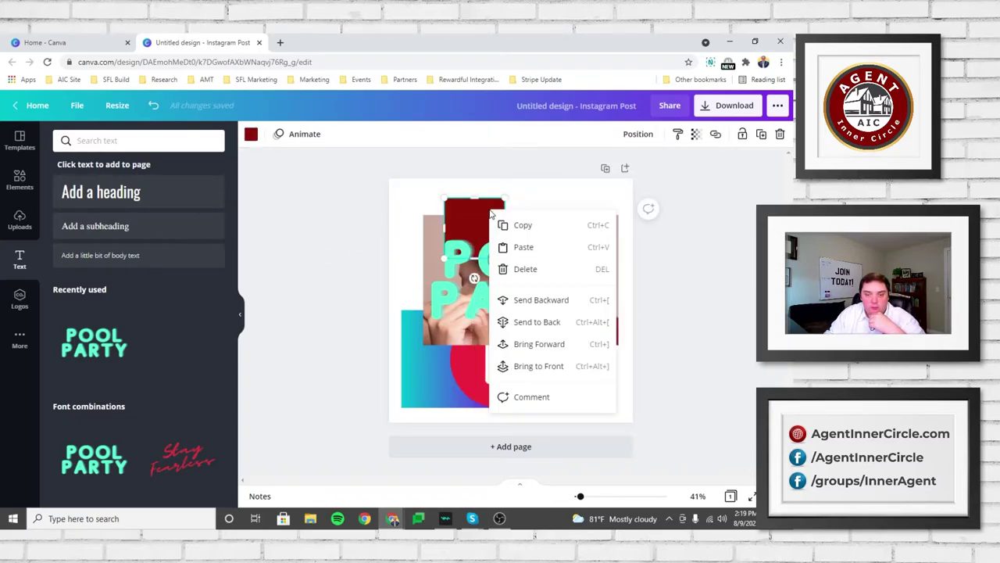
click(530, 369)
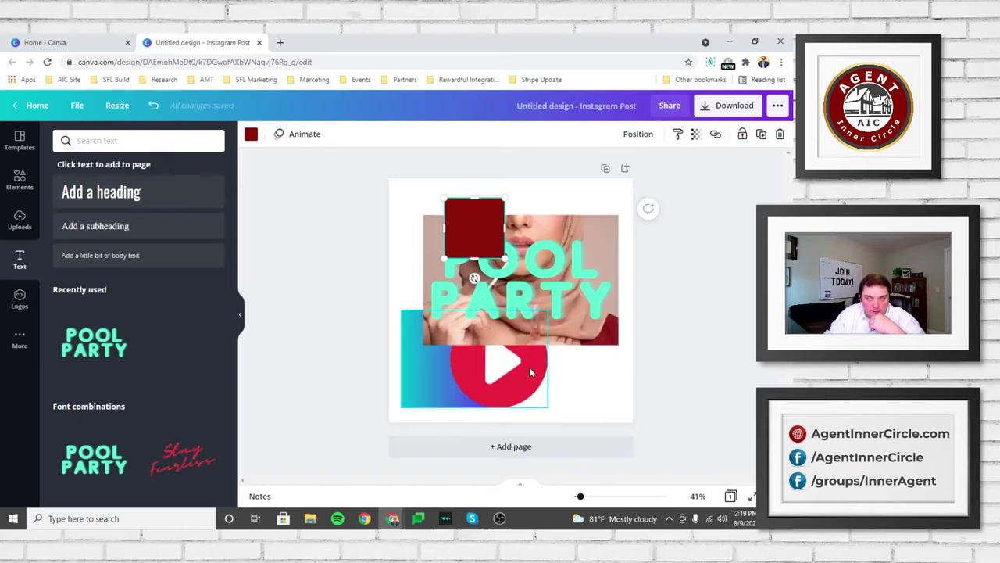
right_click(457, 230)
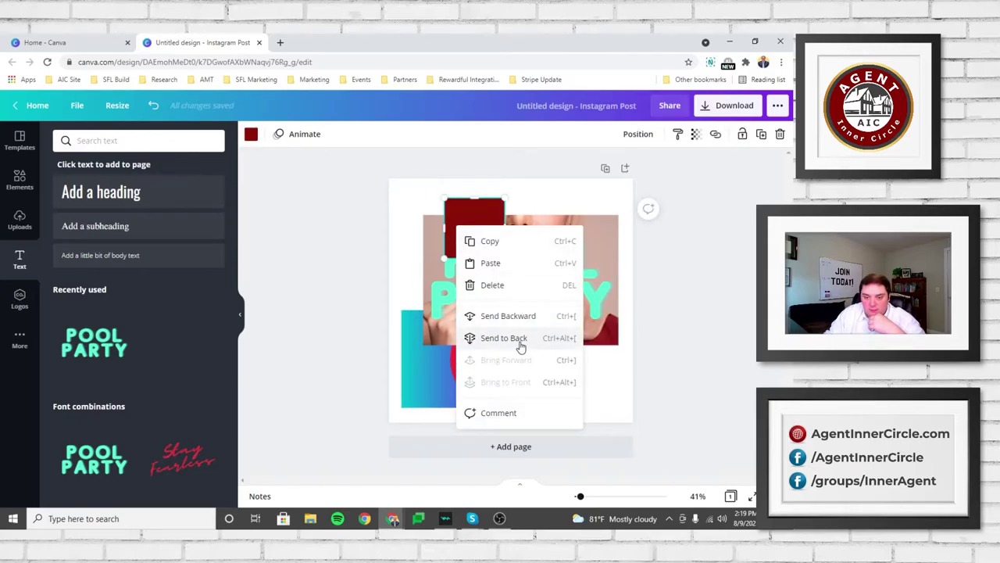
click(520, 346)
click(718, 258)
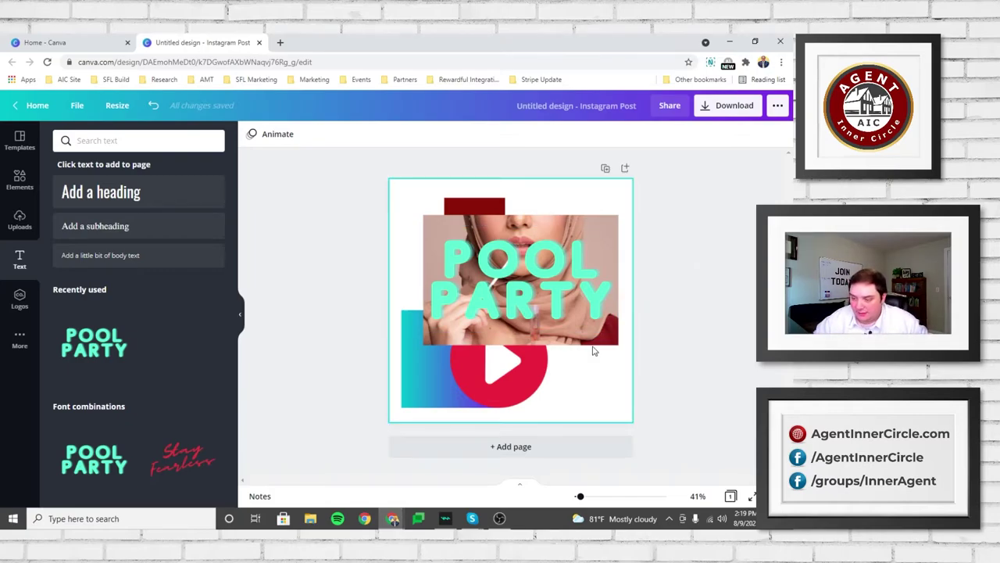
click(471, 203)
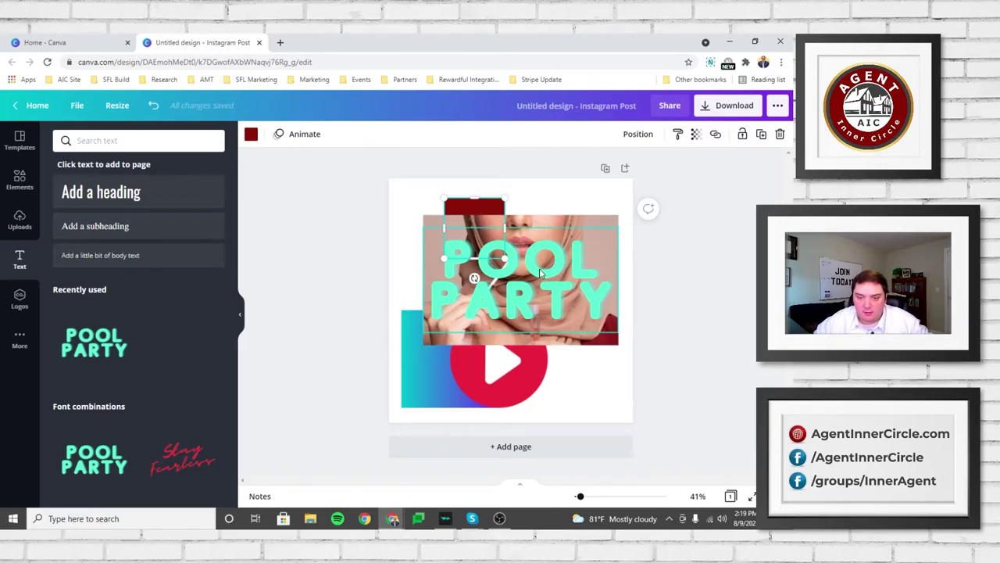
click(640, 134)
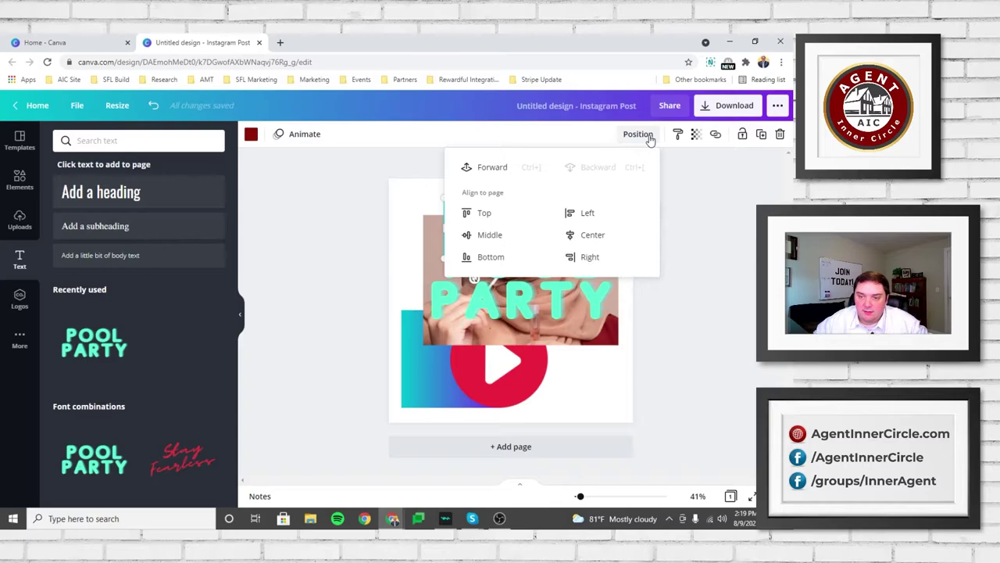
click(522, 169)
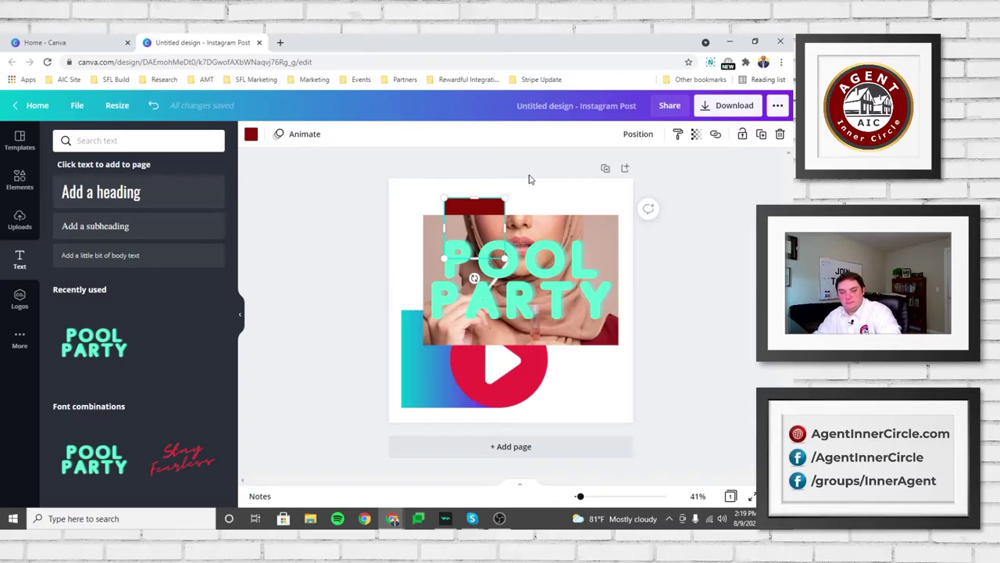
- Enlarge the play-button graphic, move it right and down, and bring it in front of the photo
click(298, 208)
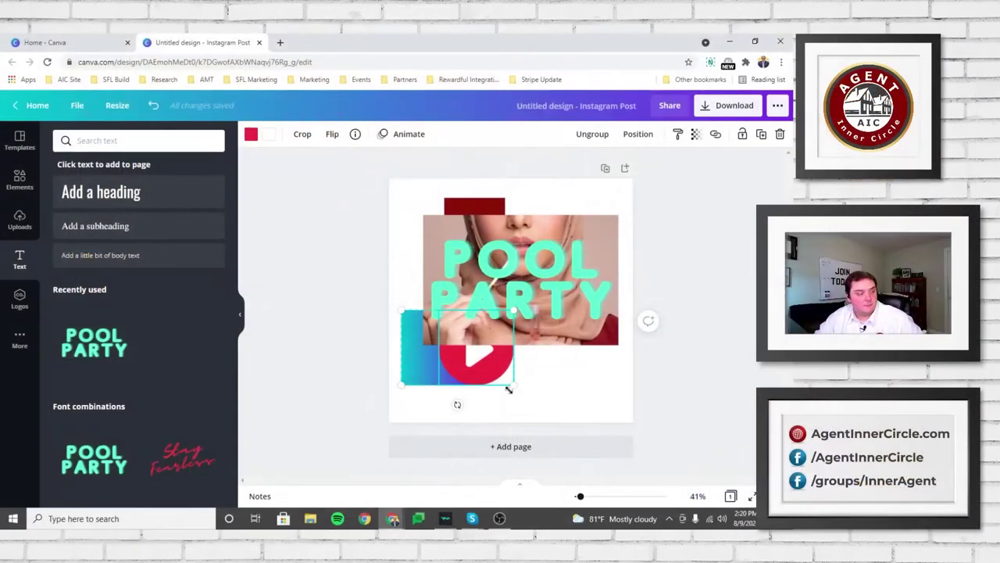
drag(509, 391, 545, 397)
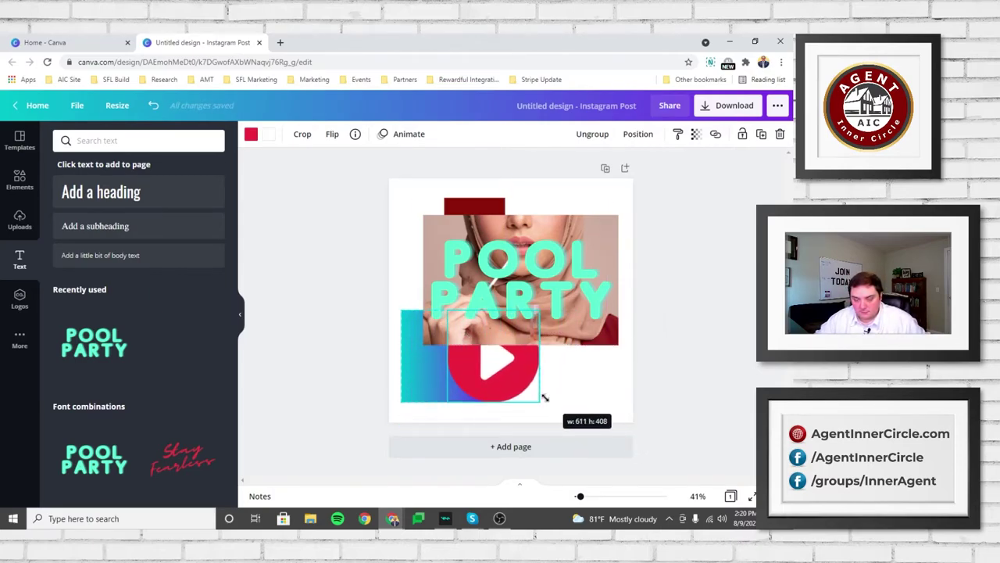
drag(481, 370, 516, 379)
right_click(515, 379)
click(580, 428)
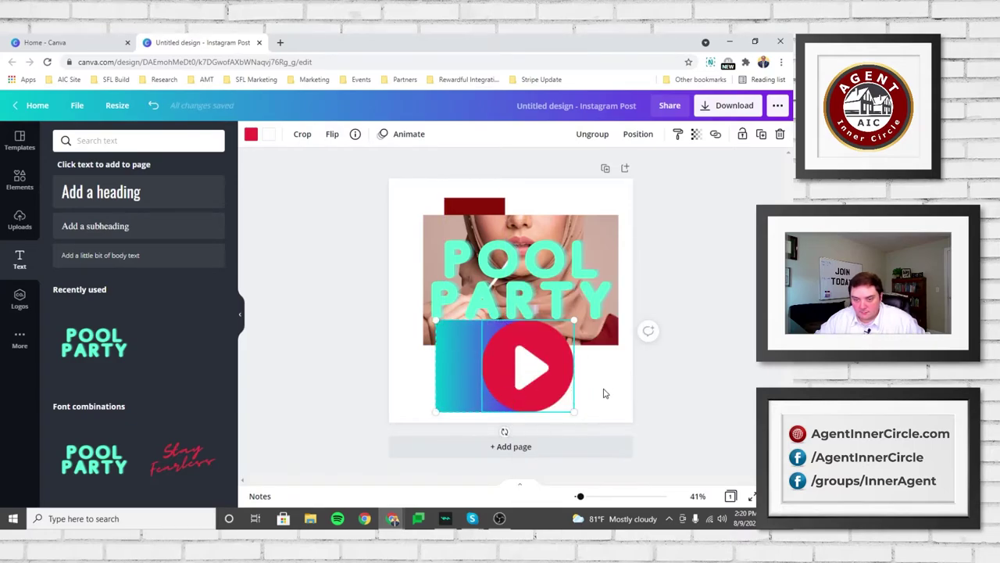
- Resize the play-button graphic to 617 by 411 and position it over the photo's lower edge
click(604, 397)
click(563, 344)
mouse_move(574, 320)
mouse_down()
mouse_move(486, 372)
mouse_move(607, 294)
mouse_move(575, 317)
mouse_up()
drag(551, 371, 470, 372)
mouse_move(526, 331)
mouse_down()
mouse_move(621, 296)
mouse_move(505, 351)
mouse_move(556, 322)
mouse_move(525, 332)
mouse_up()
drag(469, 368, 516, 347)
click(711, 262)
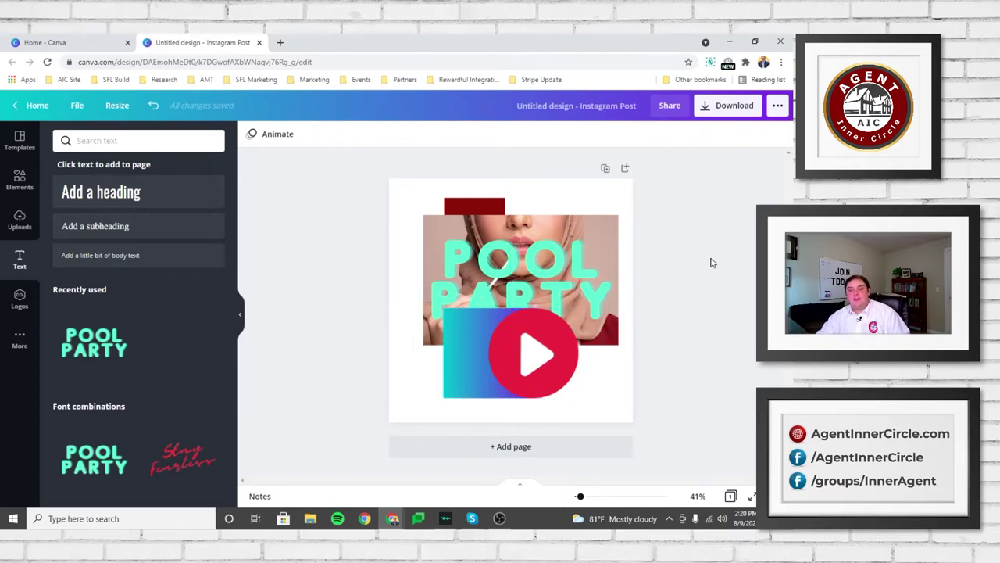
- Try selecting the red rectangle, photo and play-button together and inspect their options
click(491, 372)
right_click(491, 375)
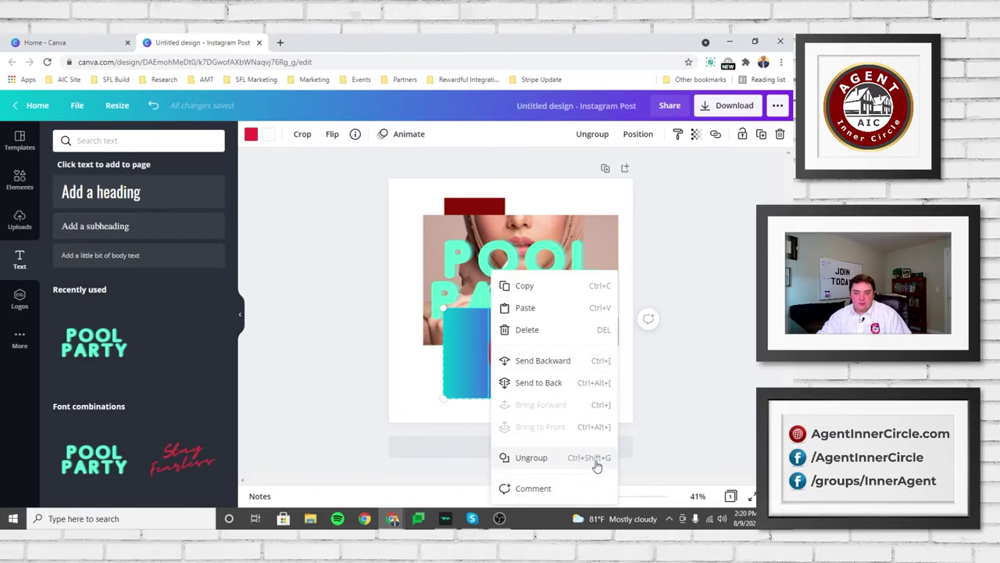
click(766, 371)
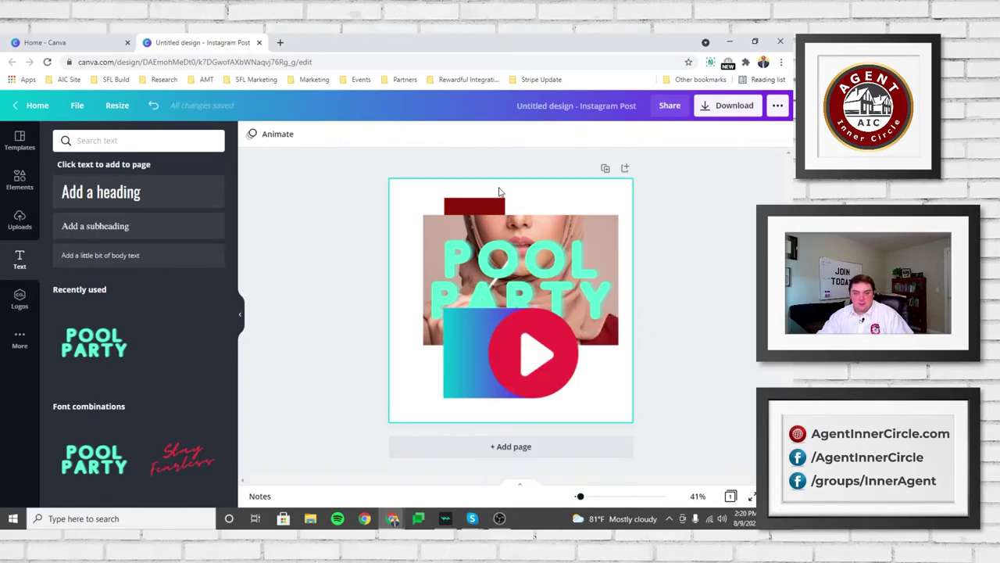
click(474, 207)
shift+click(530, 283)
click(701, 242)
click(474, 206)
shift+click(456, 368)
right_click(455, 378)
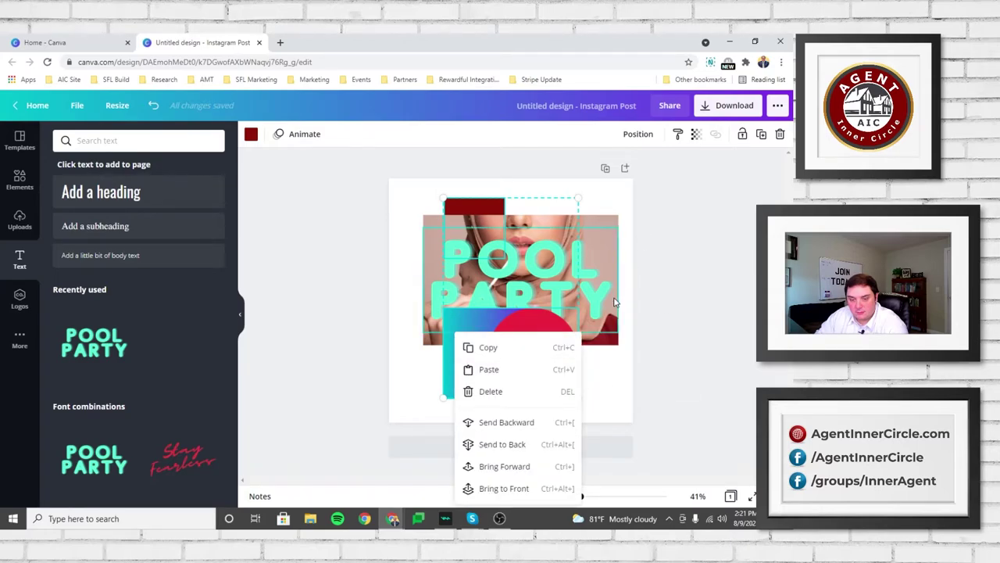
key(Escape)
- Toggle the play-button group's stacking with Ctrl+[ and Ctrl+] until it sits in front of PARTY
click(477, 328)
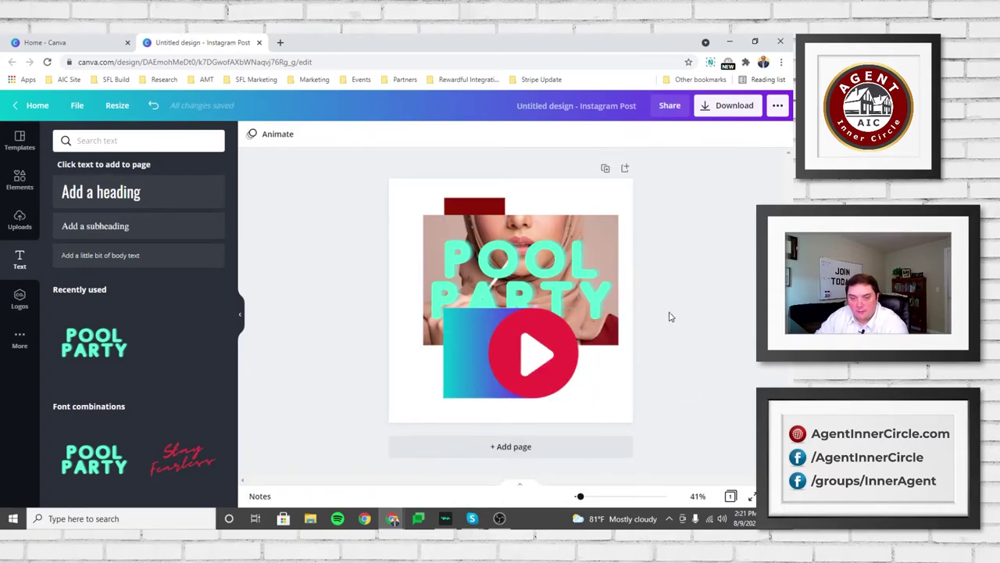
click(447, 384)
right_click(446, 383)
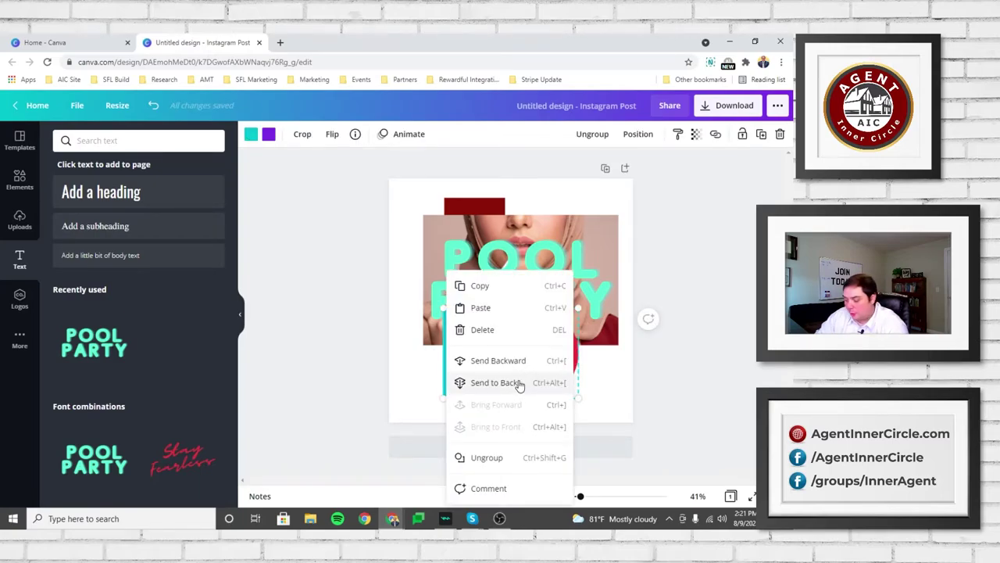
click(714, 306)
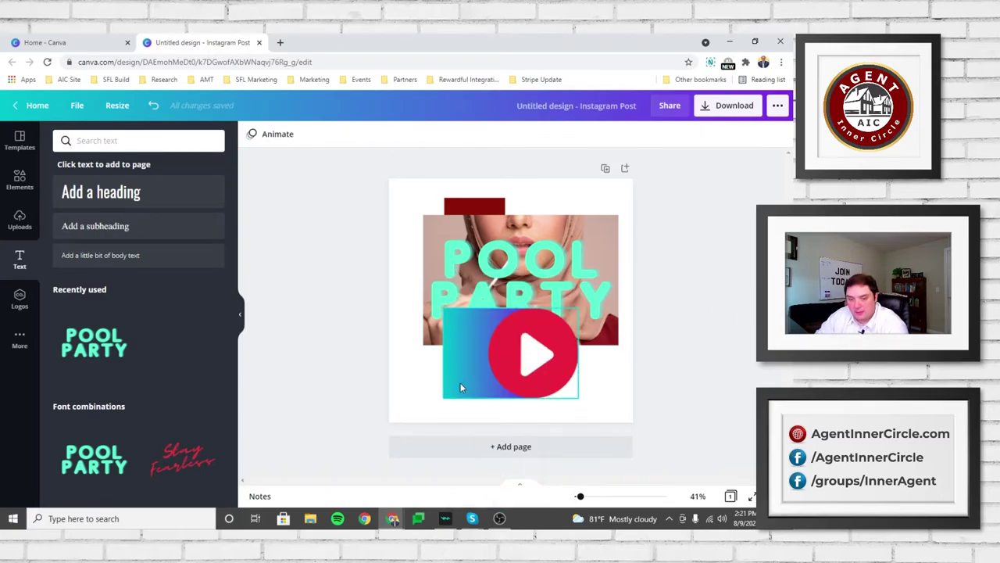
click(460, 386)
key(ctrl+[)
key(ctrl+])
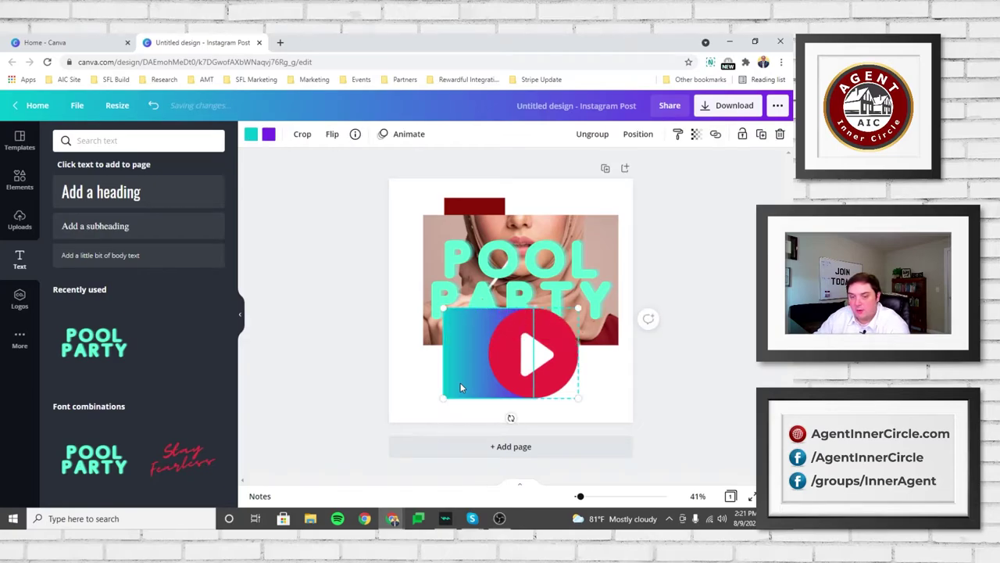
key(ctrl+[)
key(ctrl+[)
key(ctrl+])
key(ctrl+])
key(ctrl+[)
key(ctrl+[)
key(ctrl+])
key(ctrl+[)
key(ctrl+])
key(ctrl+[)
key(ctrl+])
key(ctrl+[)
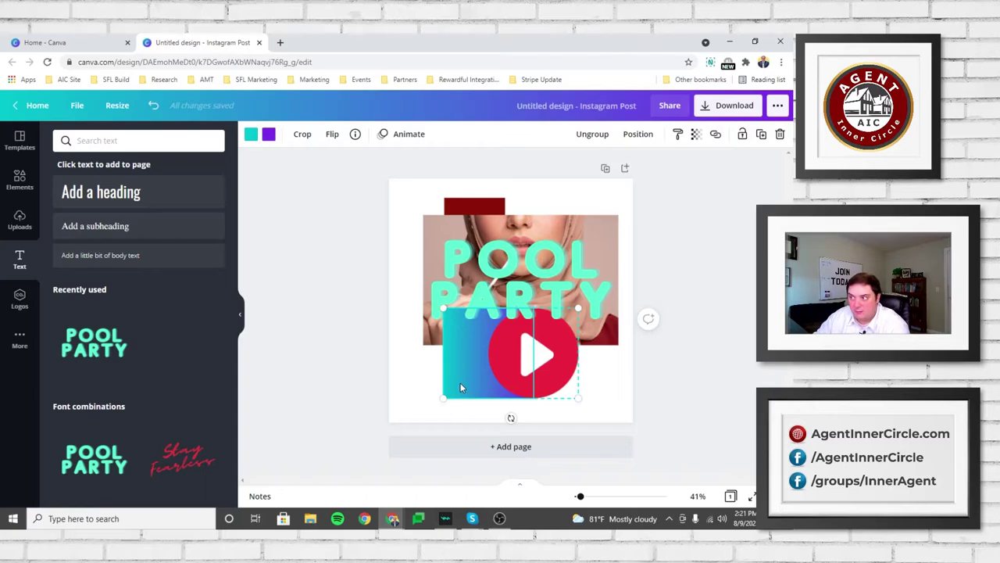
key(ctrl+[)
key(ctrl+])
key(ctrl+])
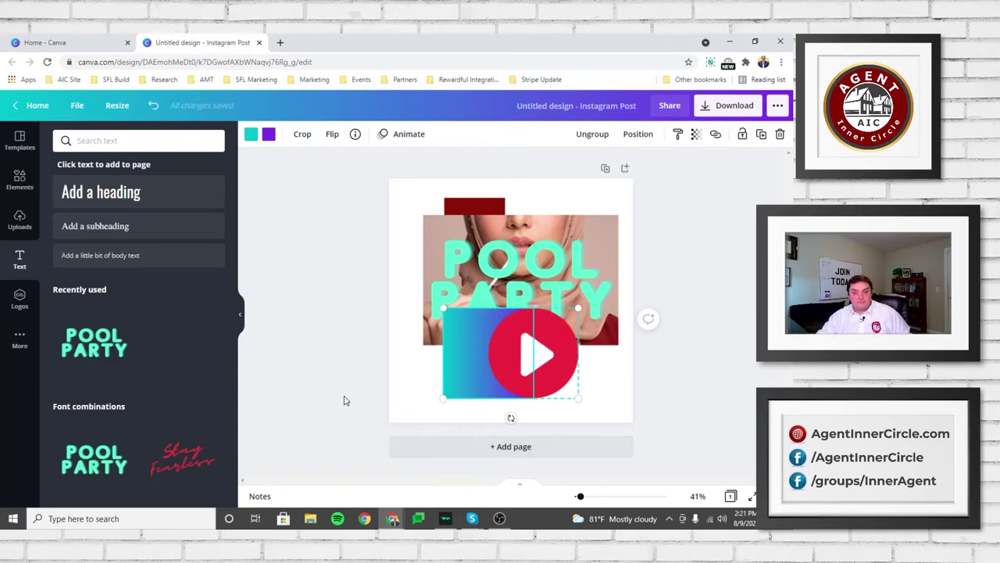
click(320, 384)
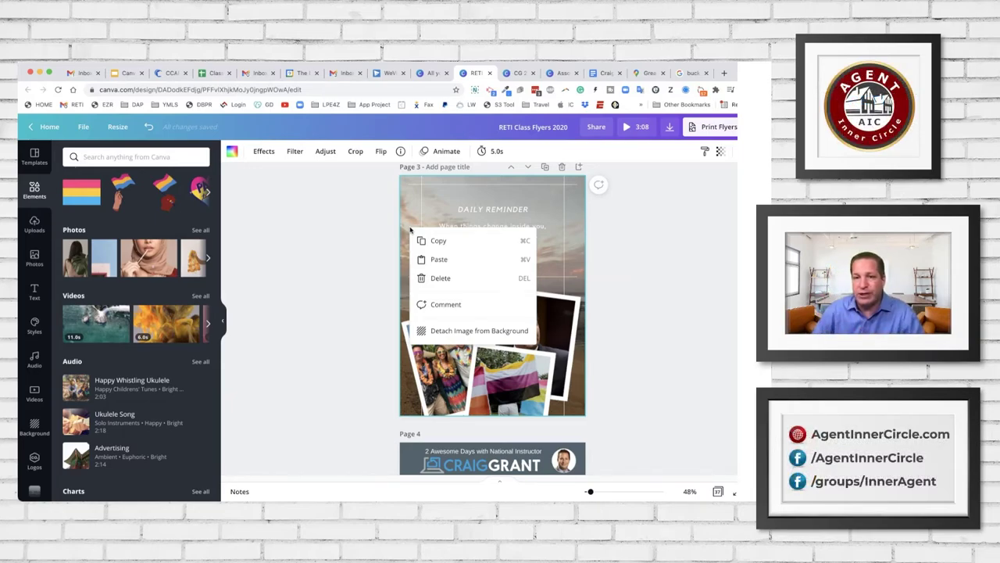
- Deselect the current image and select the beach background photo on page 3
click(331, 233)
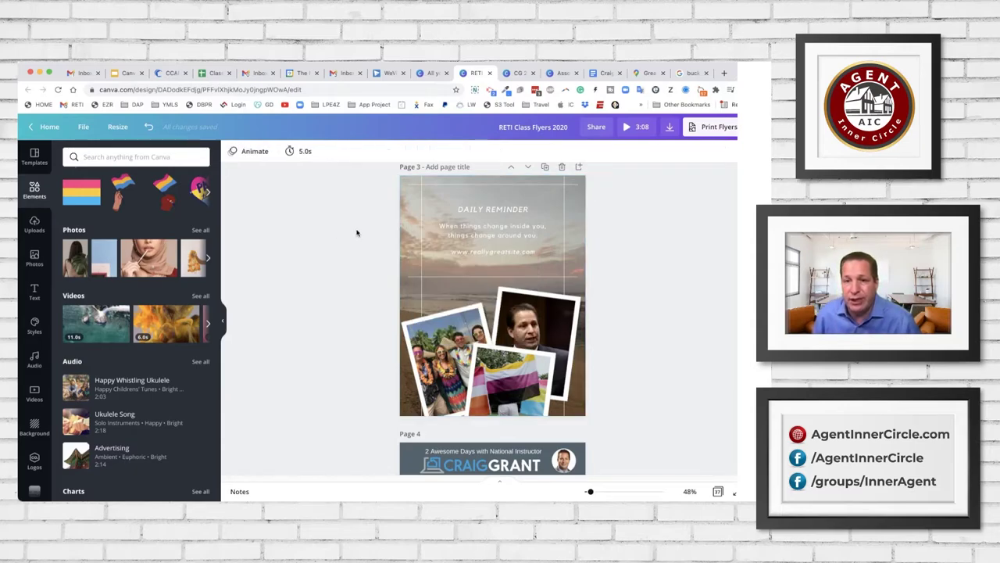
click(575, 211)
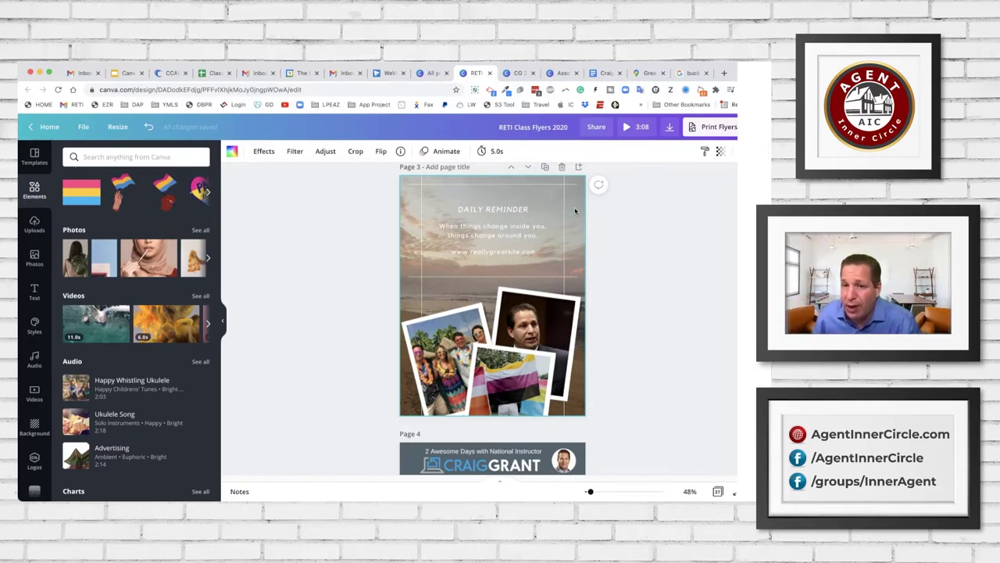
- Detach the beach photo from page 3's background and delete it, briefly trying a hijab photo
right_click(575, 211)
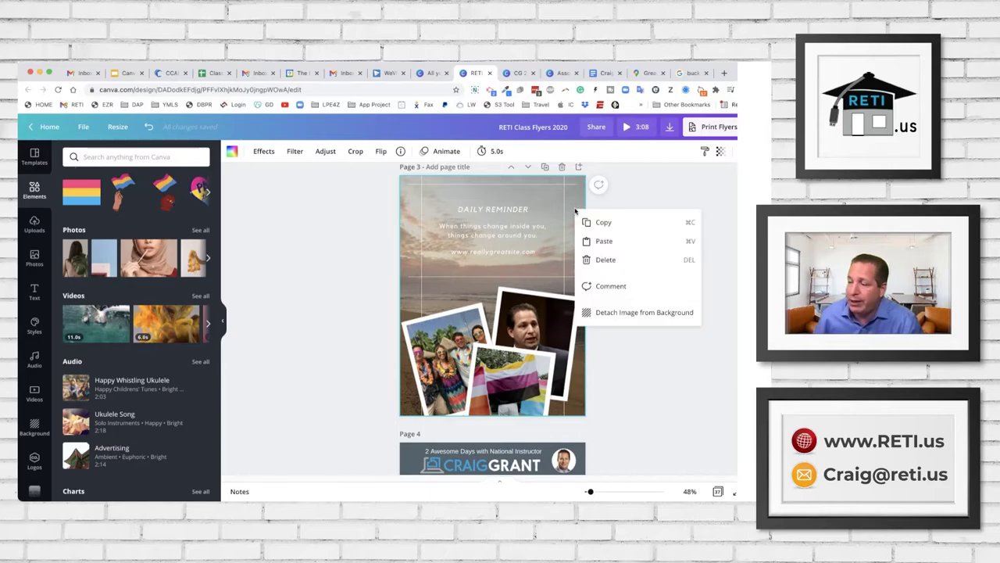
click(630, 313)
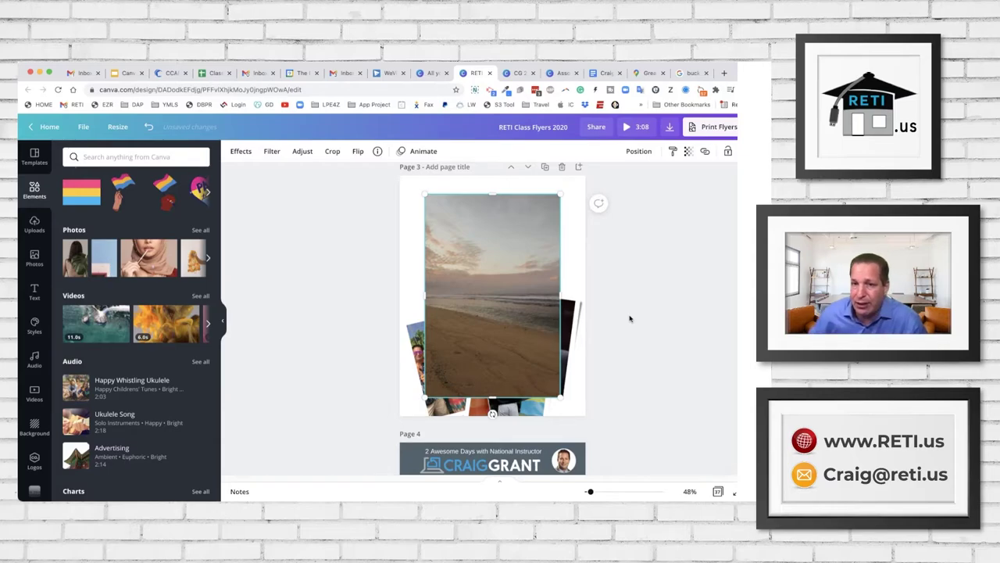
drag(492, 191, 493, 223)
key(Delete)
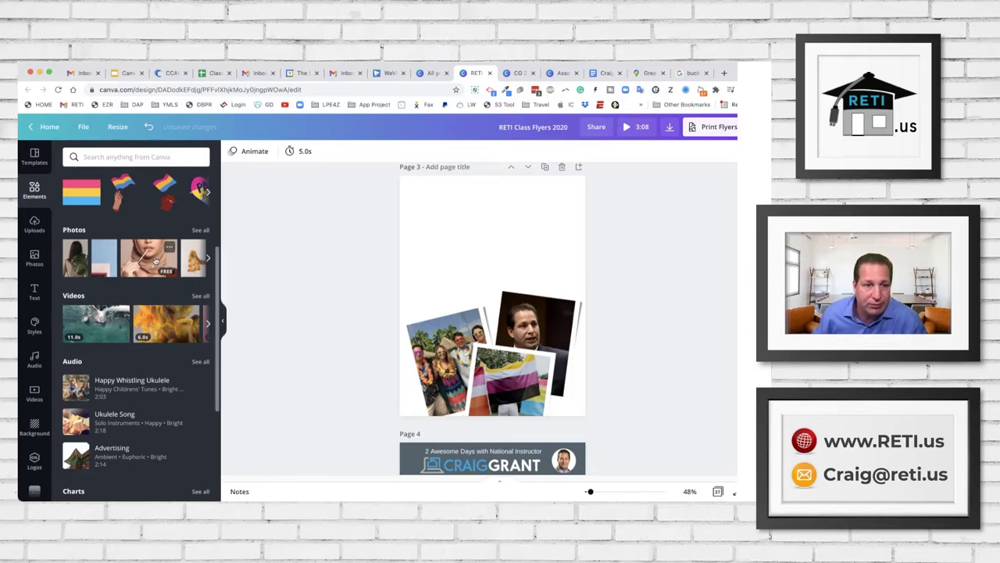
drag(143, 263, 450, 244)
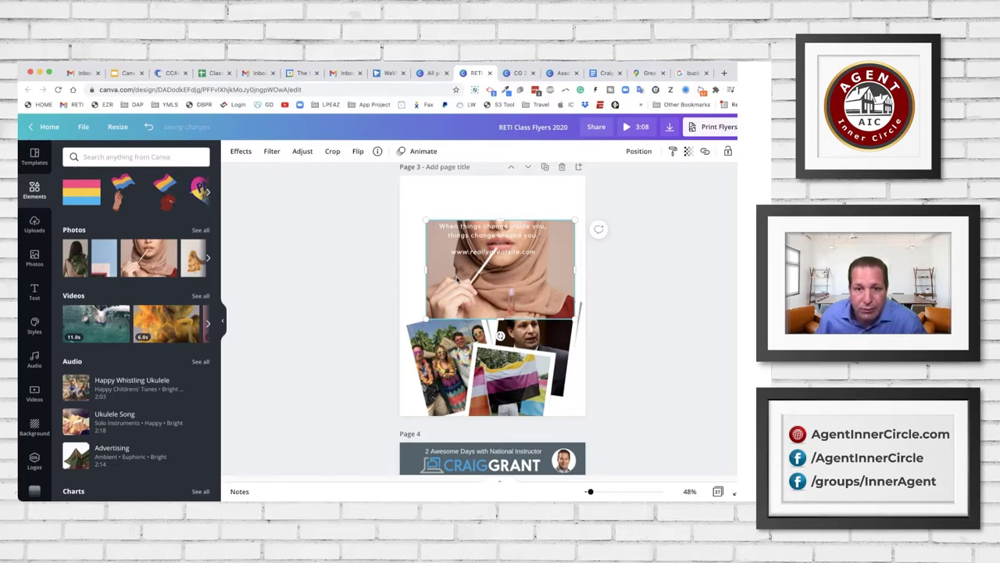
drag(457, 279, 225, 253)
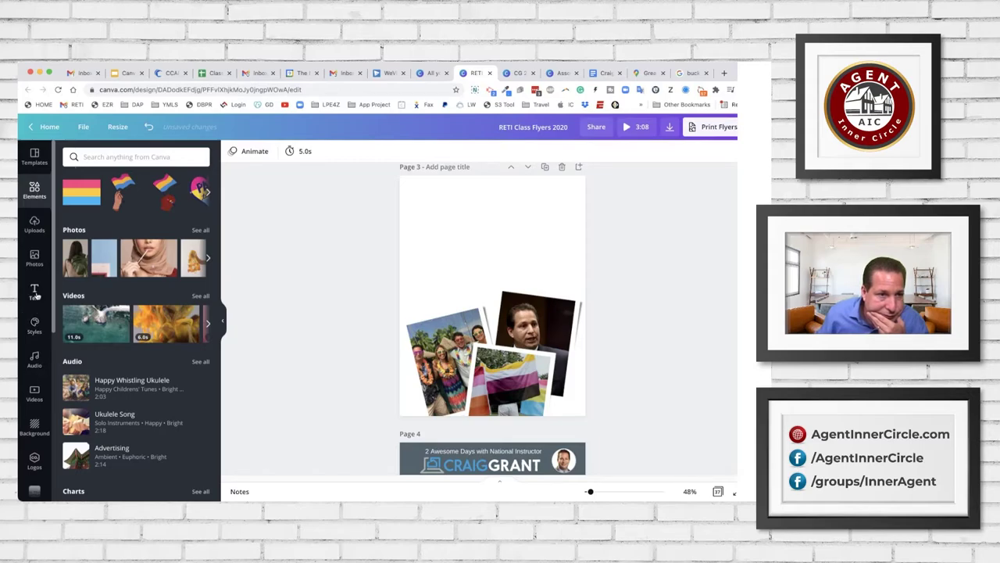
- Add the sunlit window room photo to page 3 and stretch it to fill the page
click(34, 257)
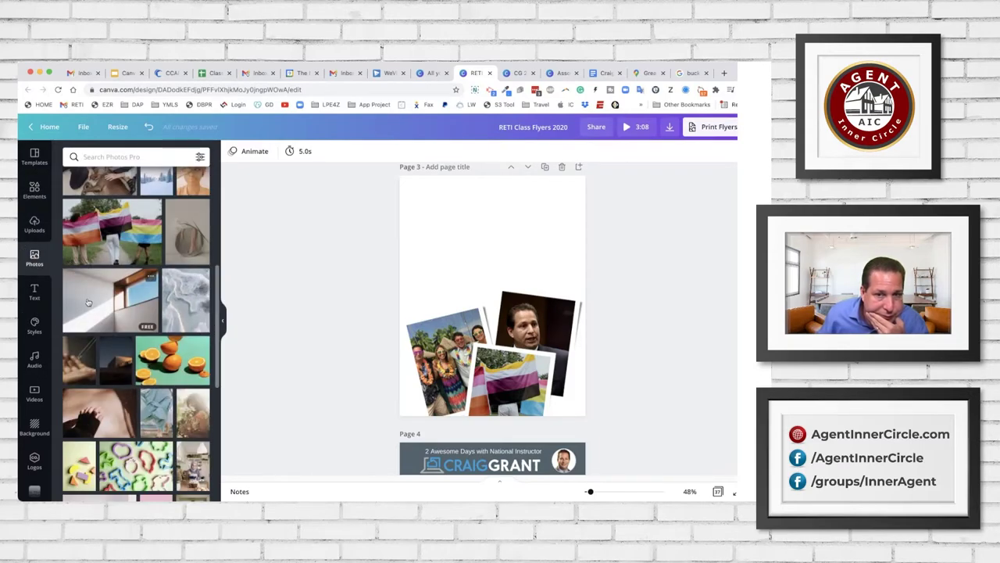
drag(111, 300, 397, 249)
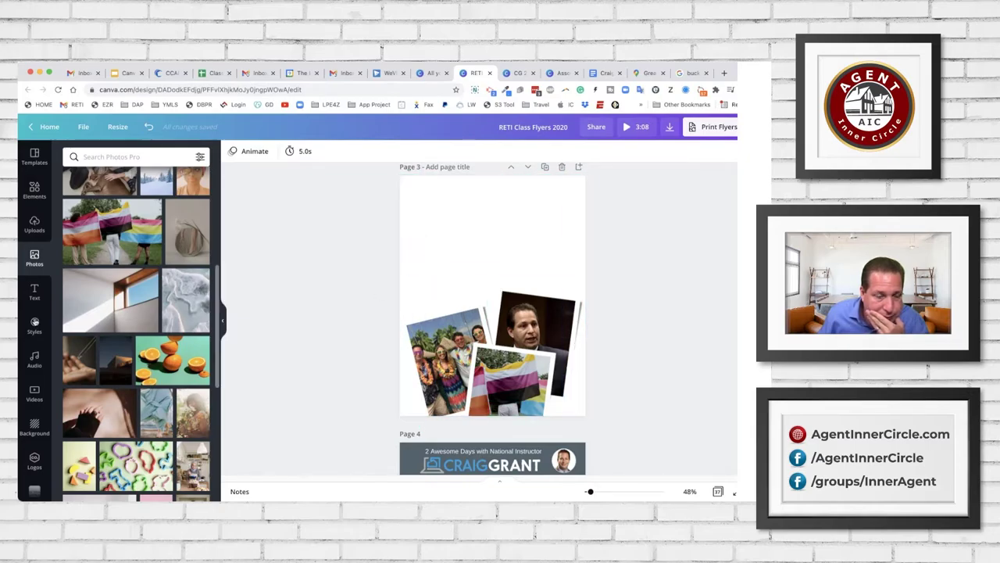
click(113, 298)
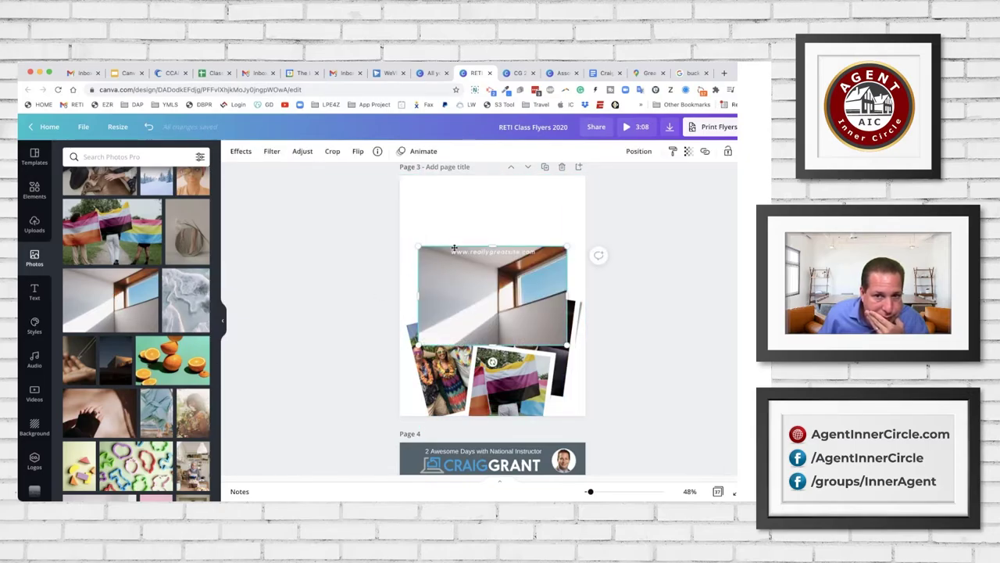
drag(454, 248, 439, 195)
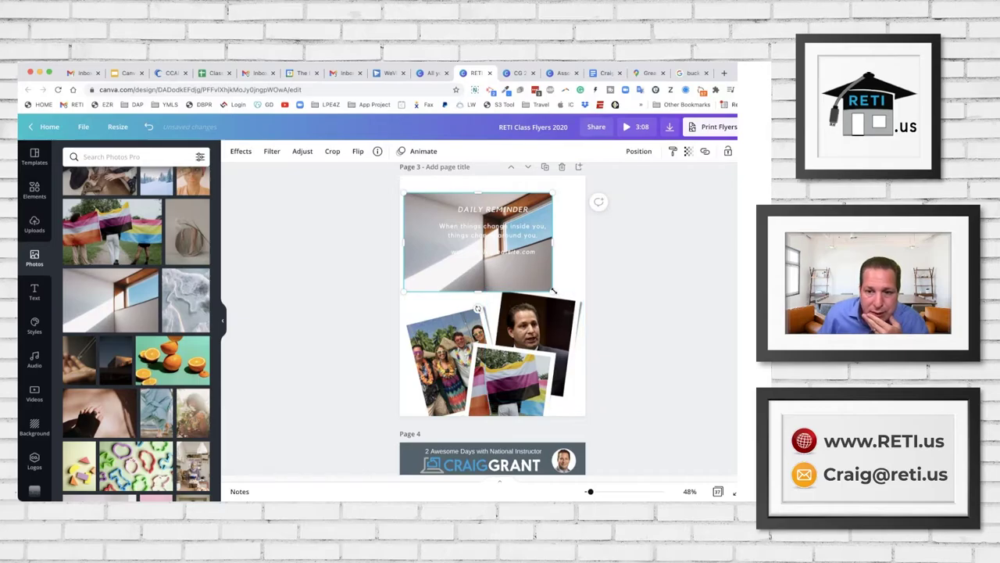
drag(554, 291, 636, 437)
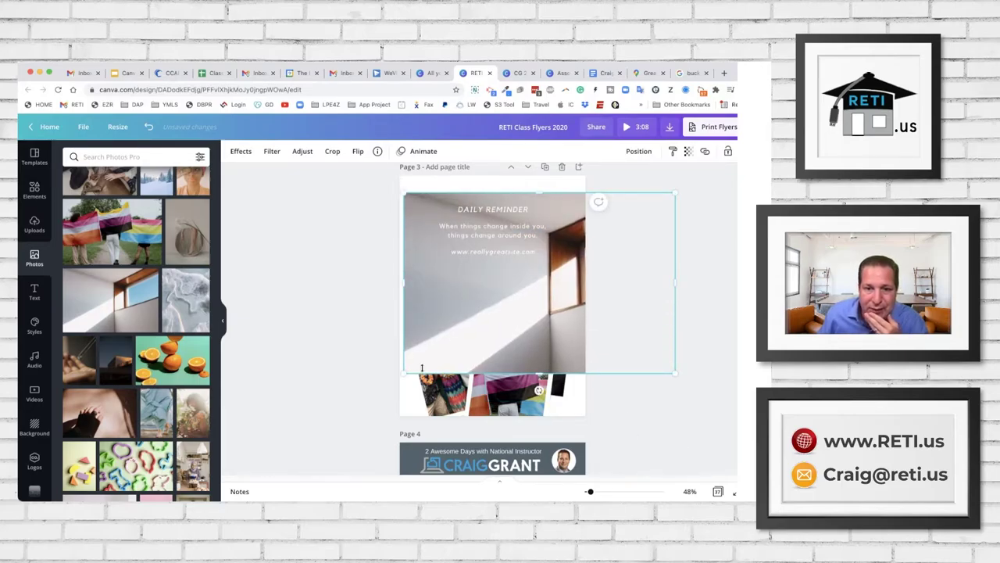
drag(404, 377, 318, 429)
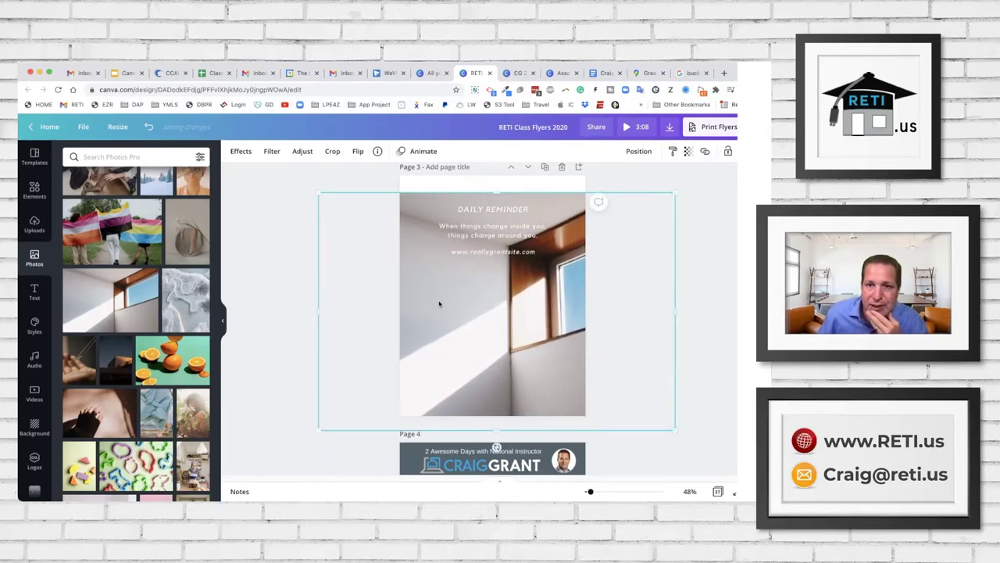
drag(493, 189, 494, 174)
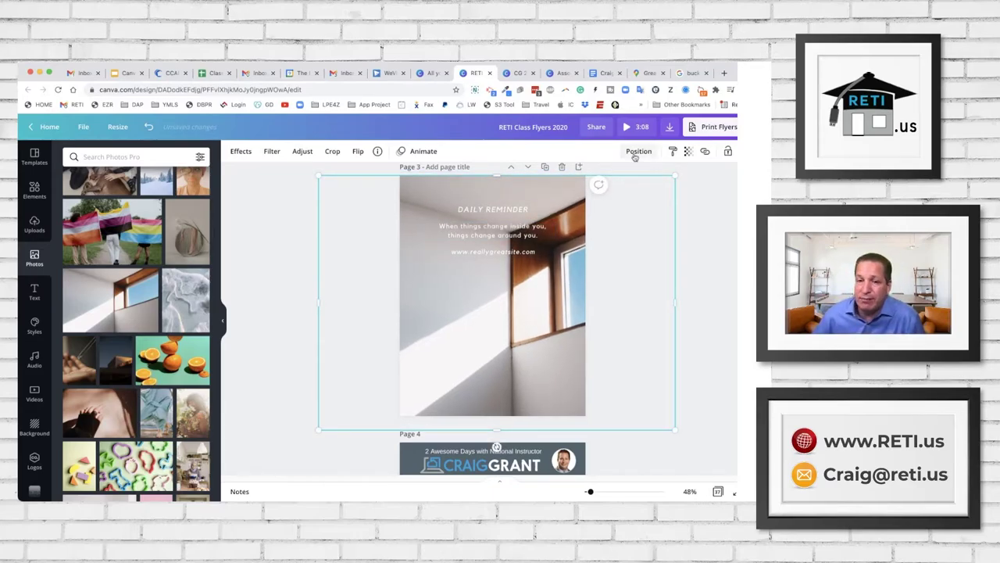
- Send the window photo to the back and set it as the page background
click(636, 153)
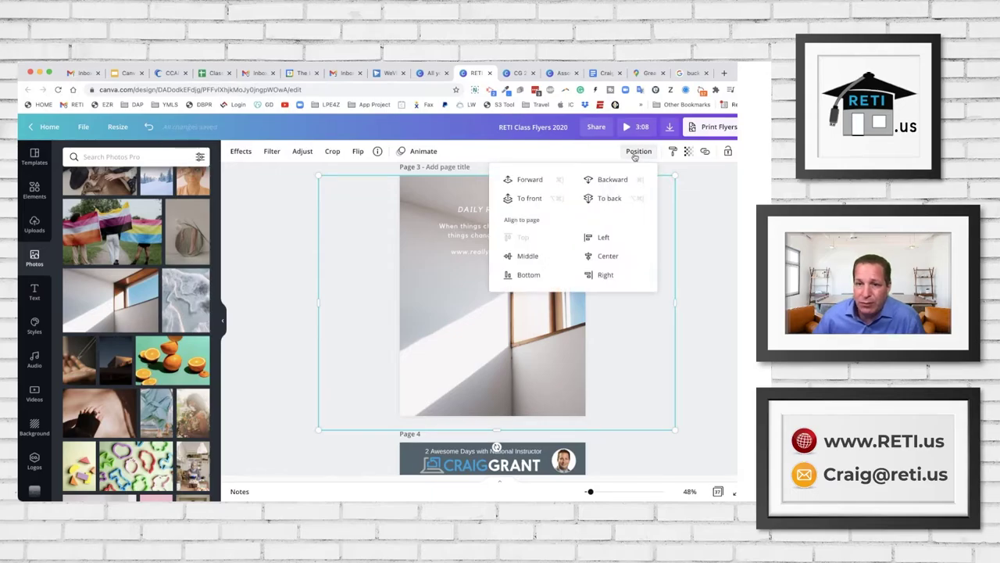
click(607, 200)
click(717, 252)
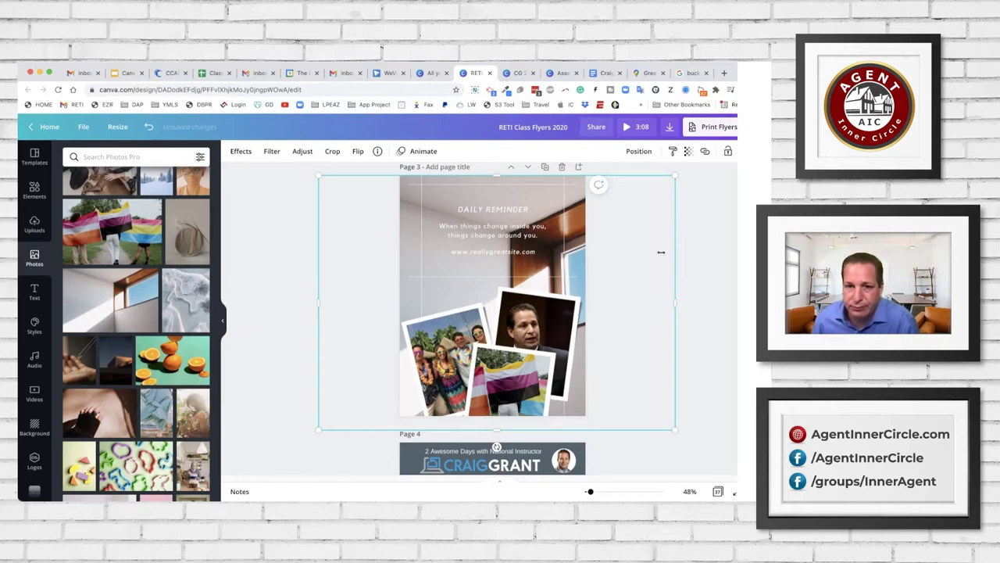
right_click(444, 291)
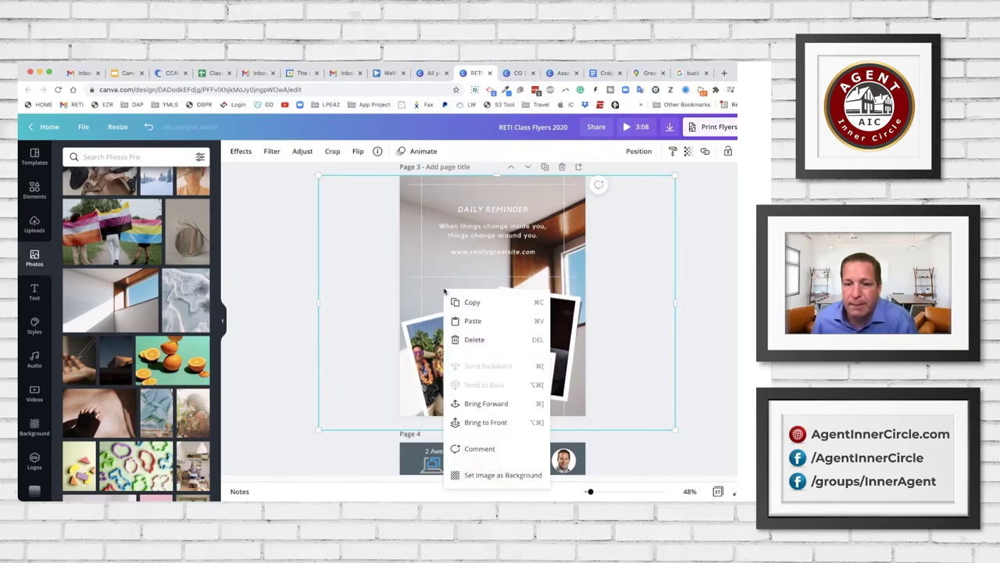
click(501, 475)
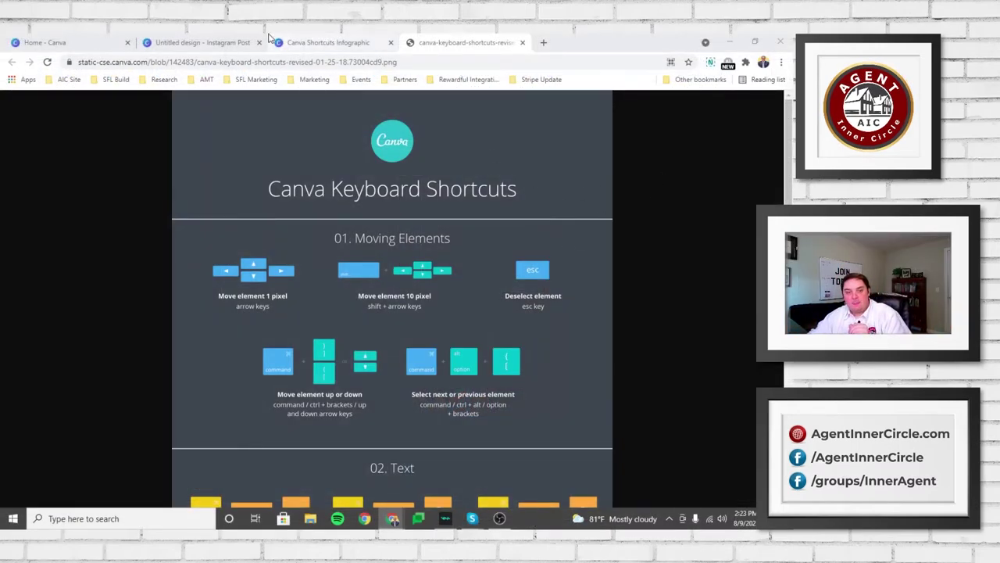
click(315, 42)
scroll(488, 273, up, 3)
scroll(488, 273, up, 5)
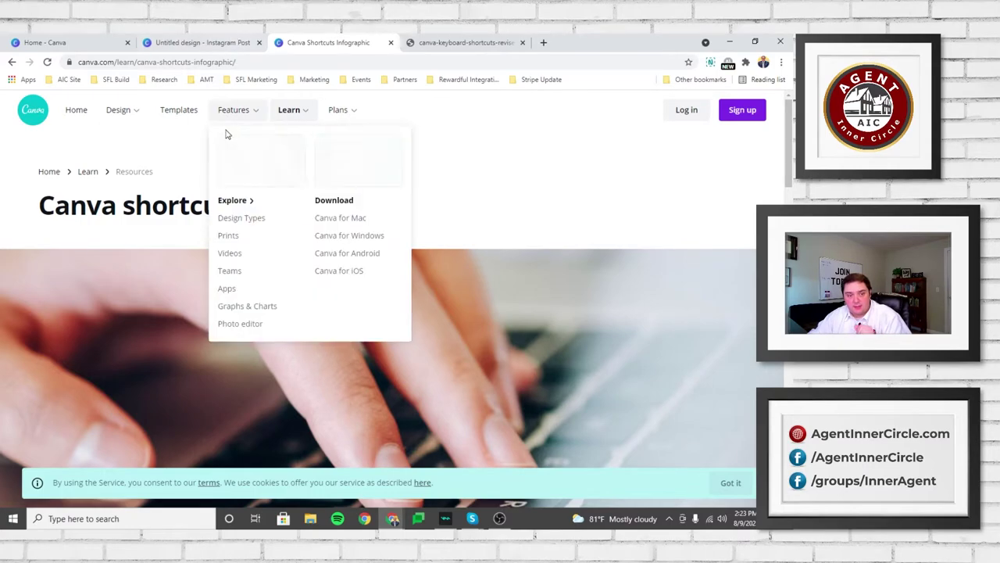
scroll(174, 174, down, 1)
scroll(367, 205, down, 15)
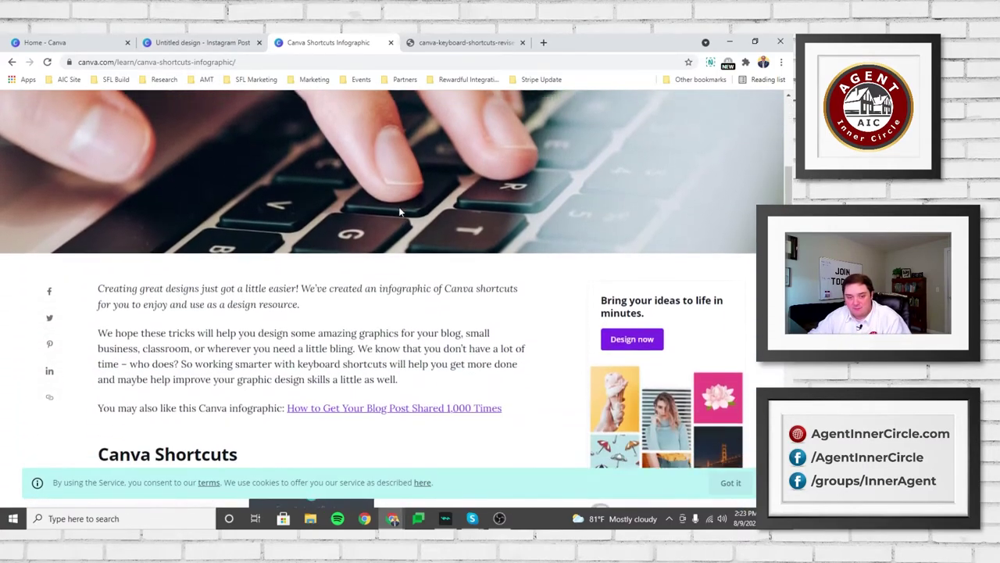
scroll(382, 223, down, 2)
key(ctrl+Tab)
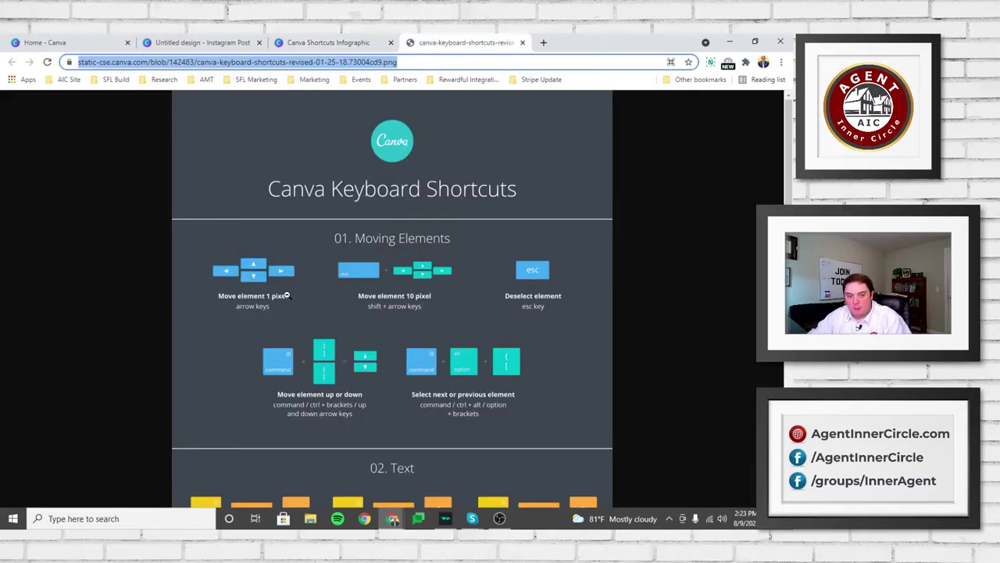
scroll(286, 296, down, 1)
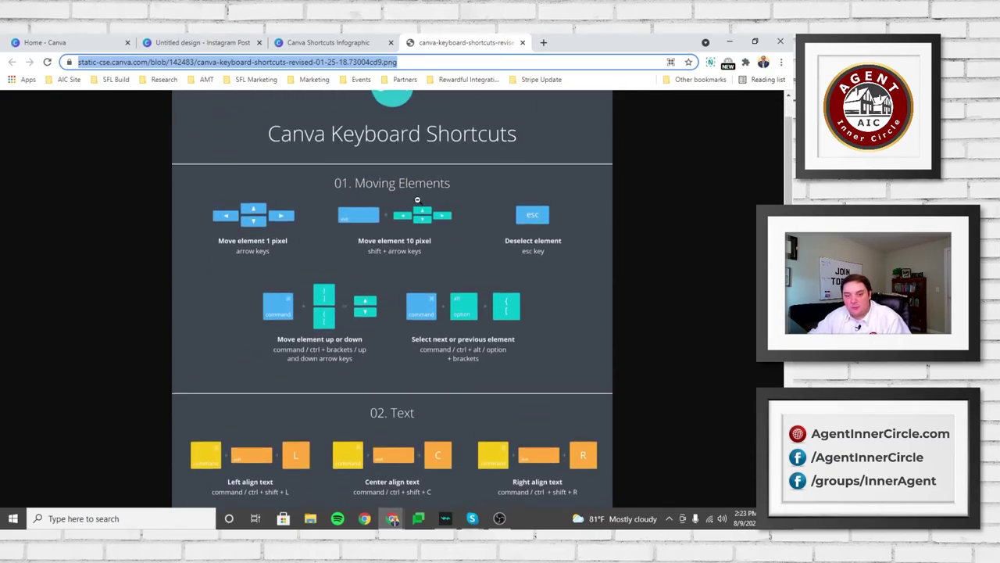
scroll(324, 251, down, 4)
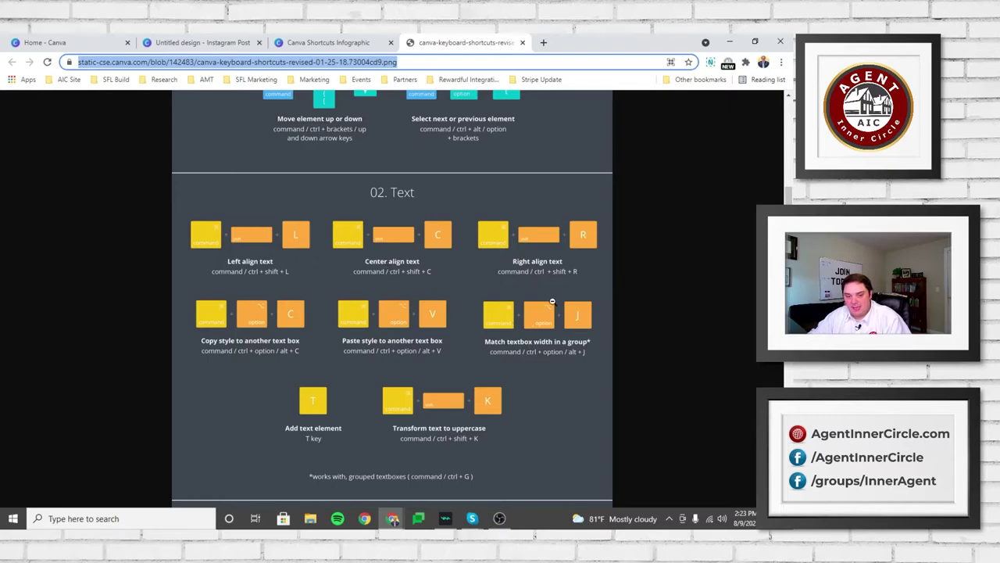
scroll(551, 301, down, 2)
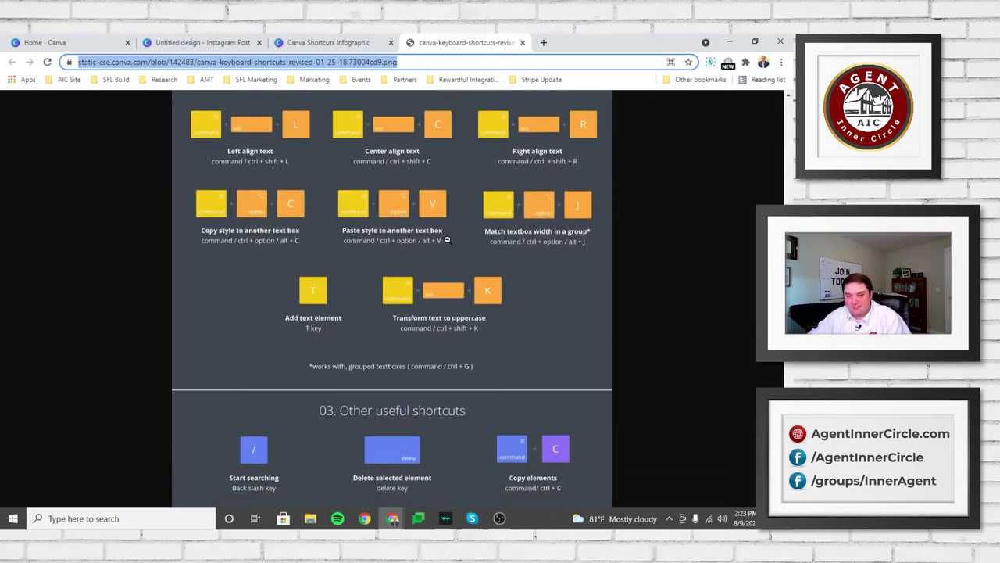
scroll(444, 239, down, 2)
scroll(447, 240, down, 1)
scroll(465, 270, down, 4)
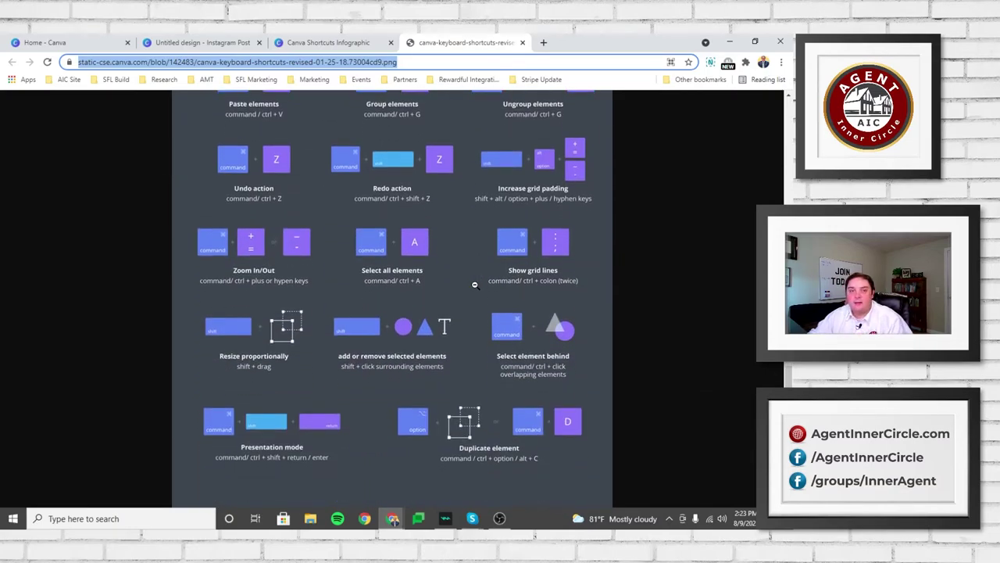
scroll(475, 285, up, 3)
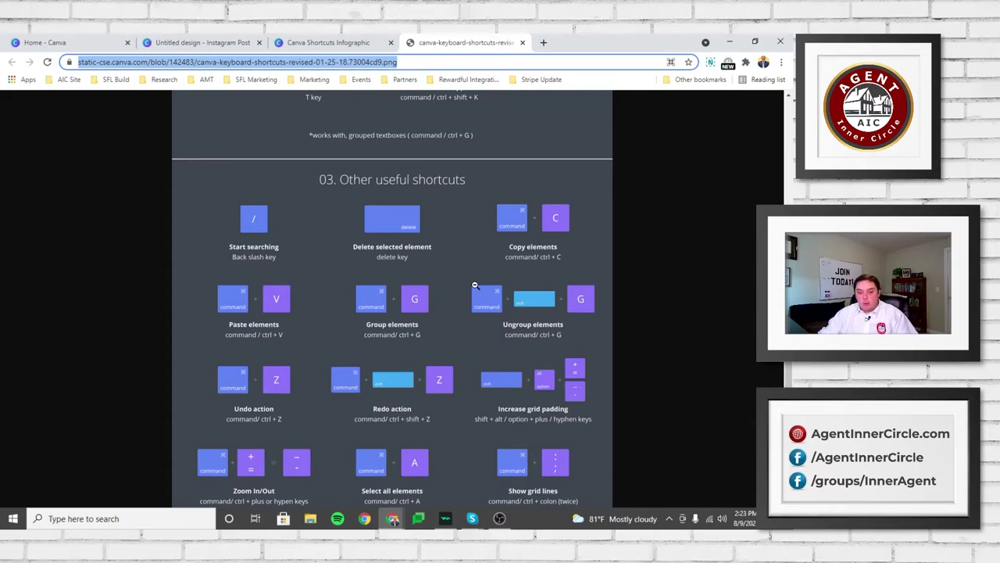
scroll(474, 285, up, 10)
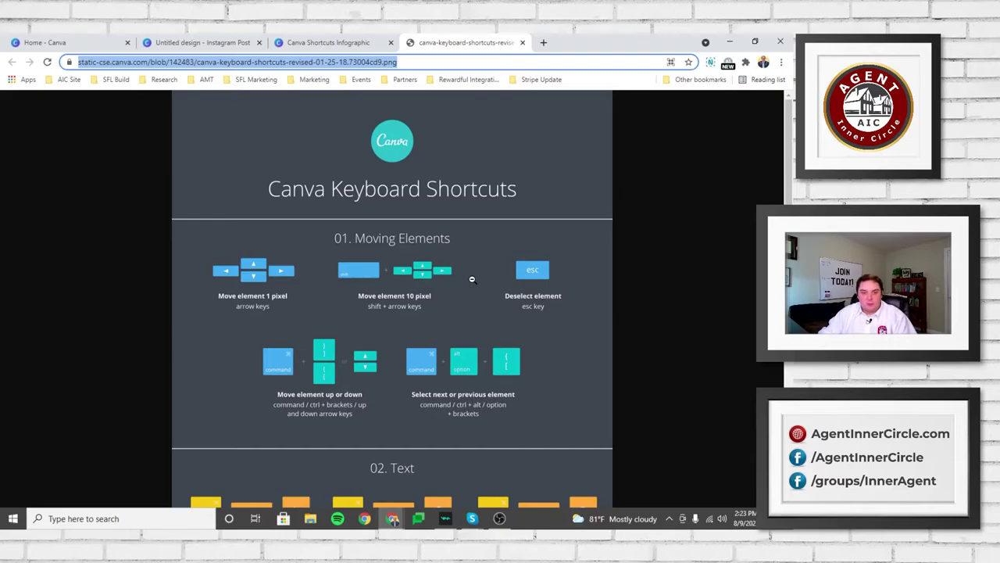
scroll(472, 279, down, 3)
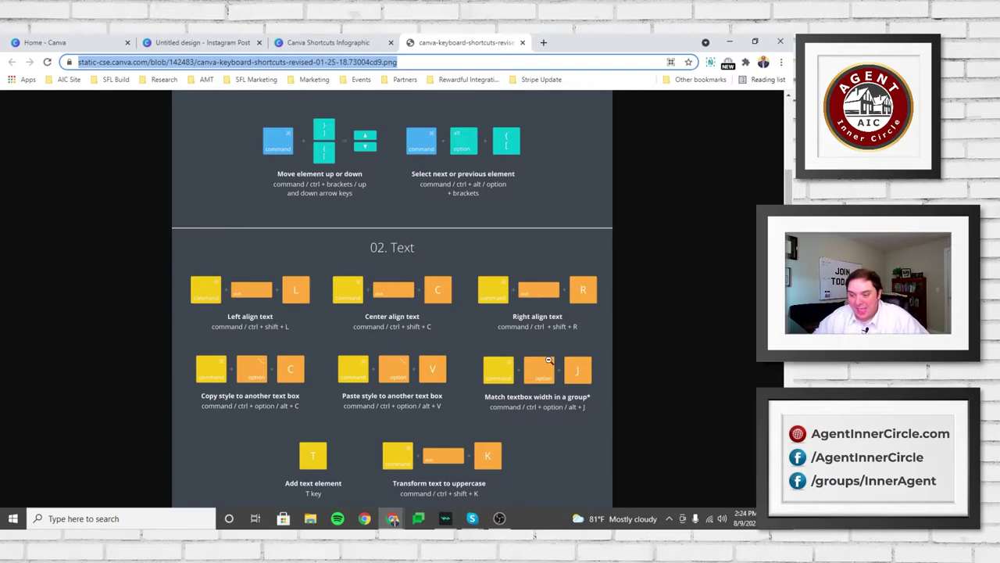
scroll(536, 349, down, 4)
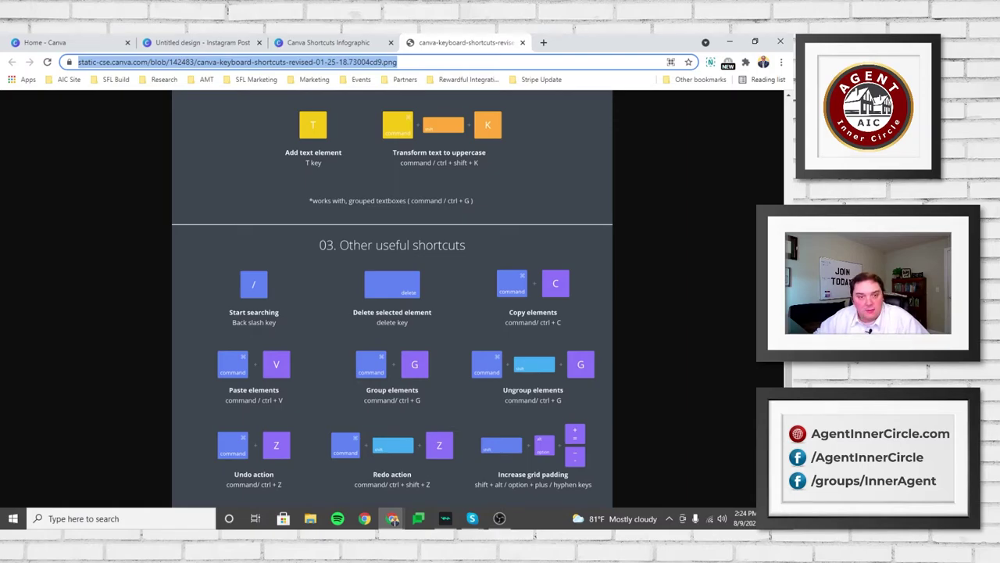
- Look over the Canva Shortcuts Infographic article, then scroll through the keyboard shortcuts PNG
click(336, 42)
scroll(401, 219, up, 3)
scroll(401, 219, up, 2)
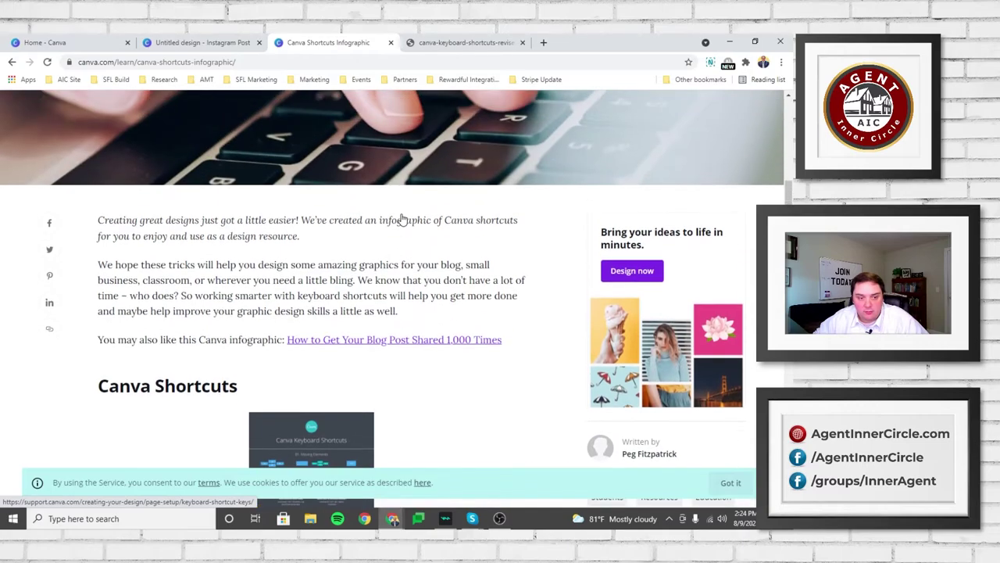
click(467, 42)
scroll(491, 297, down, 3)
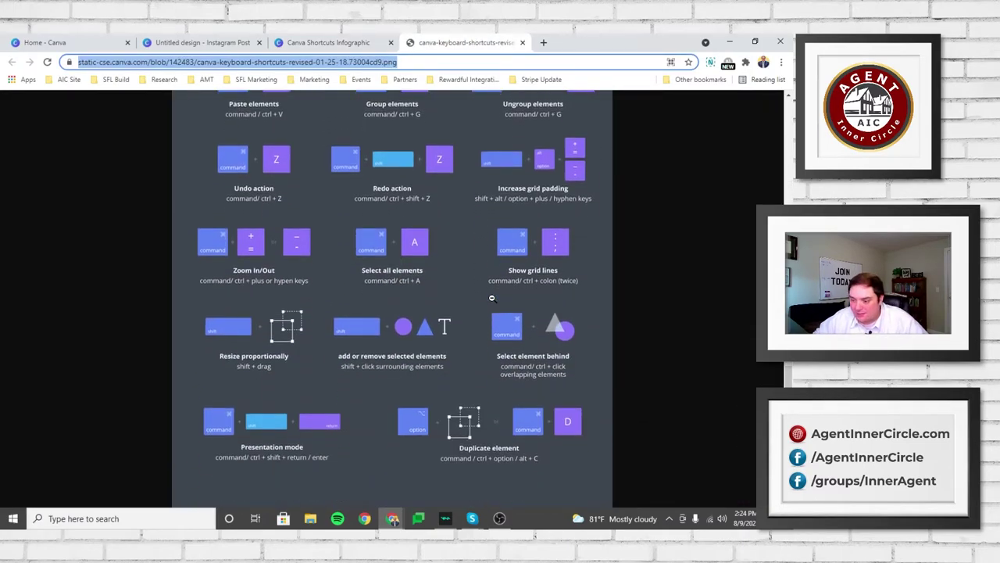
scroll(492, 298, up, 10)
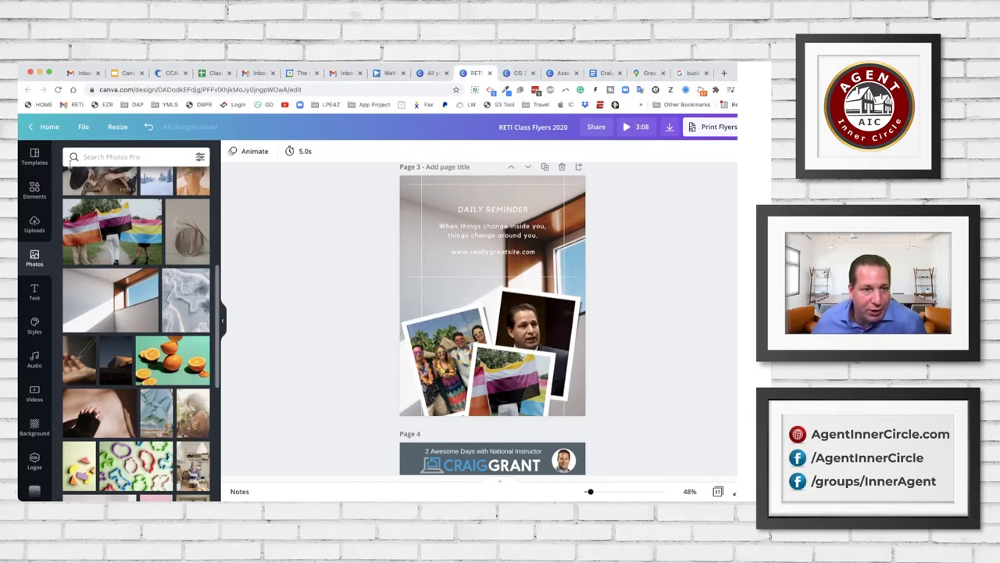
- Duplicate the Daily Reminder page and list all chart types from Elements
click(29, 202)
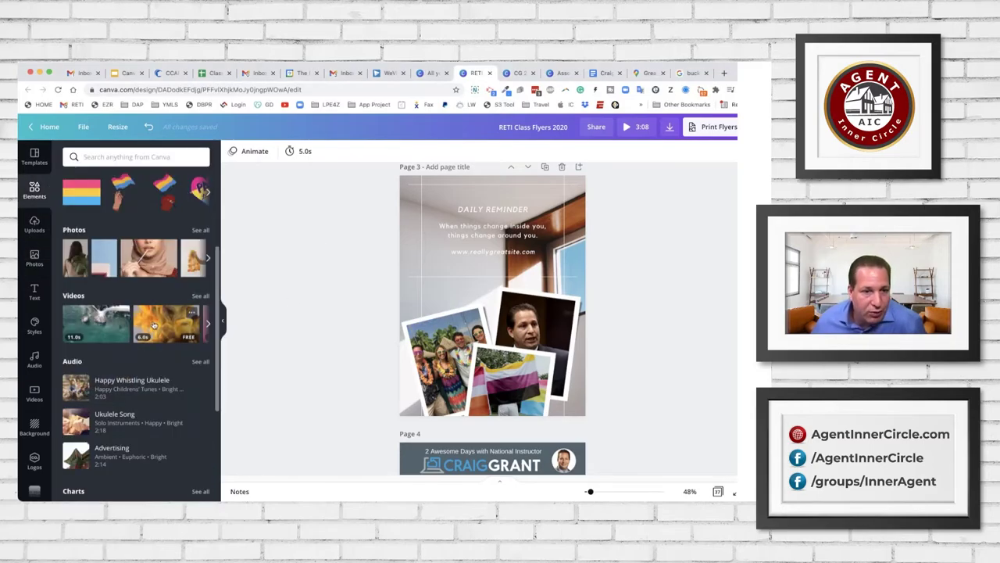
scroll(154, 325, down, 5)
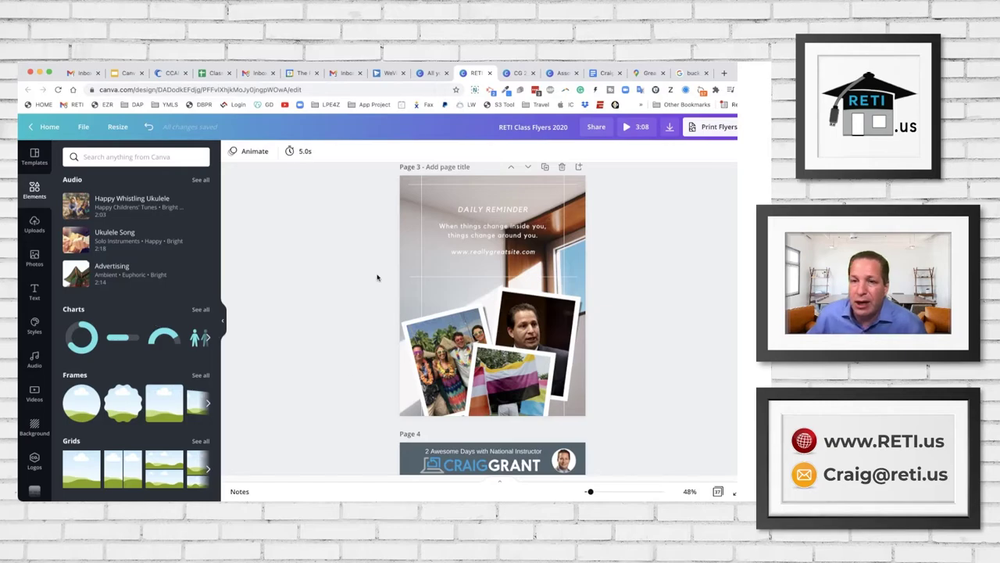
click(545, 168)
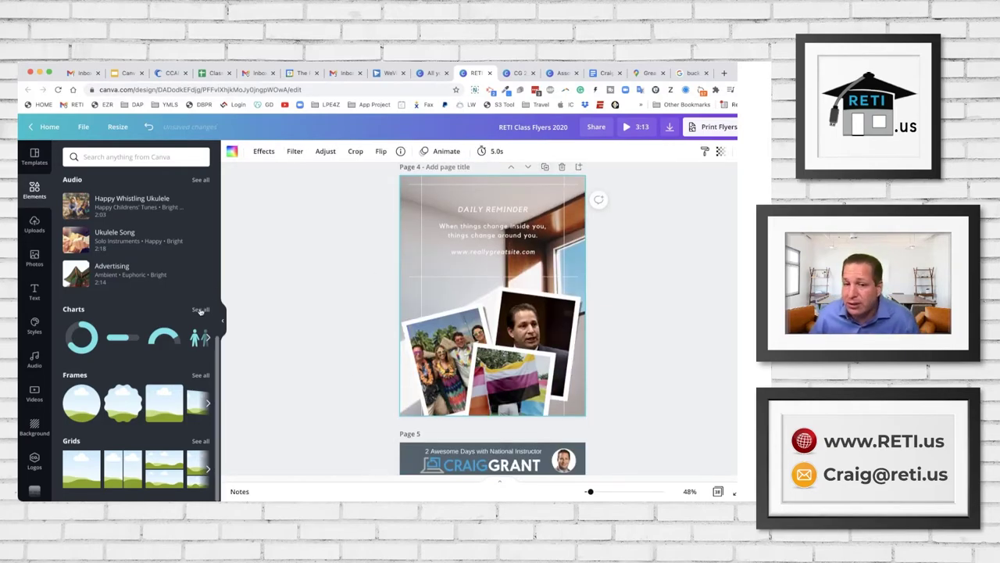
click(200, 310)
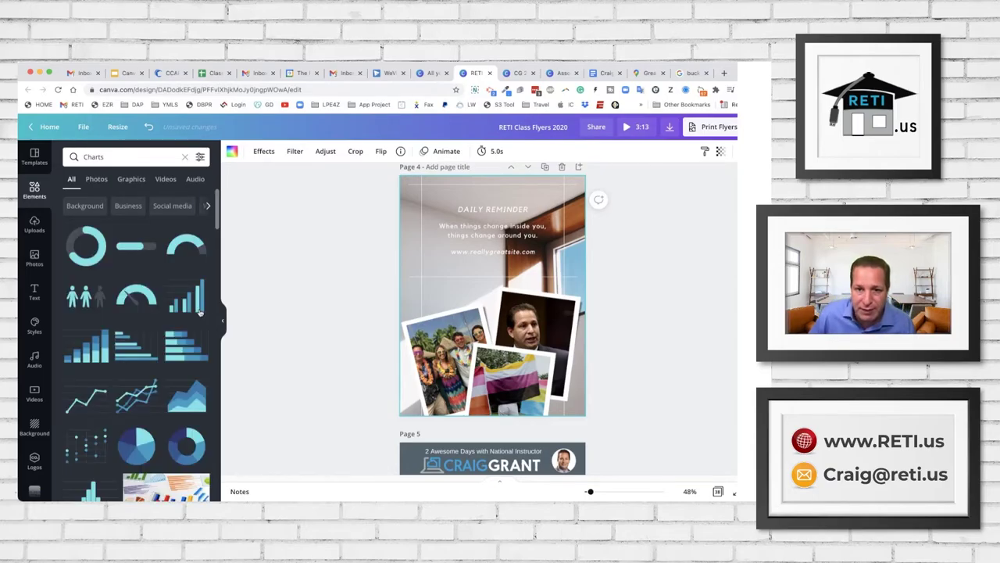
- Move Page 2's orange pointing hand down onto the red banner
scroll(303, 276, up, 6)
scroll(303, 276, up, 2)
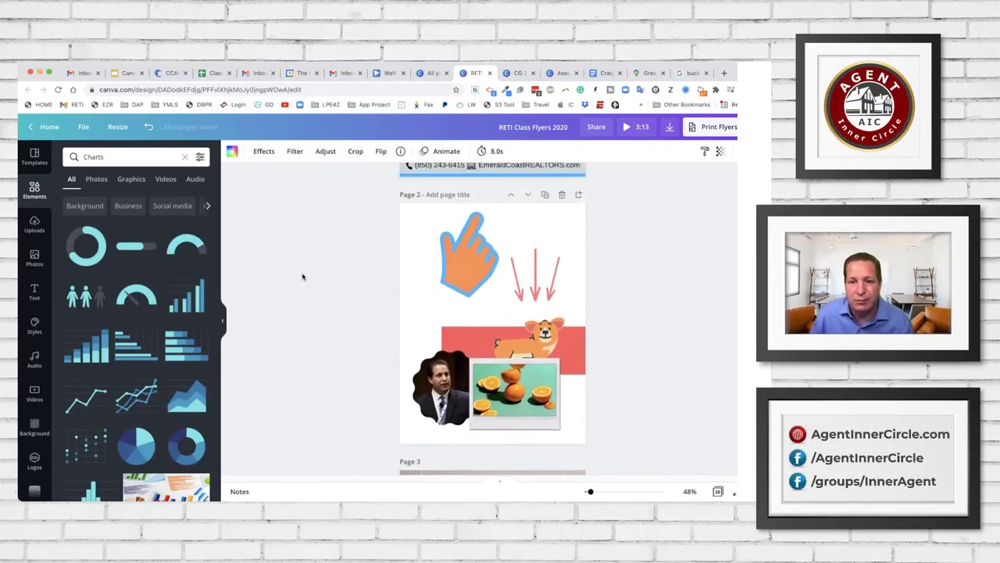
click(475, 295)
drag(475, 295, 481, 361)
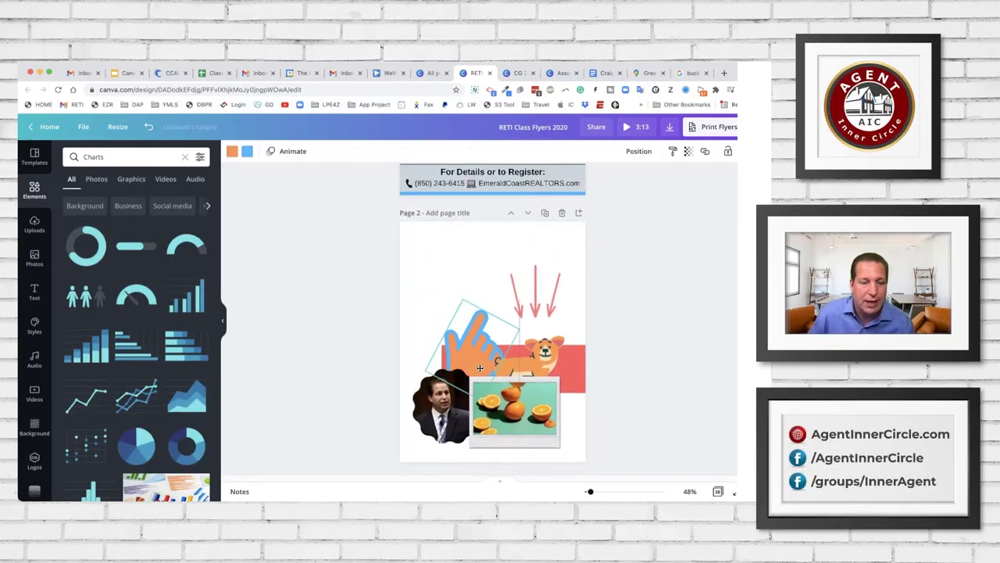
click(350, 279)
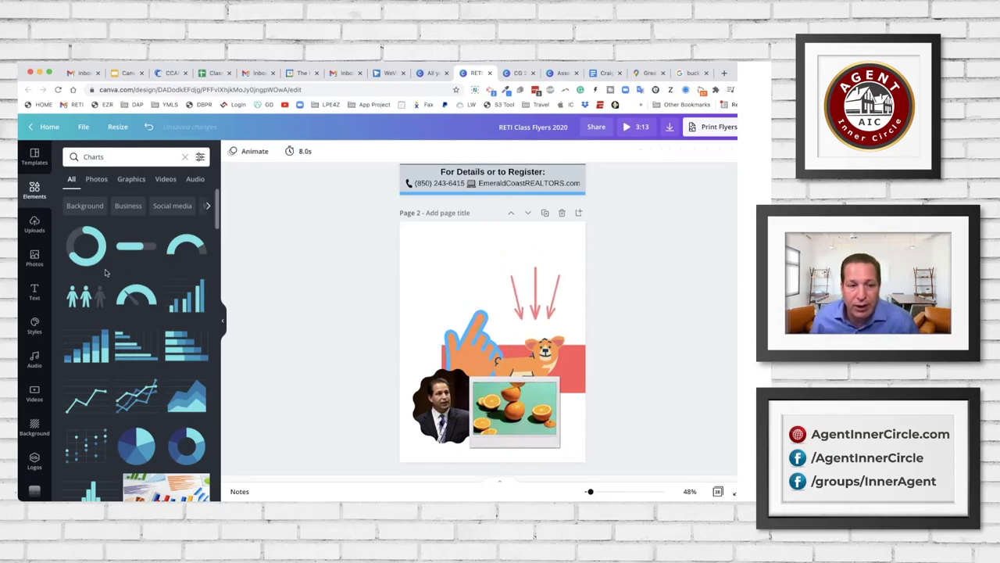
- Add a stacked bar chart to Page 2, edit its Item 1 Series 1 value, and centre it higher up
click(102, 345)
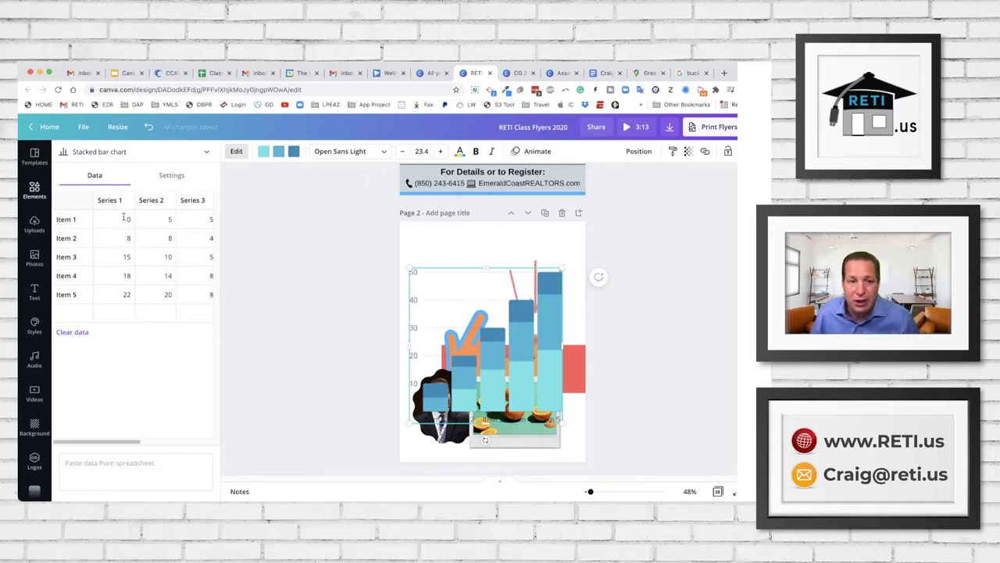
click(131, 219)
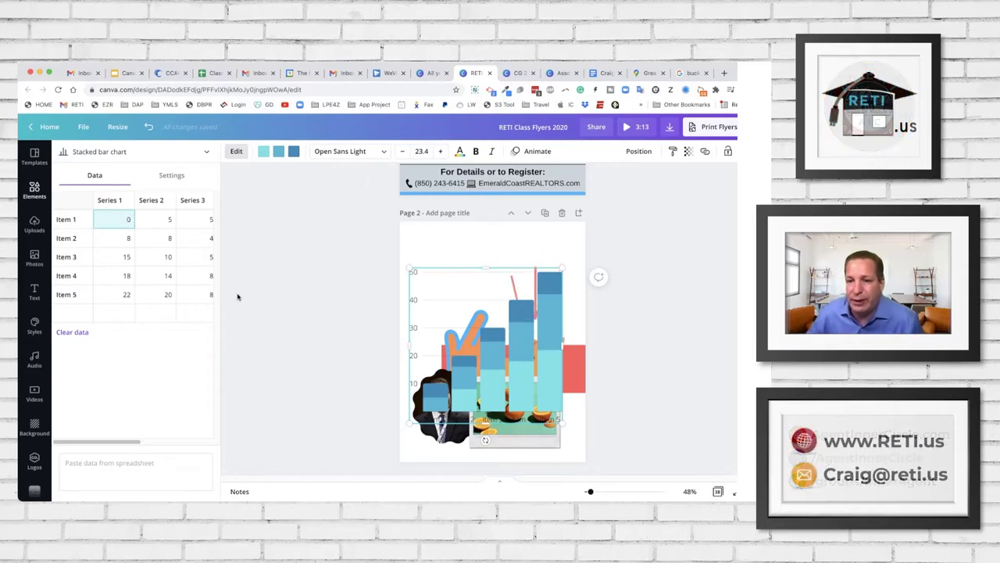
drag(549, 327, 557, 292)
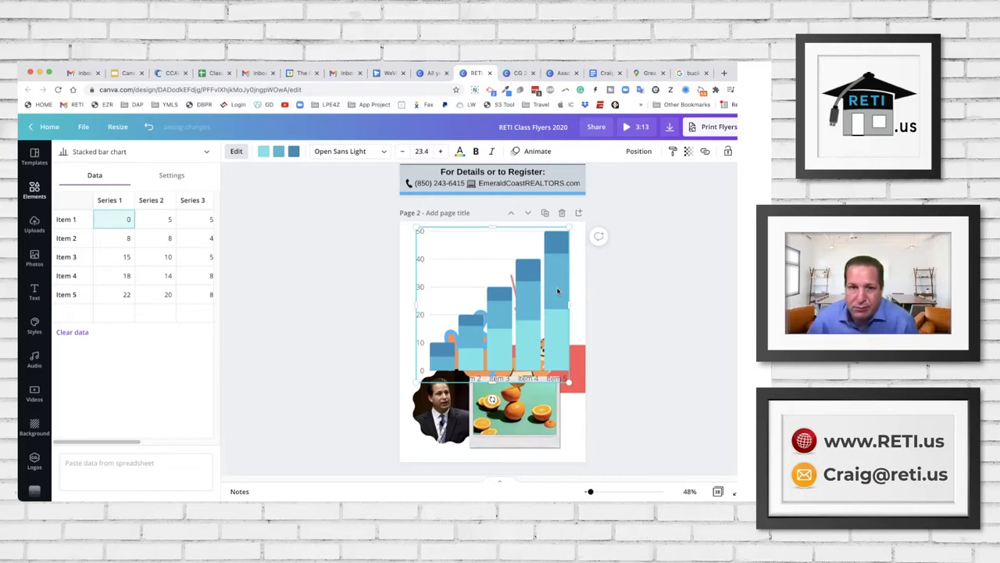
click(381, 301)
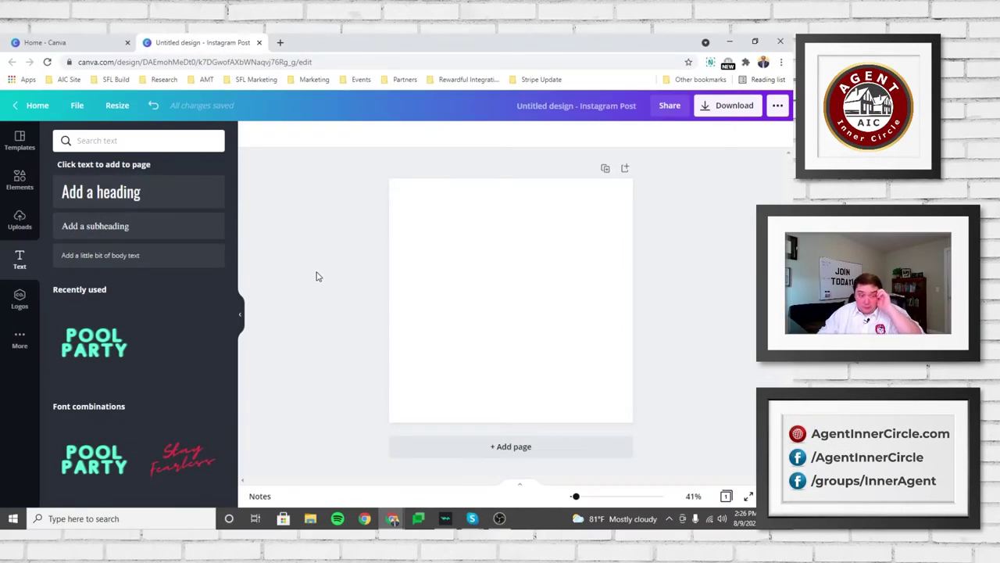
- Place a progress ring chart from the Elements Charts section in the middle of the blank post
click(20, 180)
scroll(131, 286, down, 10)
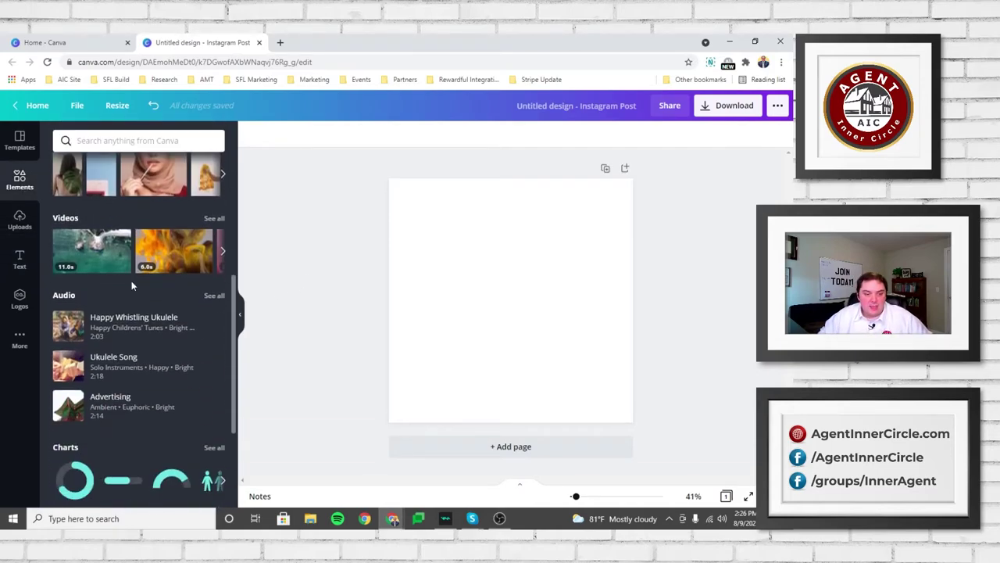
drag(86, 308, 511, 226)
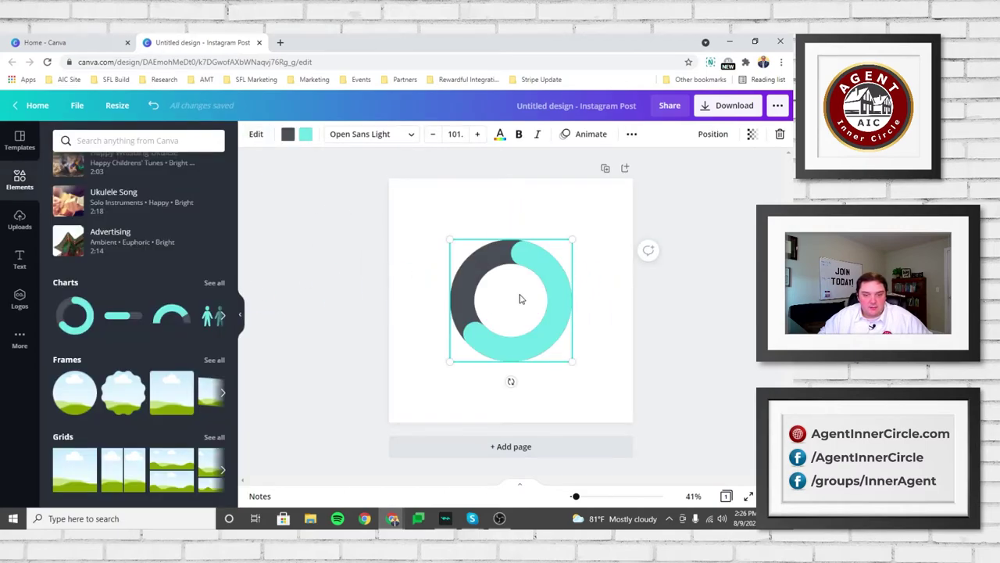
click(430, 268)
click(456, 279)
click(363, 285)
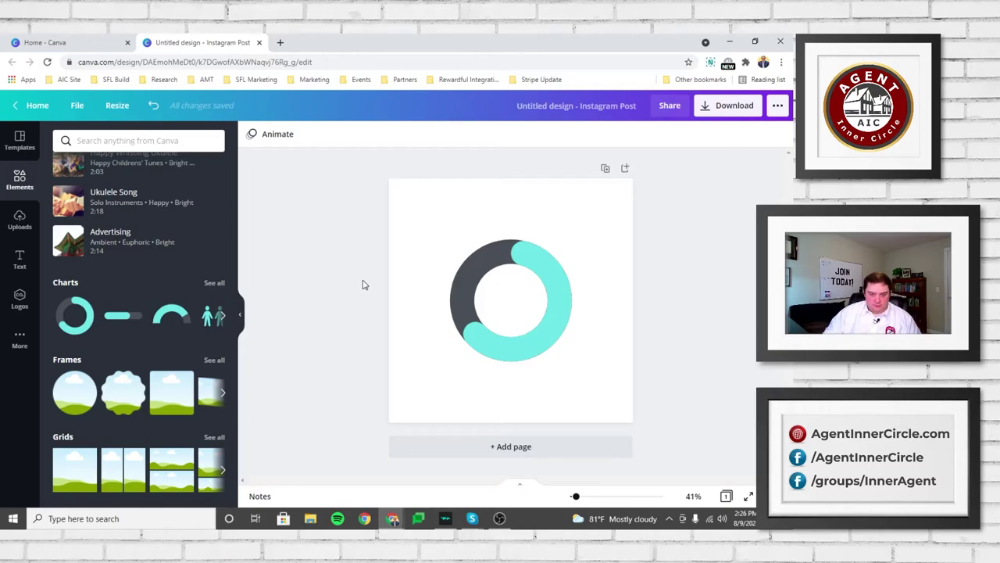
- Switch the progress ring chart's type to Progress bar
click(465, 298)
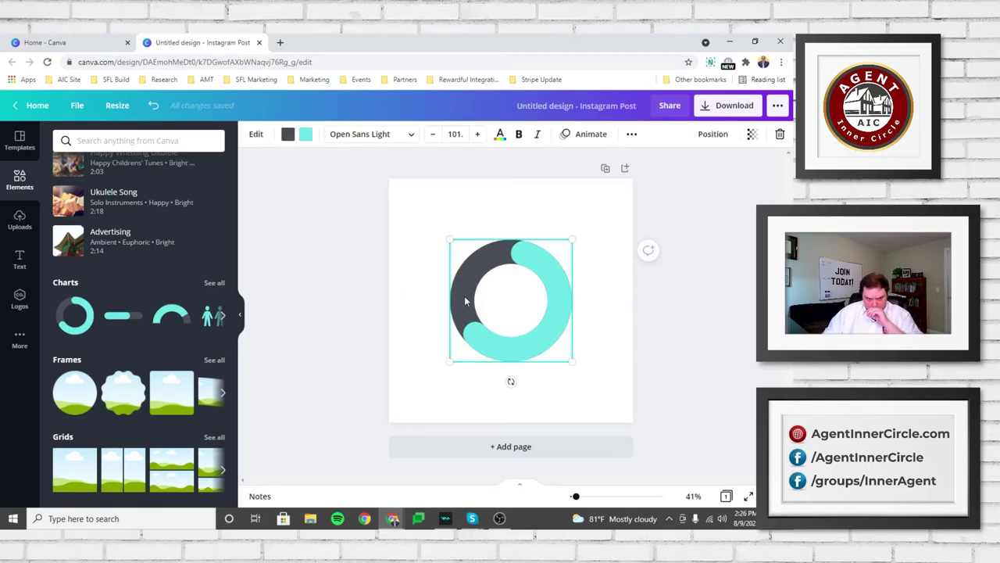
click(464, 296)
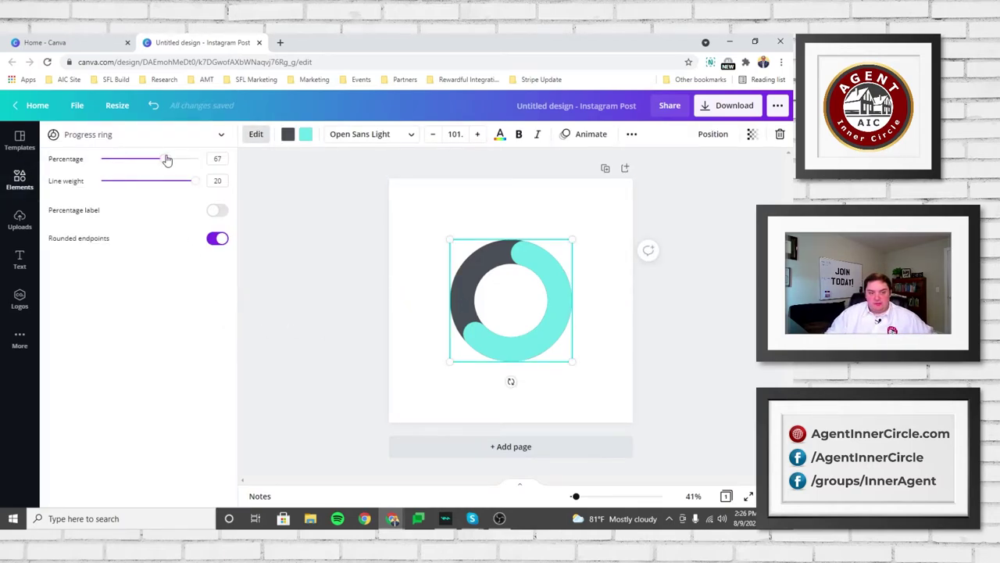
click(222, 136)
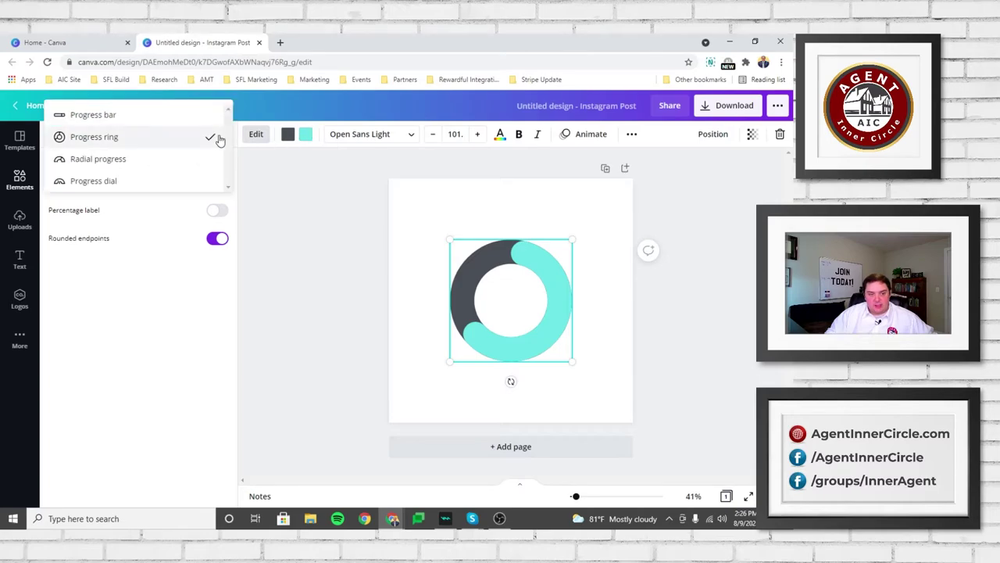
click(112, 114)
click(297, 241)
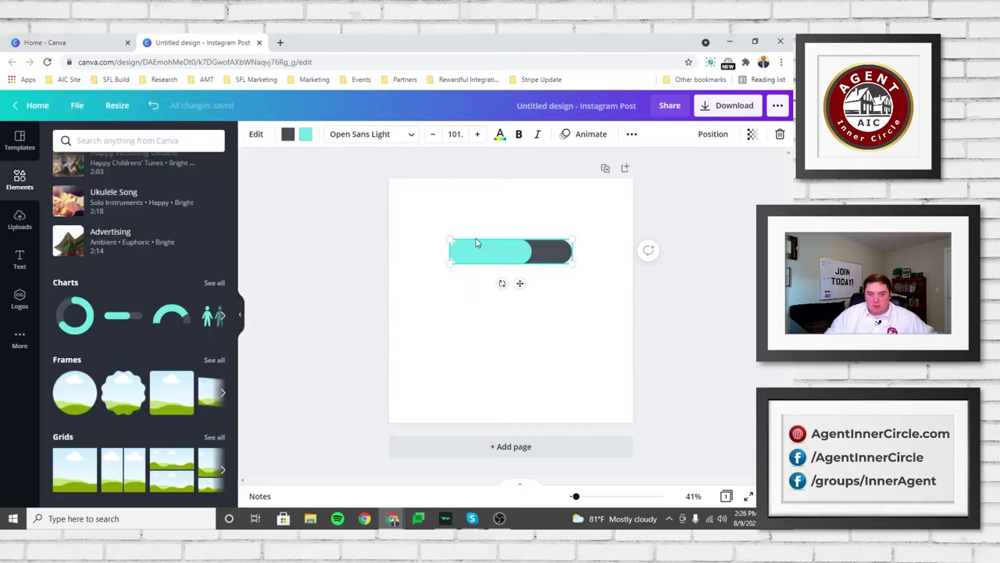
- Keep the progress bar's percentage label turned off and close its settings
click(502, 249)
click(219, 210)
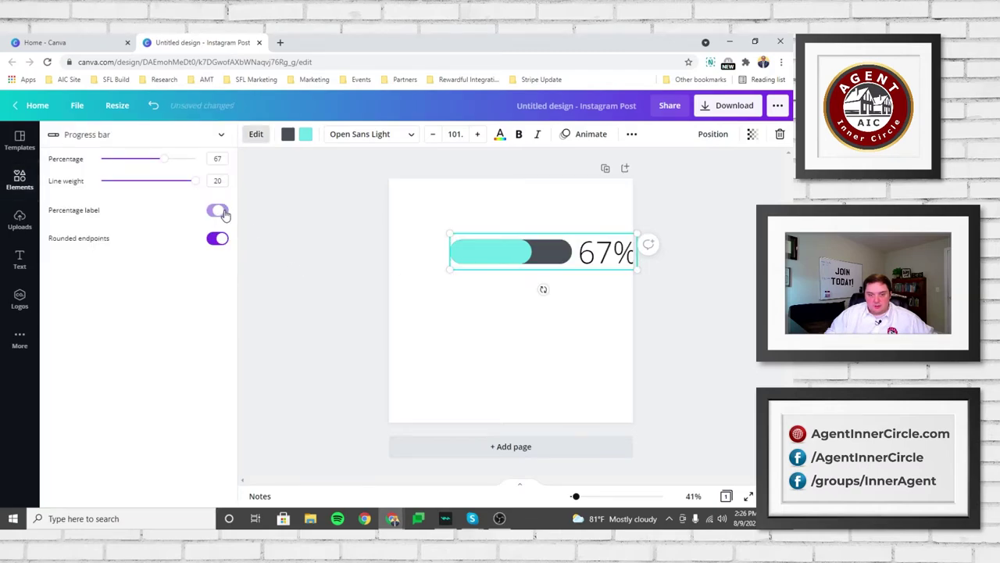
click(218, 211)
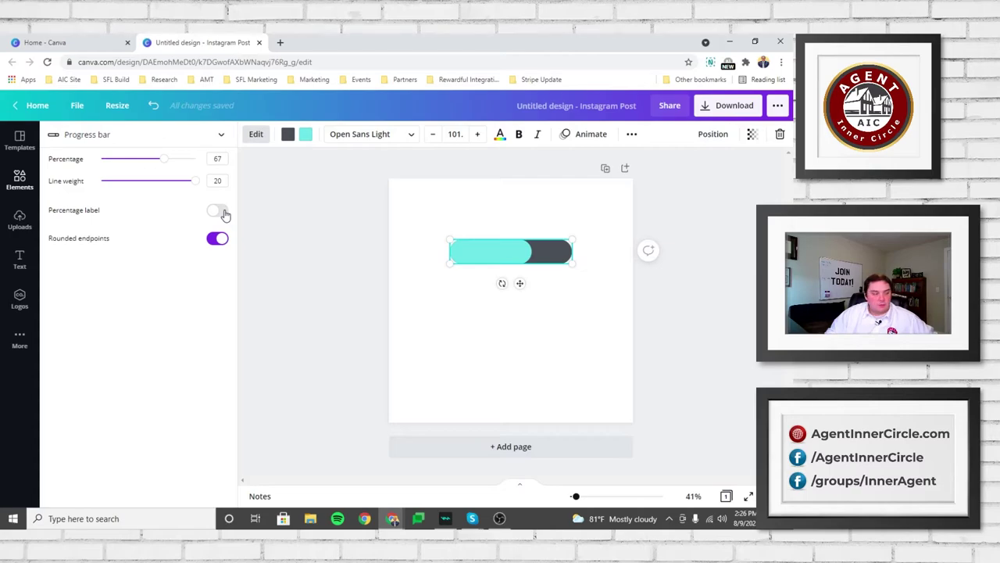
click(326, 211)
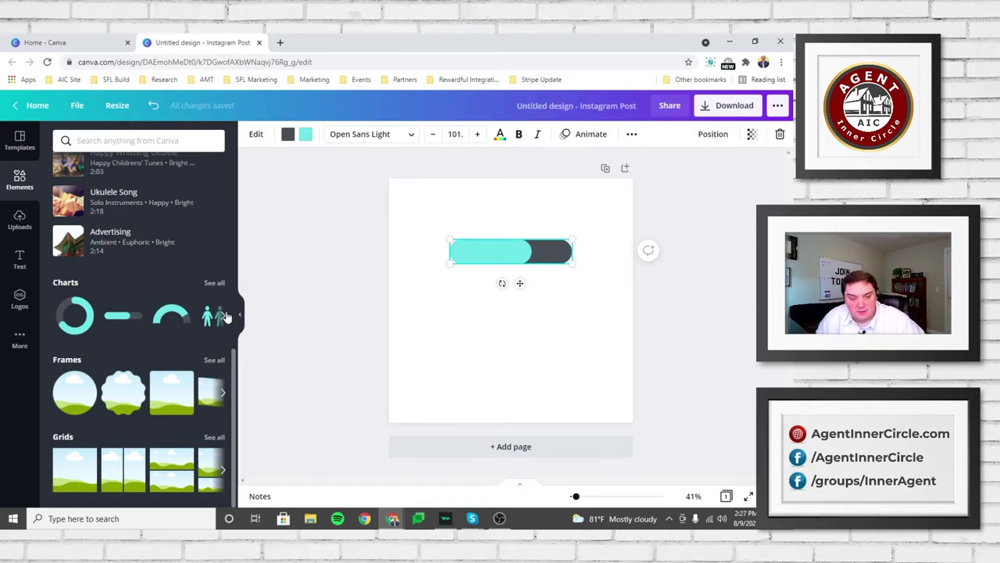
scroll(160, 356, up, 5)
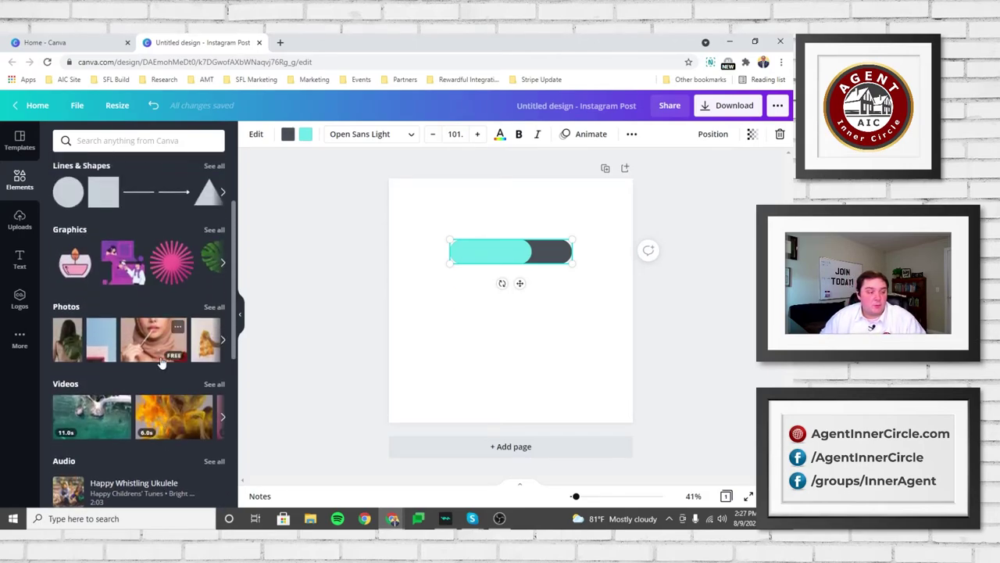